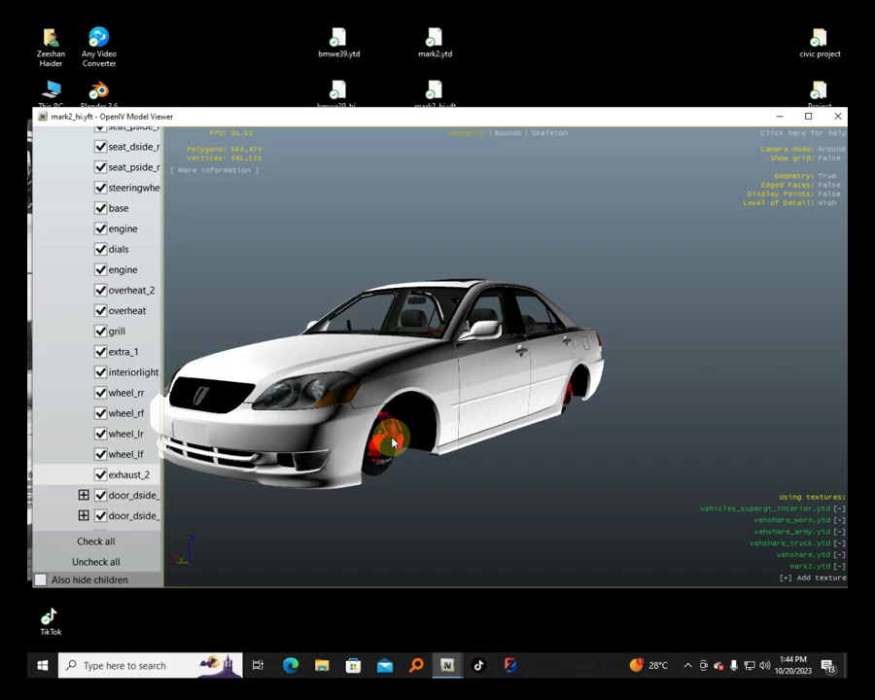
# Step: Close the mark2_hi.yft model preview after viewing the car from the front, minimize OpenIV and refresh the desktop
pyautogui.moveTo(394, 443); pyautogui.dragTo(504, 416)
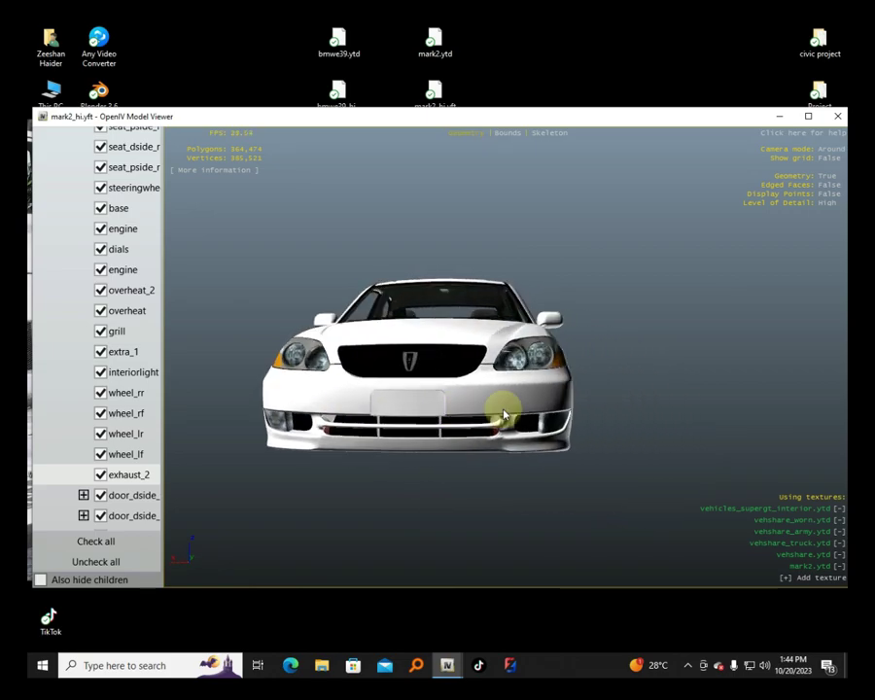
pyautogui.click(837, 115)
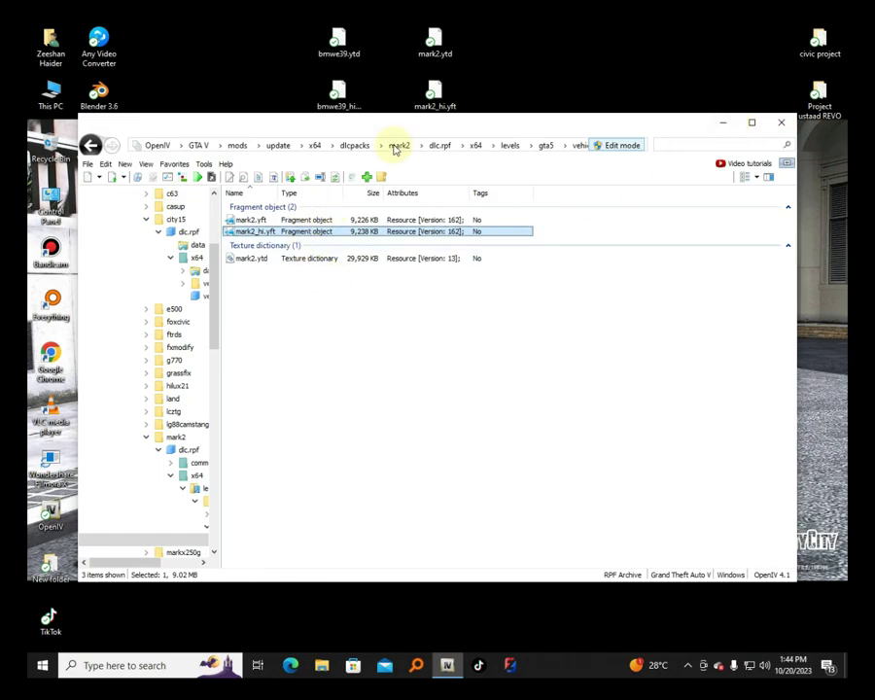
pyautogui.click(721, 129)
pyautogui.rightClick(527, 115)
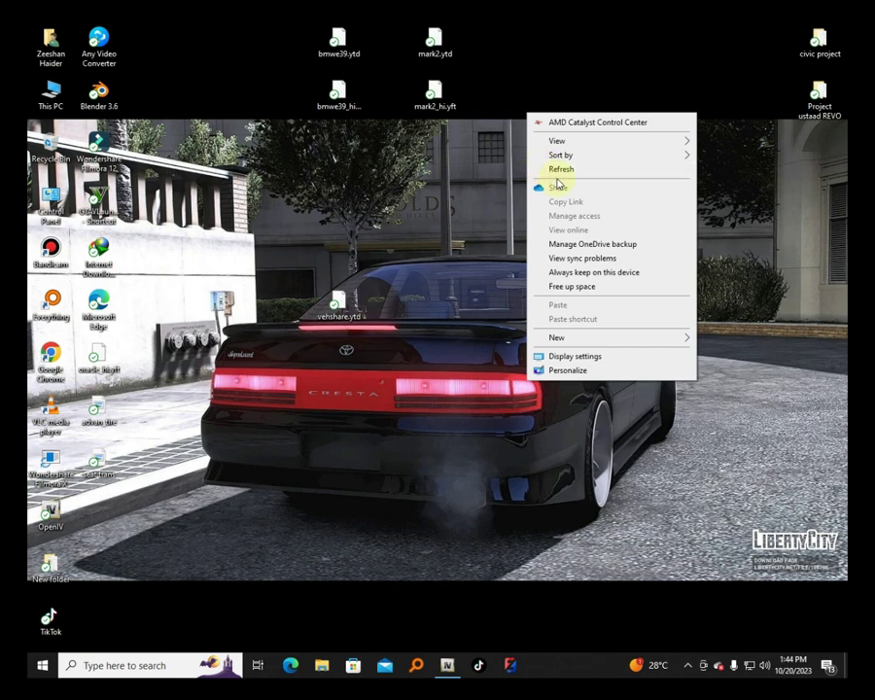
pyautogui.click(569, 171)
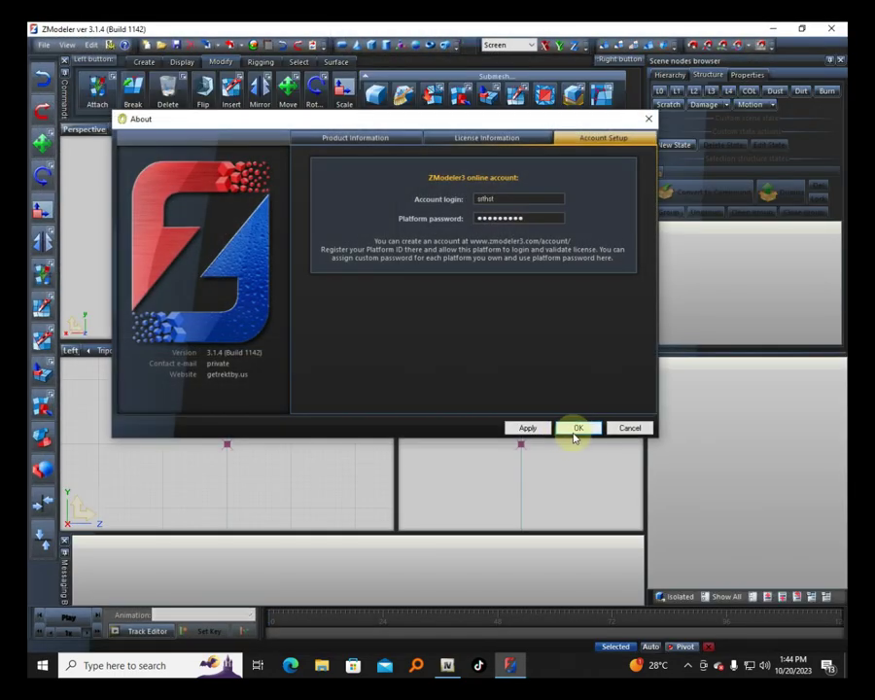
# Step: Accept the account setup in ZModeler and choose mark2_hi.yft on the Desktop as the model to import
pyautogui.click(574, 427)
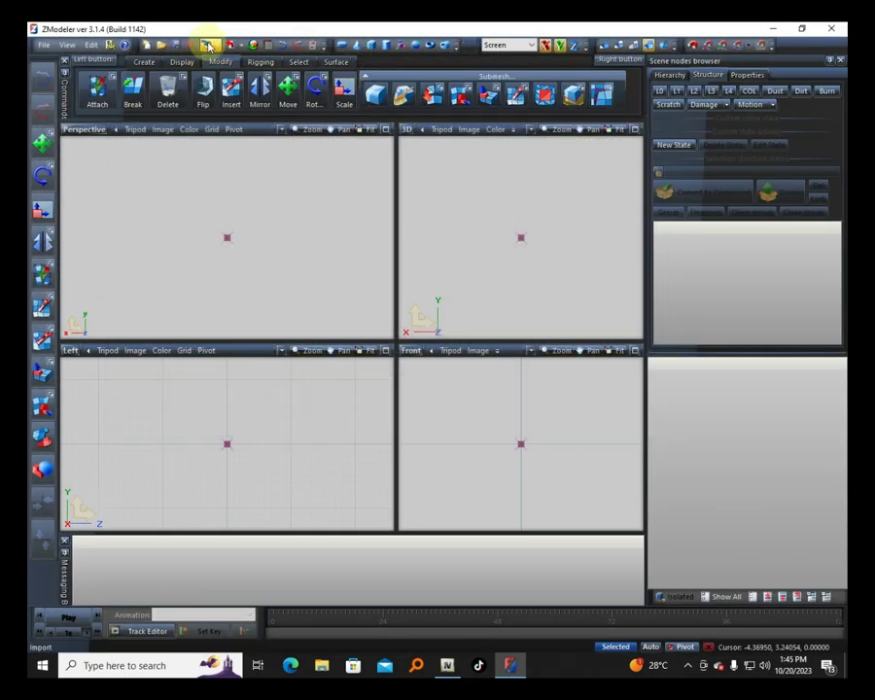
pyautogui.click(605, 193)
pyautogui.click(48, 46)
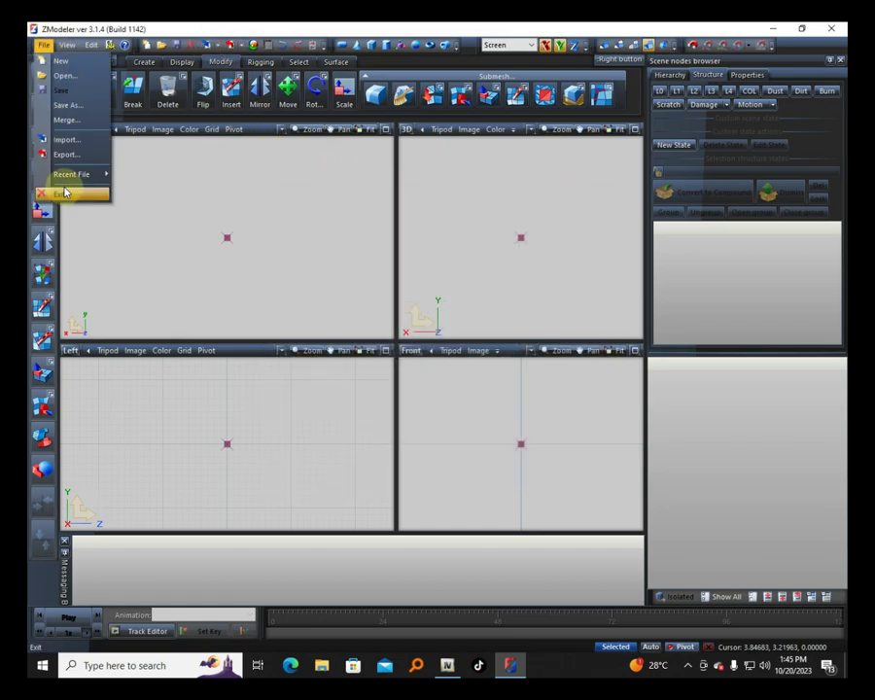
pyautogui.click(74, 138)
pyautogui.click(428, 230)
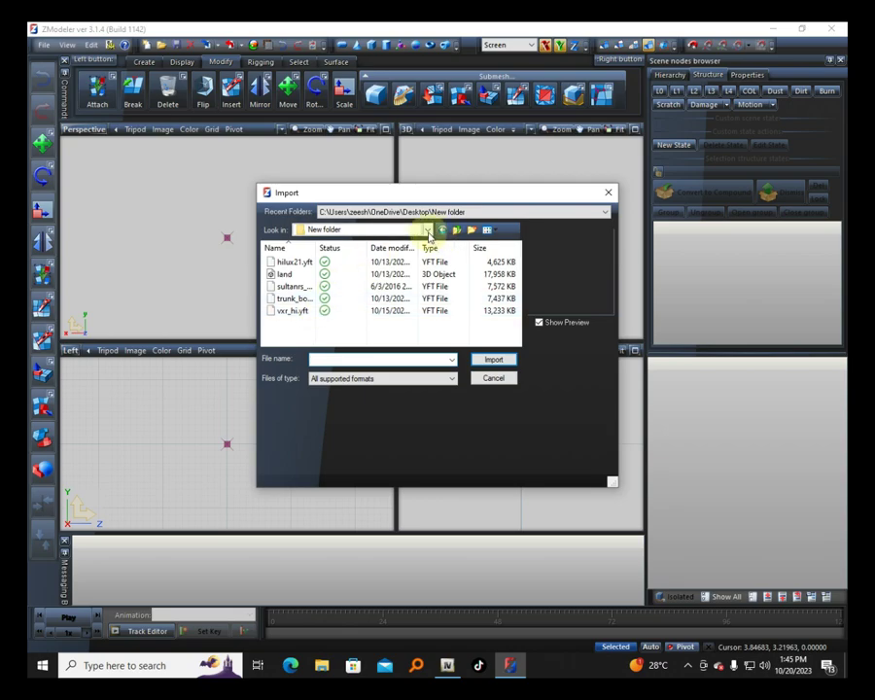
pyautogui.click(320, 253)
pyautogui.scroll(-5, 338, 289)
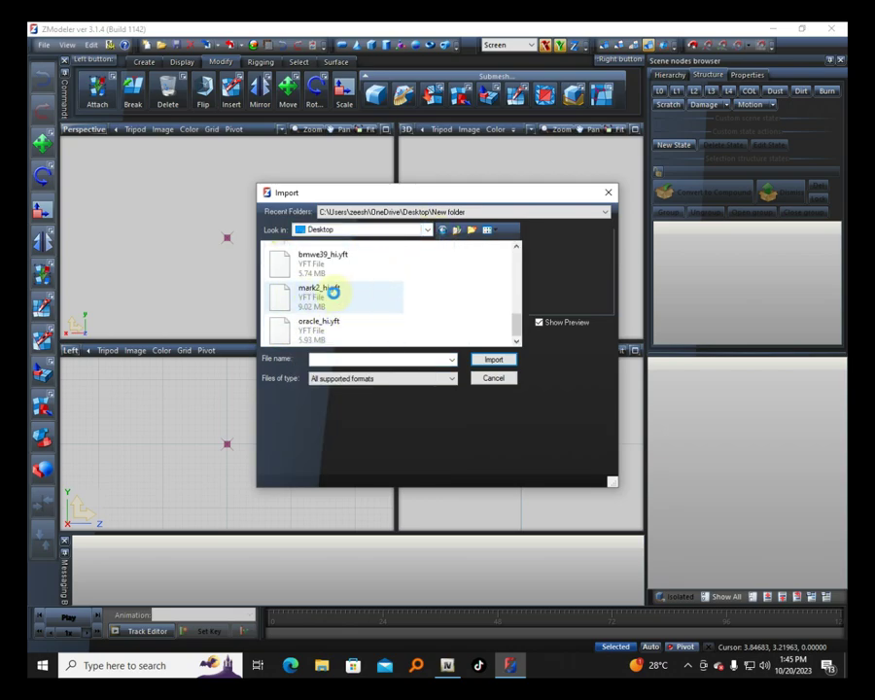
pyautogui.click(340, 292)
# Step: Set the Preload packs import option to Selected below
pyautogui.scroll(-3, 406, 465)
pyautogui.click(424, 467)
pyautogui.click(414, 467)
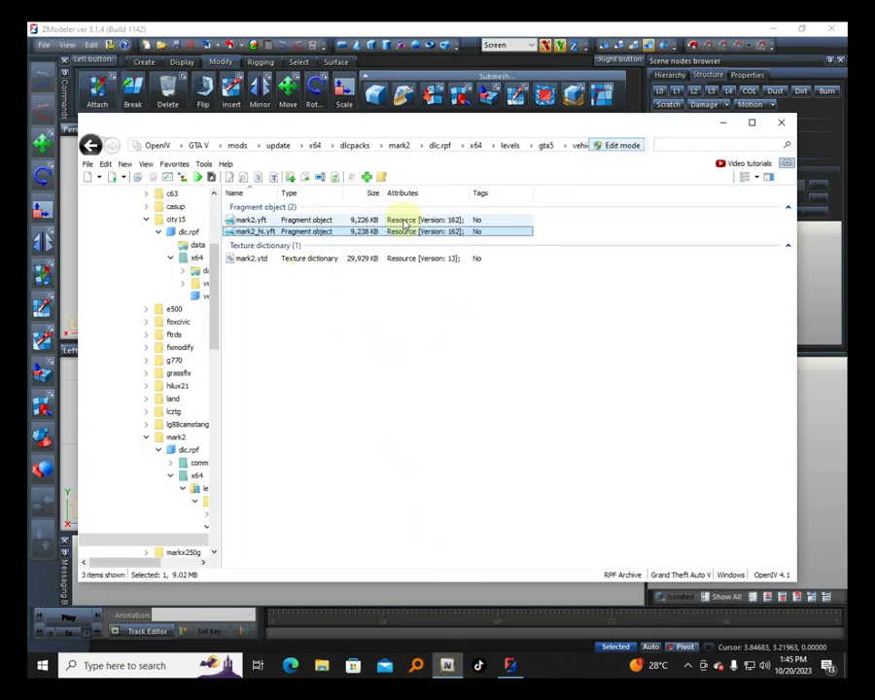
# Step: Switch to OpenIV and open the x64e.rpf archive in the GTA V root folder
pyautogui.click(199, 145)
pyautogui.scroll(-11, 358, 385)
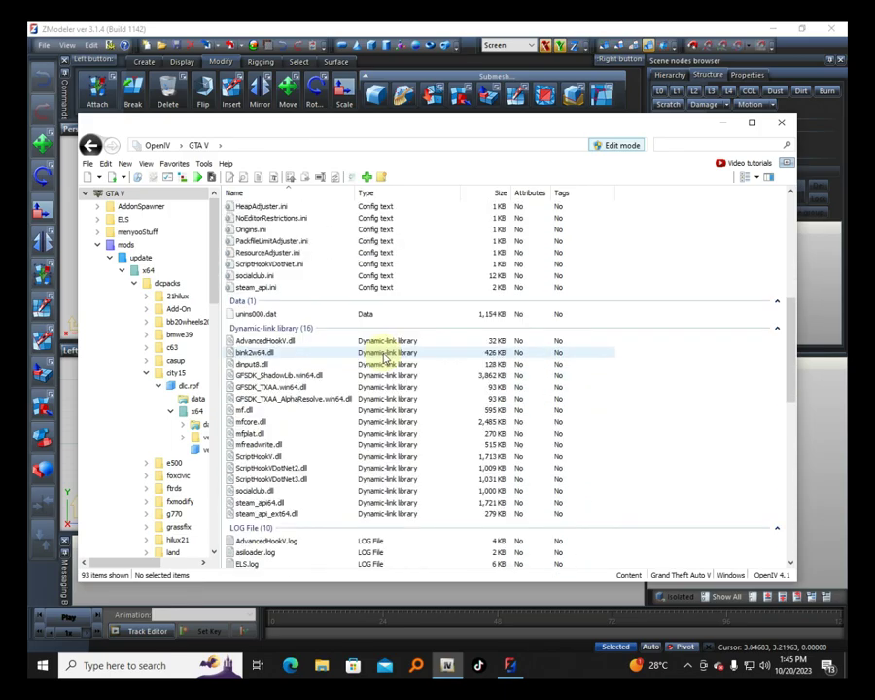
pyautogui.scroll(-10, 385, 361)
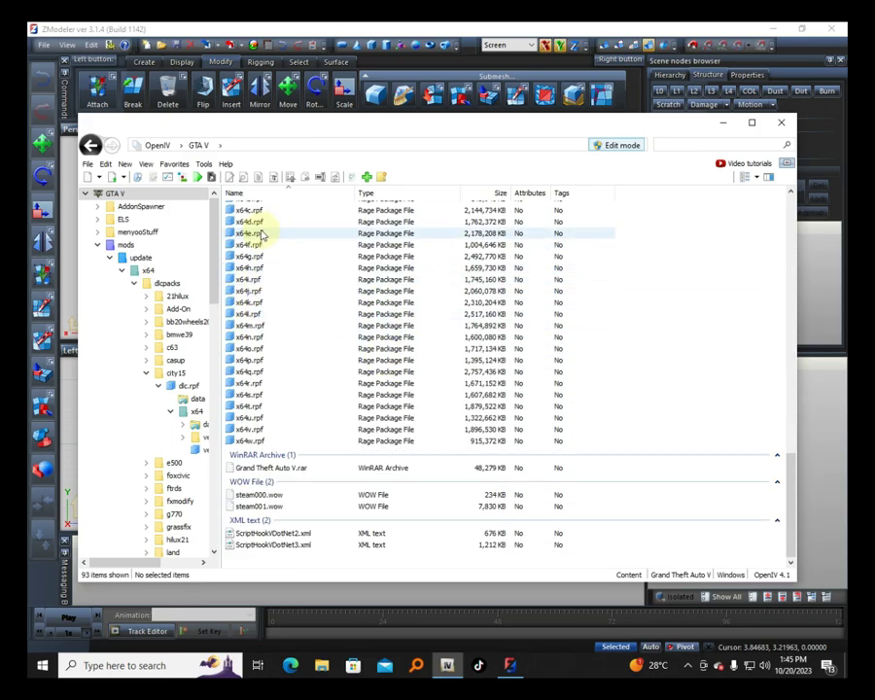
pyautogui.click(255, 235)
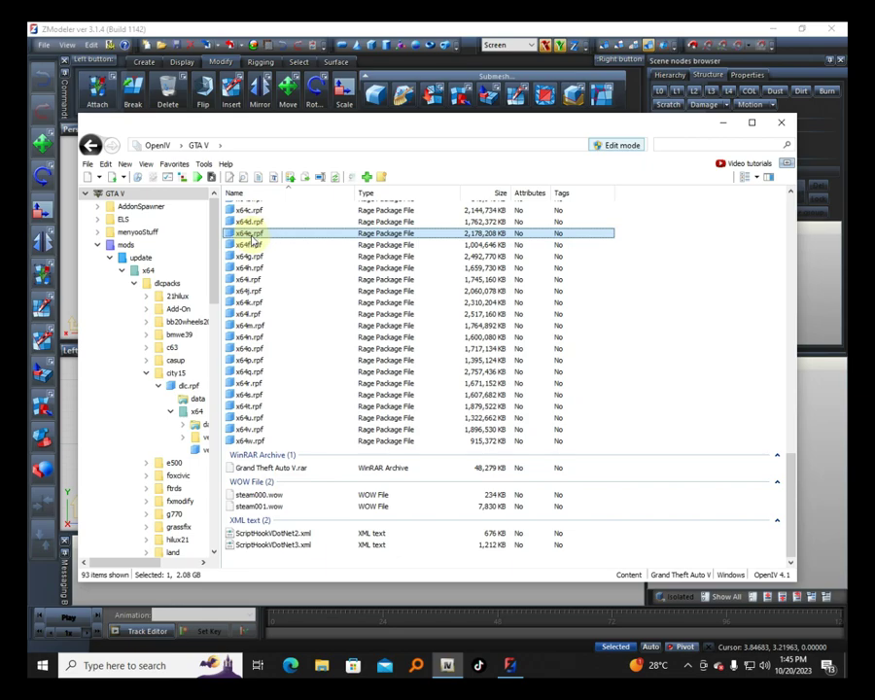
pyautogui.doubleClick(250, 238)
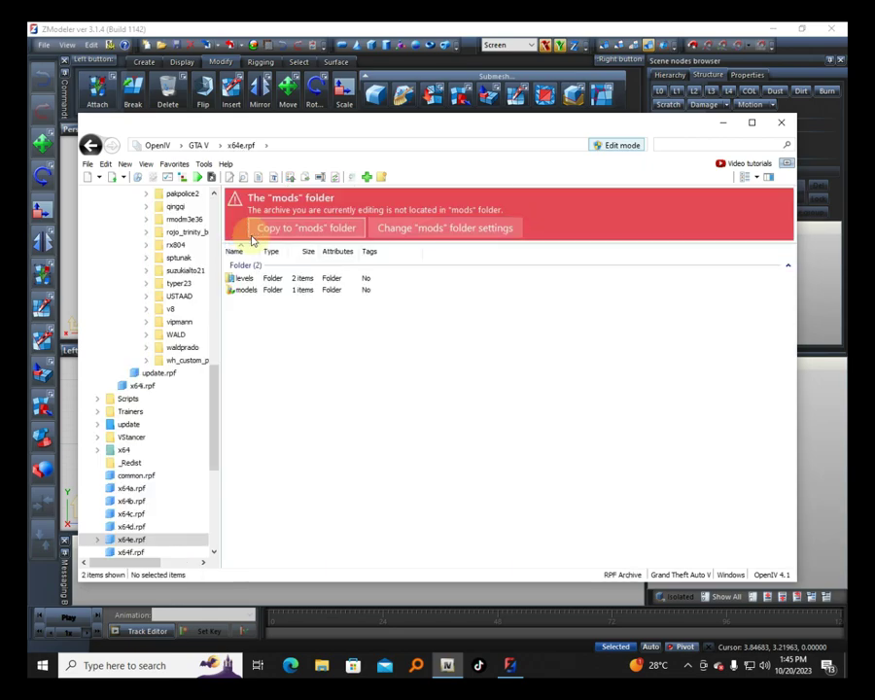
# Step: Open vehicles.rpf inside the levels > gta5 folder of the archive
pyautogui.click(262, 294)
pyautogui.doubleClick(263, 293)
pyautogui.press('BackSpace')
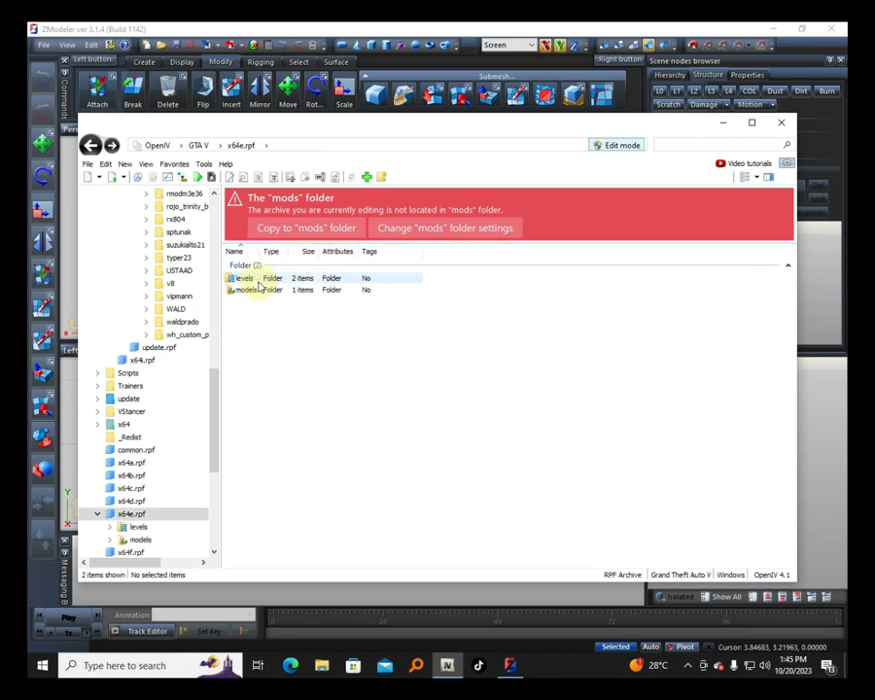
pyautogui.doubleClick(251, 279)
pyautogui.doubleClick(261, 292)
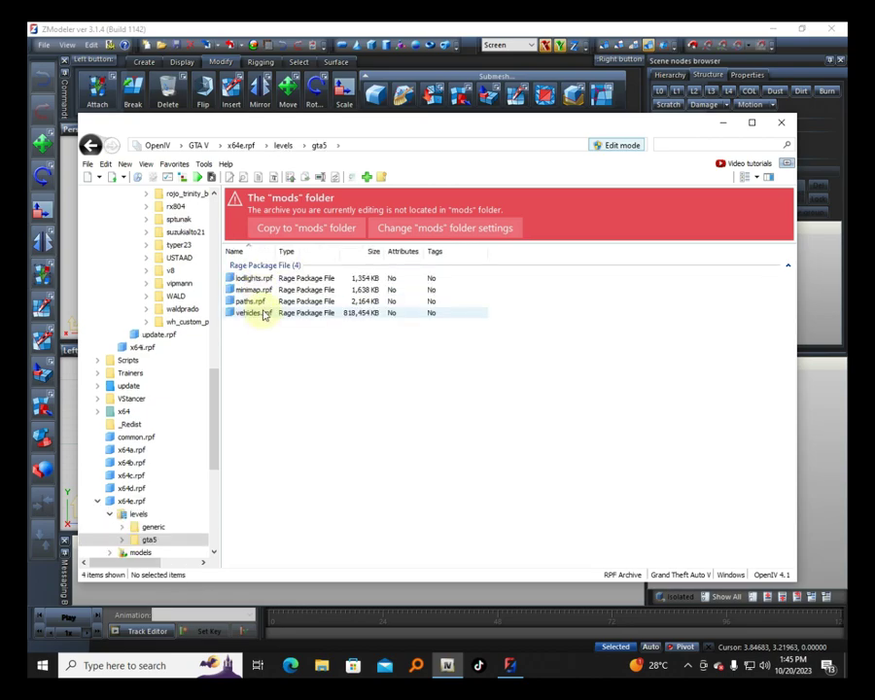
pyautogui.click(268, 313)
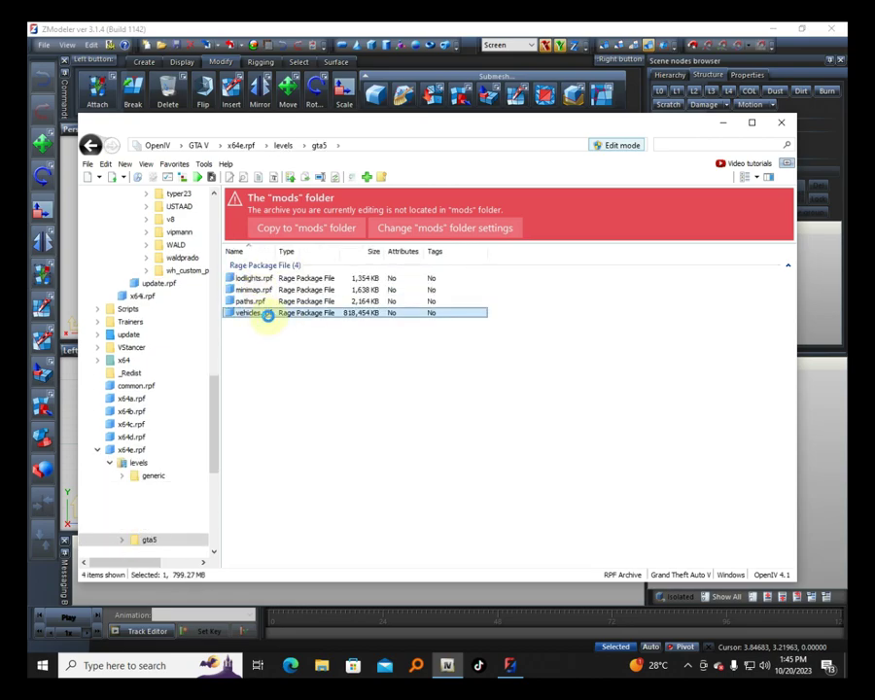
pyautogui.doubleClick(267, 313)
# Step: Copy vehshare.ytd from vehicles.rpf to the desktop, replacing the existing file and applying this to all conflicts
pyautogui.scroll(-20, 531, 386)
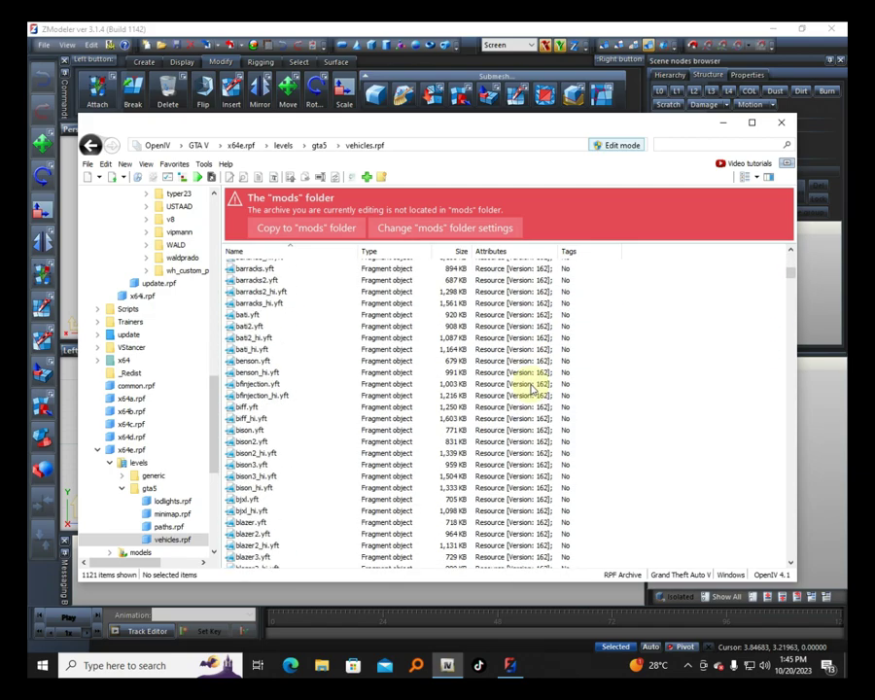
pyautogui.moveTo(792, 282); pyautogui.dragTo(784, 572)
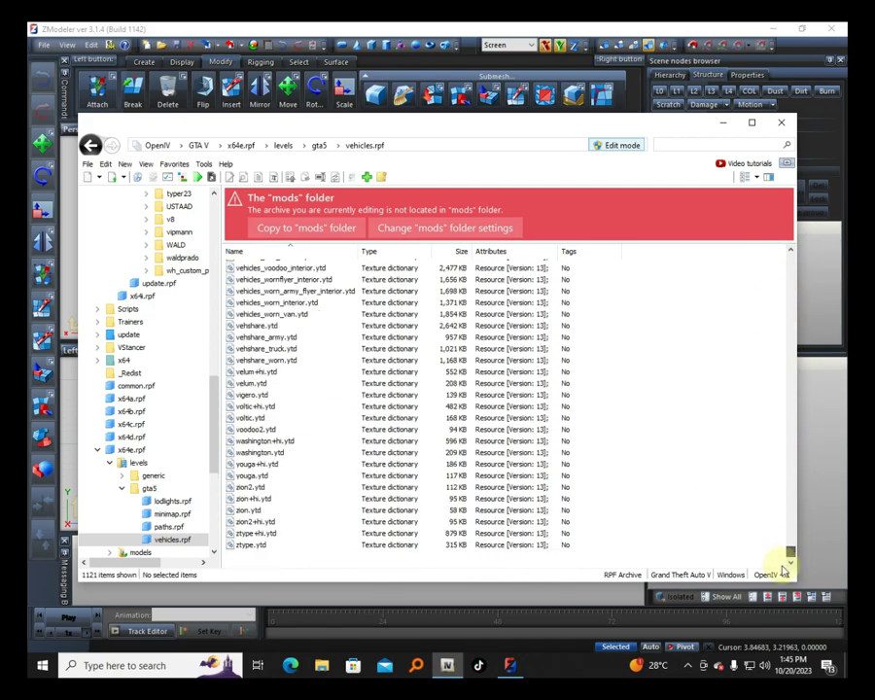
pyautogui.click(280, 327)
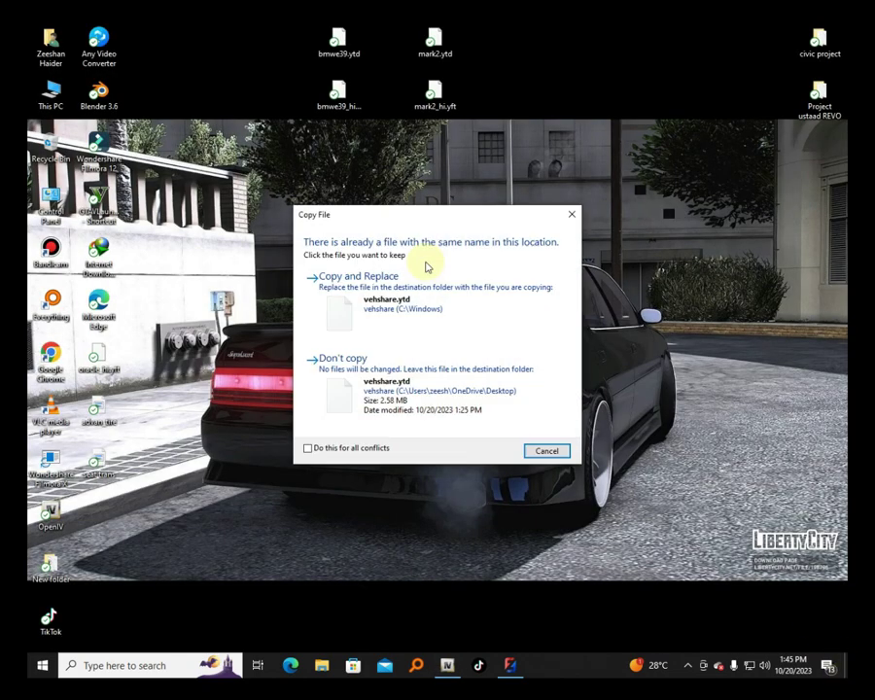
pyautogui.click(353, 455)
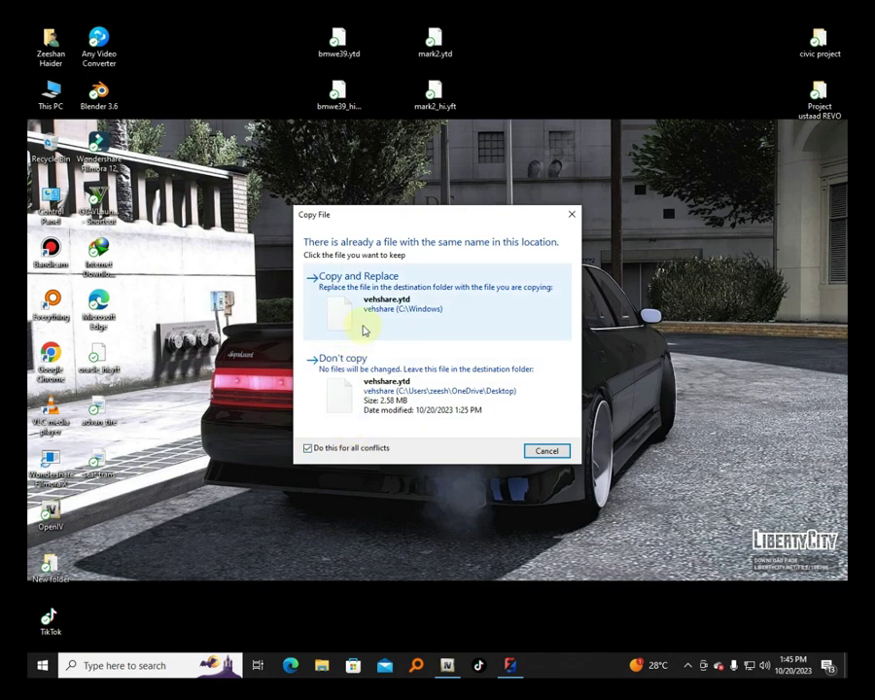
pyautogui.click(362, 327)
# Step: Return to ZModeler and add mark2.ytd to the preload packs for the mark2_hi.yft import
pyautogui.click(506, 665)
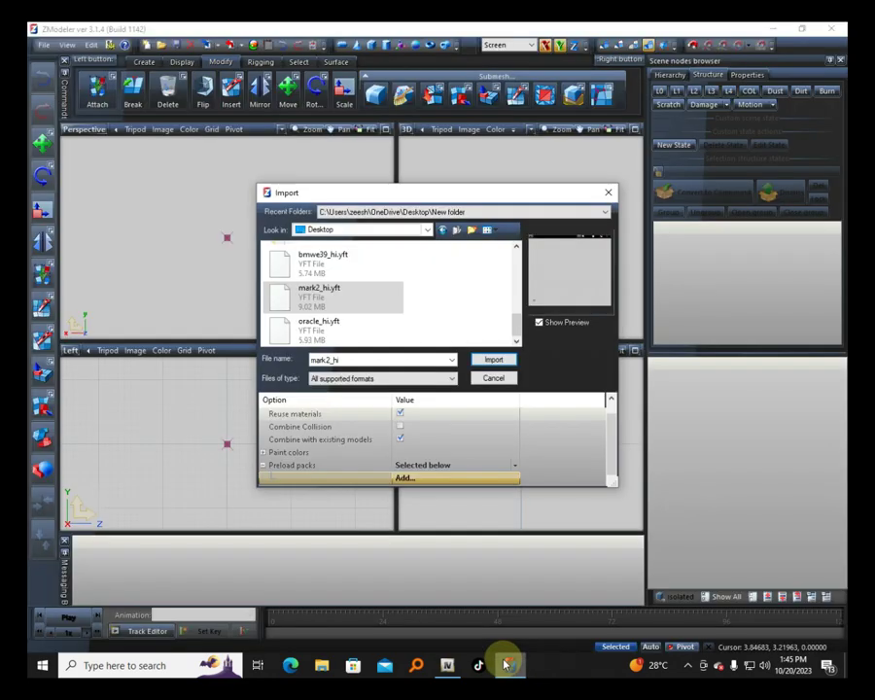
pyautogui.click(330, 295)
pyautogui.click(410, 470)
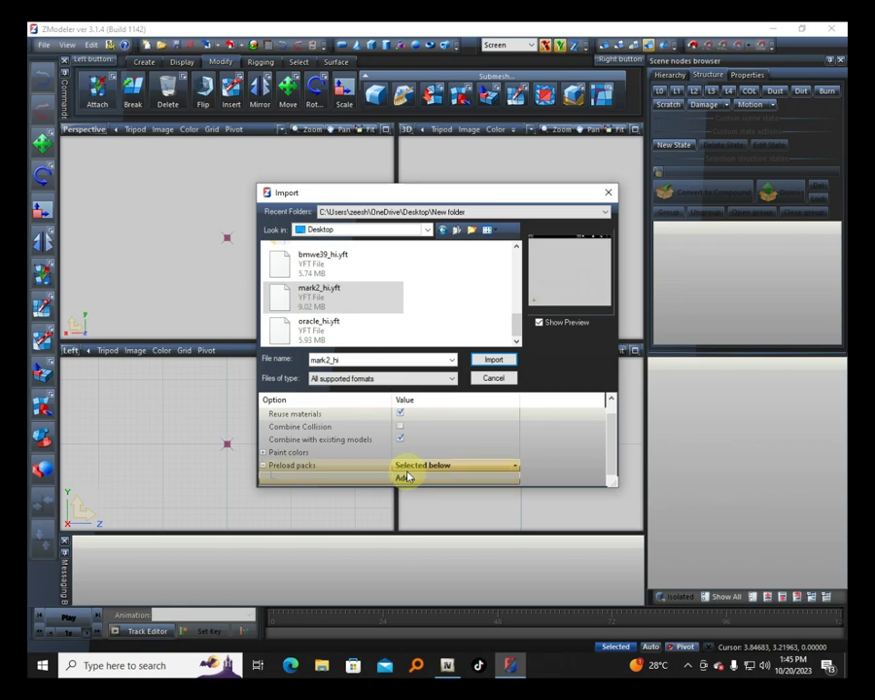
pyautogui.click(385, 313)
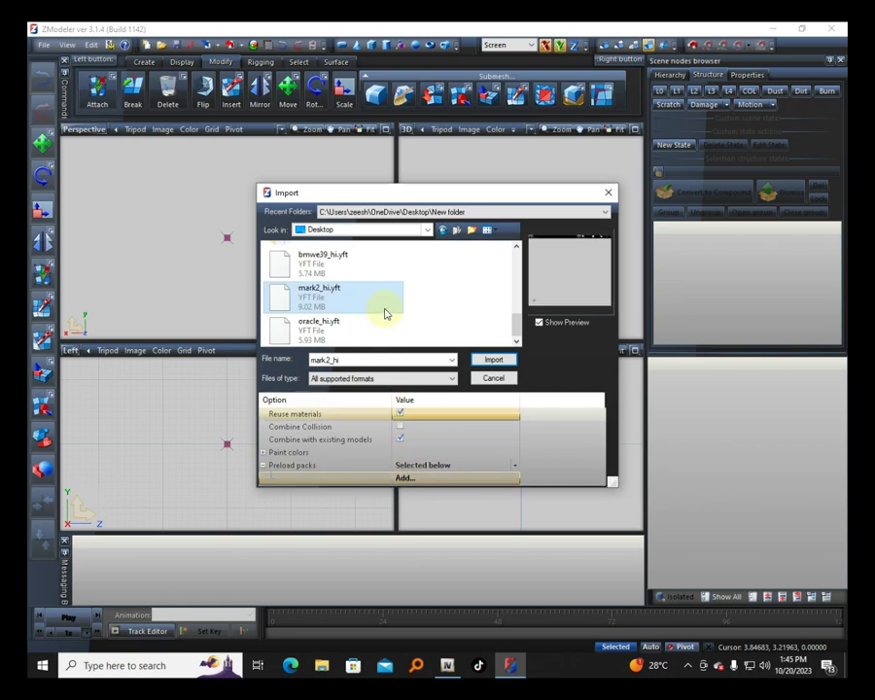
pyautogui.click(412, 477)
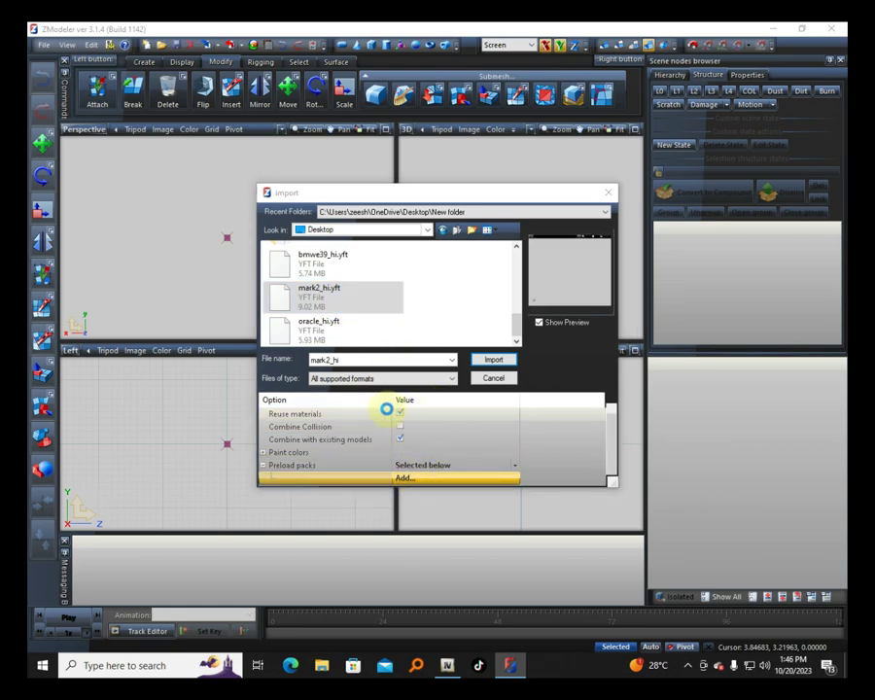
pyautogui.doubleClick(378, 321)
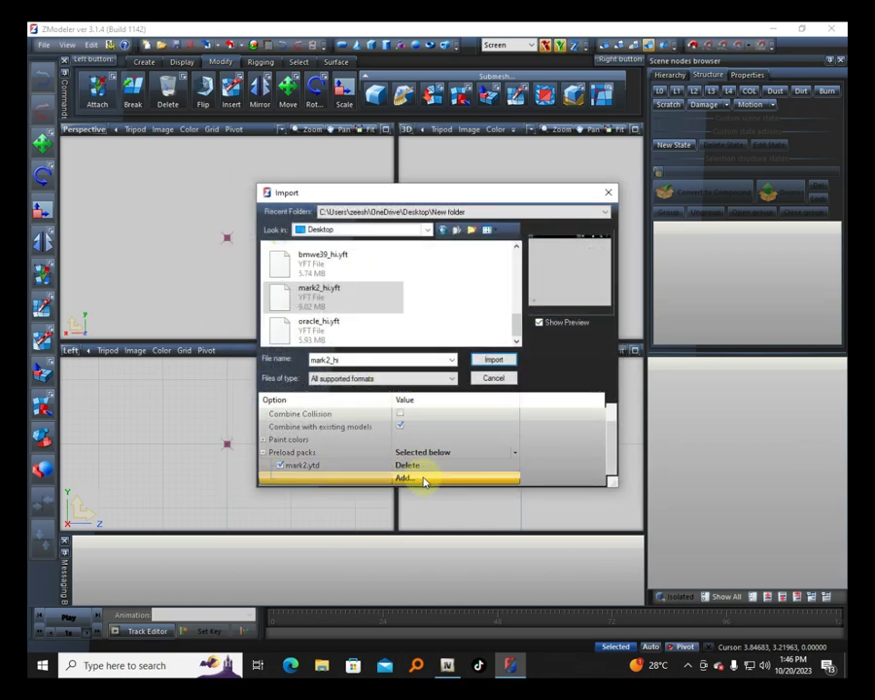
# Step: Add vehshare.ytd to the preload packs and import the mark2_hi model
pyautogui.click(420, 479)
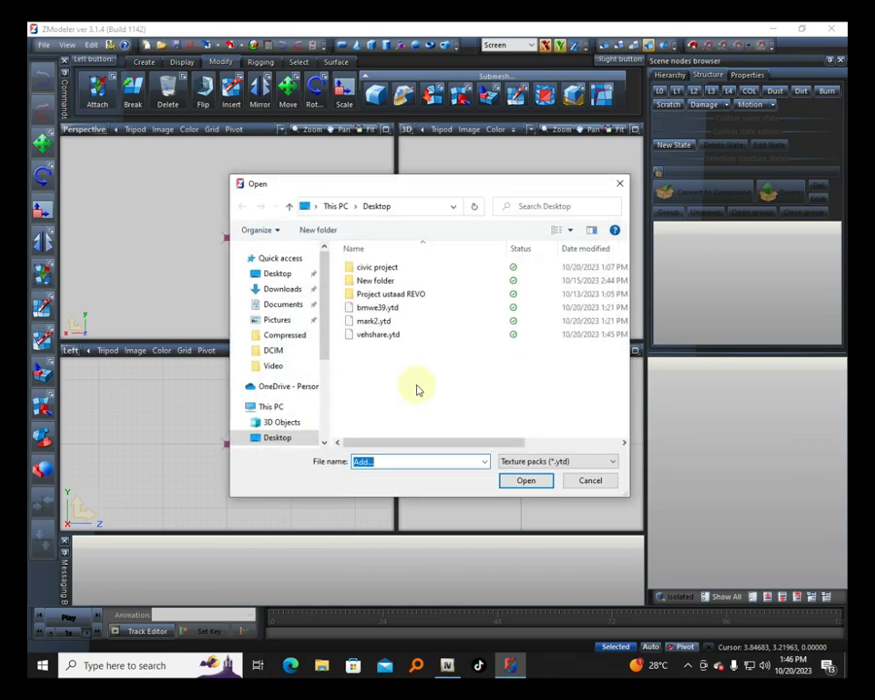
pyautogui.doubleClick(380, 334)
pyautogui.click(494, 360)
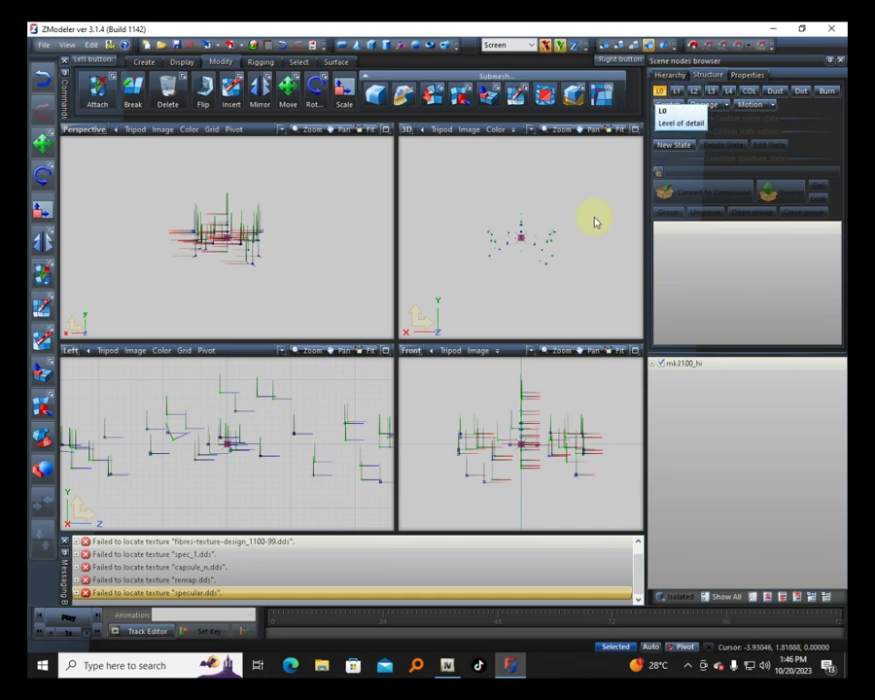
# Step: Show the L0 level of detail and examine the imported car and its front wheel in the 3D view
pyautogui.scroll(4, 478, 233)
pyautogui.moveTo(473, 244); pyautogui.dragTo(504, 287, button='middle')
pyautogui.scroll(-3, 591, 235)
pyautogui.scroll(5, 500, 286)
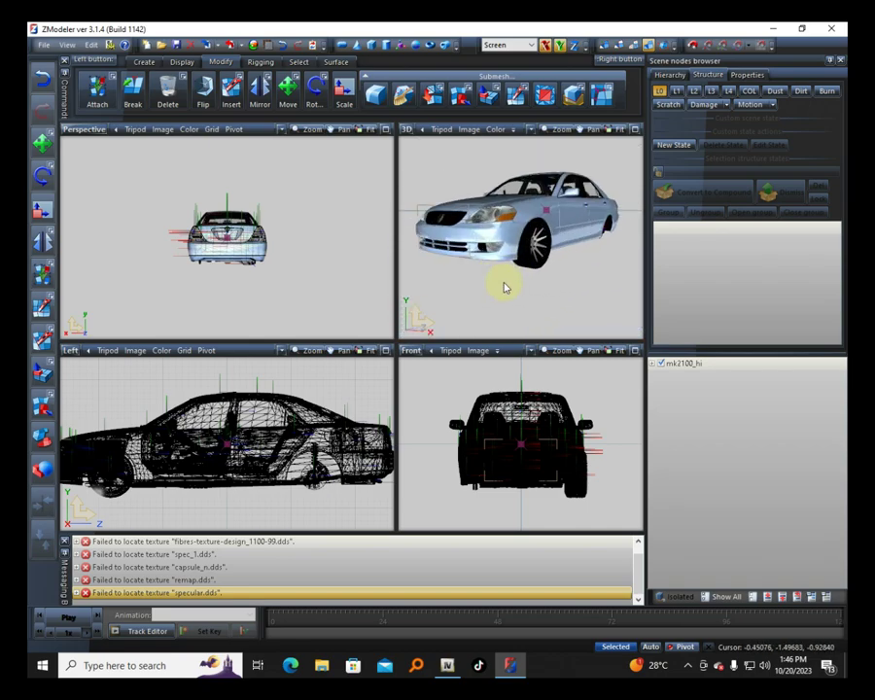
pyautogui.scroll(2, 515, 267)
pyautogui.scroll(-3, 545, 241)
pyautogui.scroll(5, 535, 243)
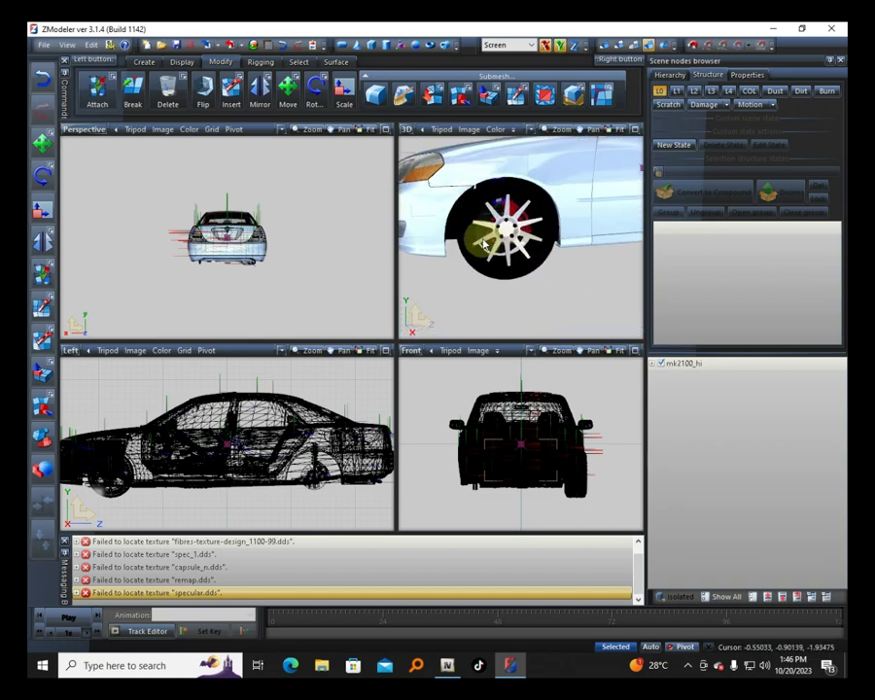
pyautogui.moveTo(524, 241); pyautogui.dragTo(547, 277, button='middle')
pyautogui.scroll(-4, 529, 239)
pyautogui.scroll(2, 535, 241)
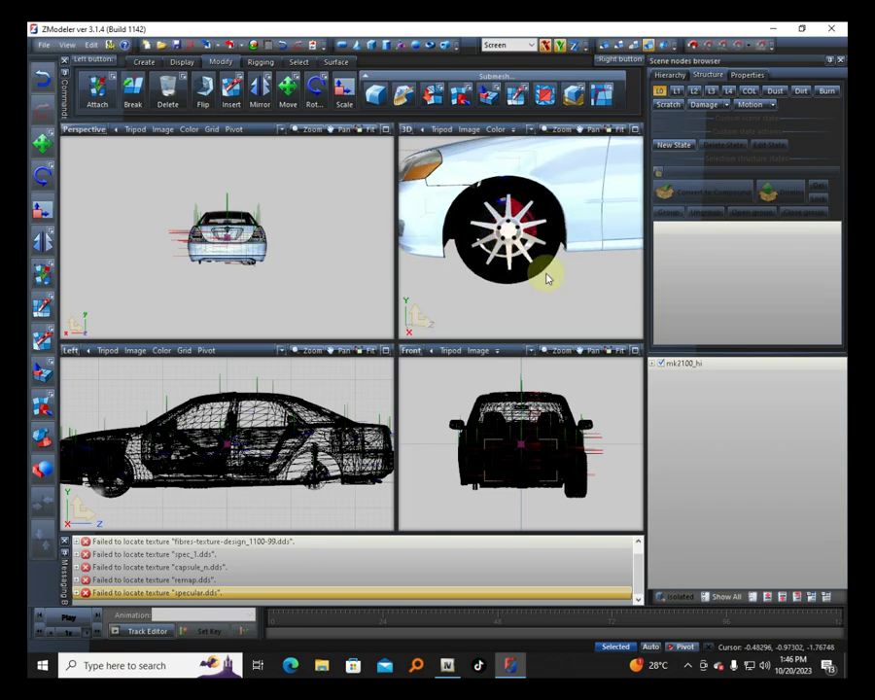
# Step: Expand the mk2100_hi and chassis nodes and pick the wheel_lf front wheel in the side wireframe view
pyautogui.click(653, 367)
pyautogui.click(660, 377)
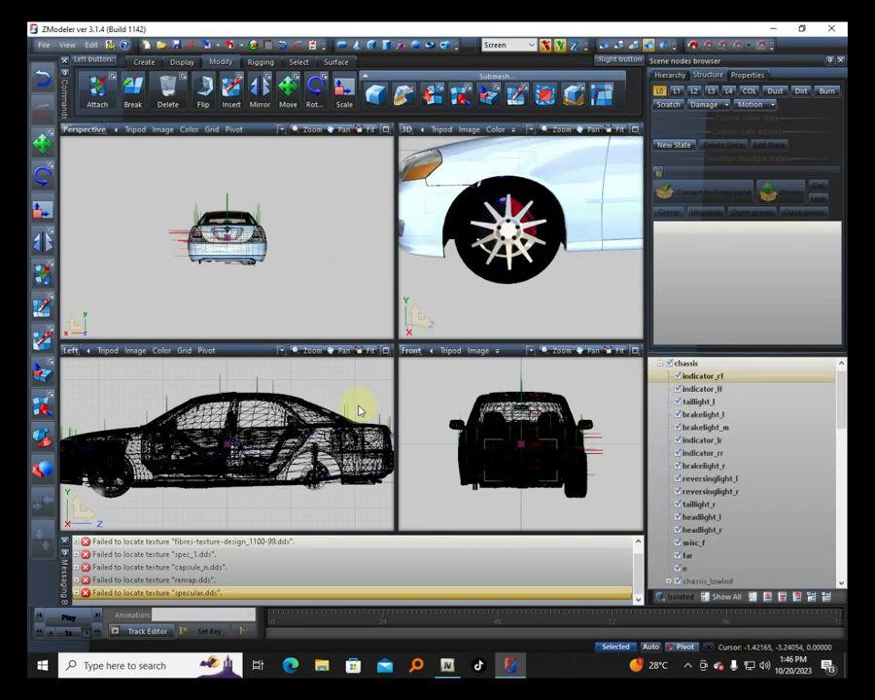
pyautogui.scroll(-2, 358, 411)
pyautogui.scroll(4, 312, 420)
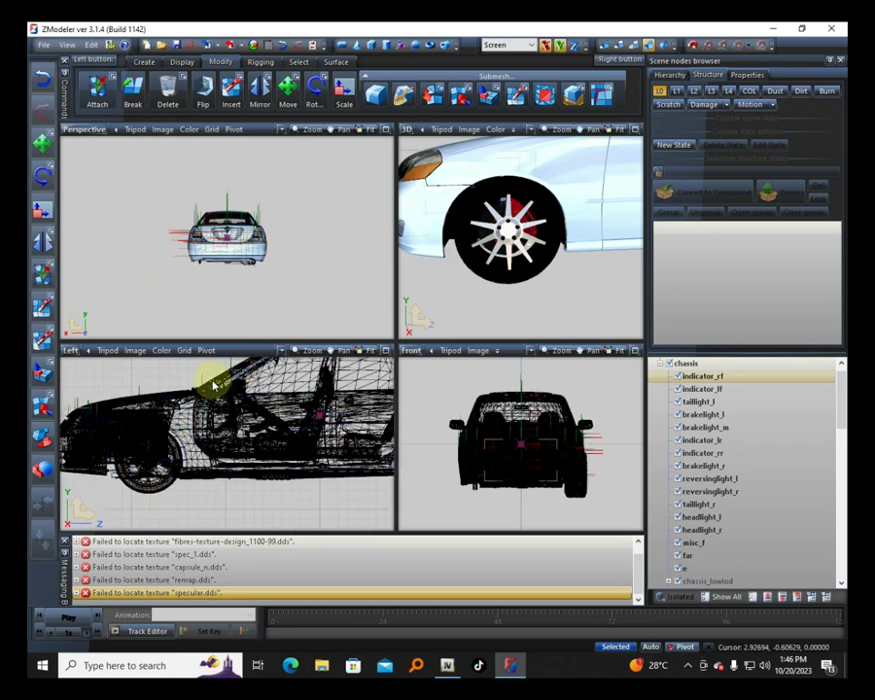
pyautogui.click(522, 446)
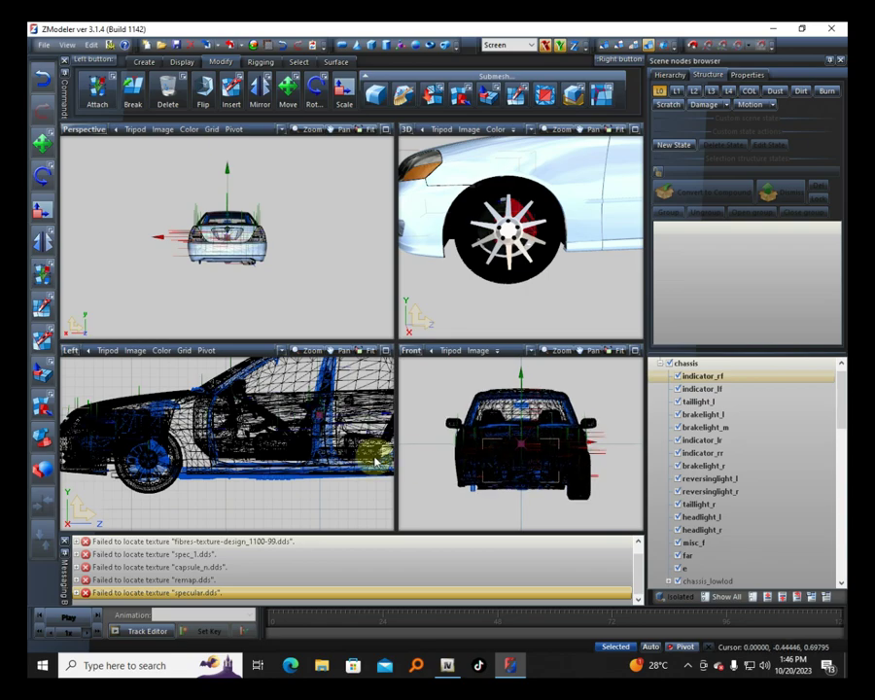
pyautogui.scroll(-2, 374, 462)
pyautogui.scroll(3, 208, 494)
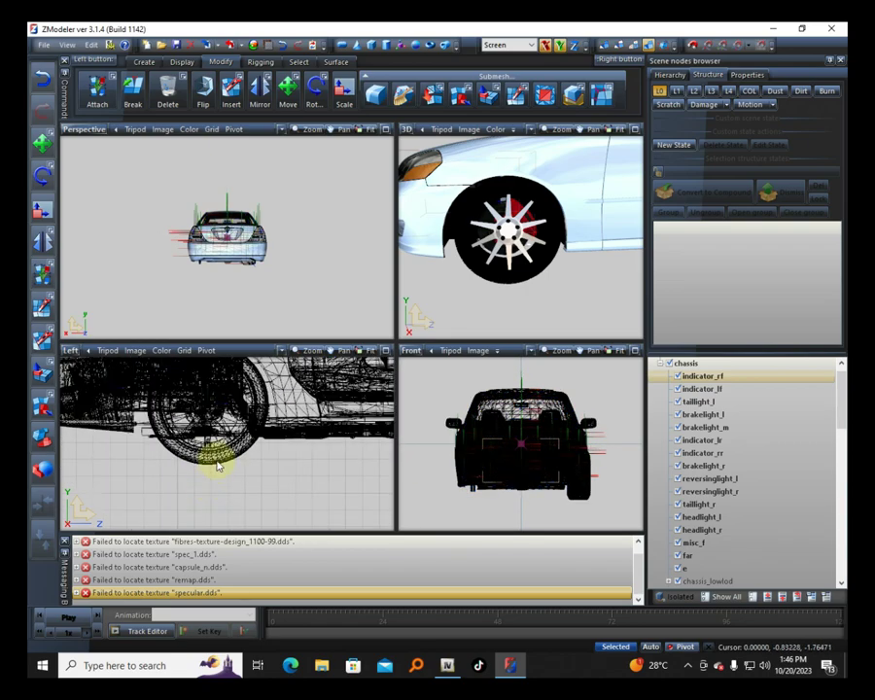
pyautogui.click(218, 466)
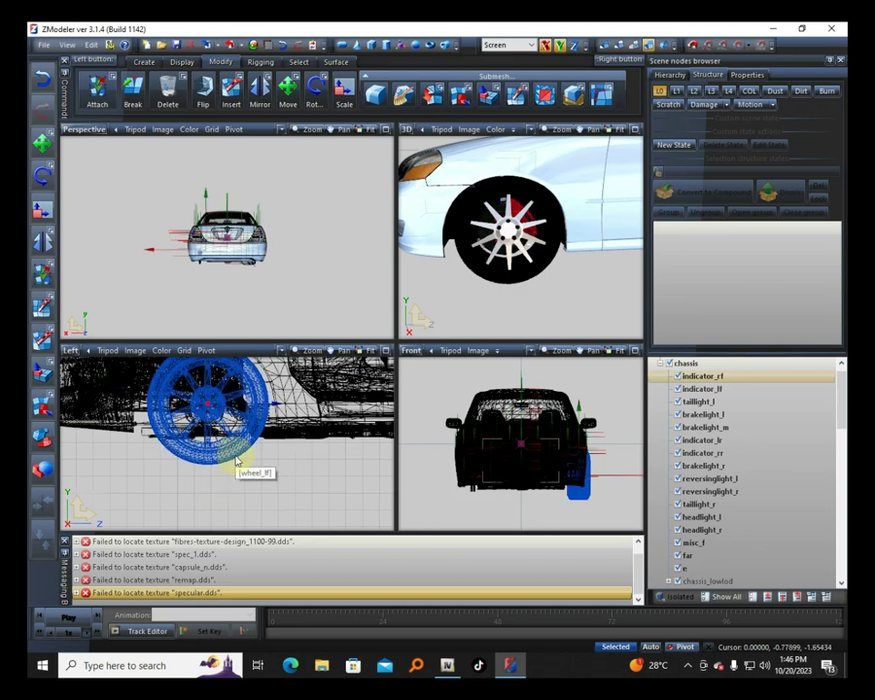
# Step: Move the wheel_lf node out of the mk2100_hi chassis to the top level of the scene hierarchy
pyautogui.scroll(-10, 726, 494)
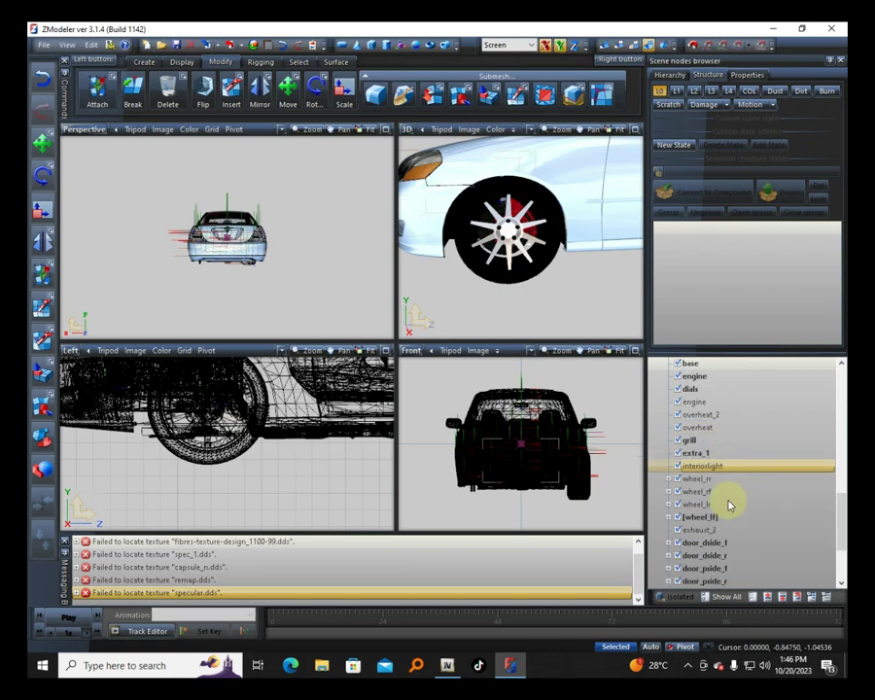
pyautogui.scroll(2, 729, 504)
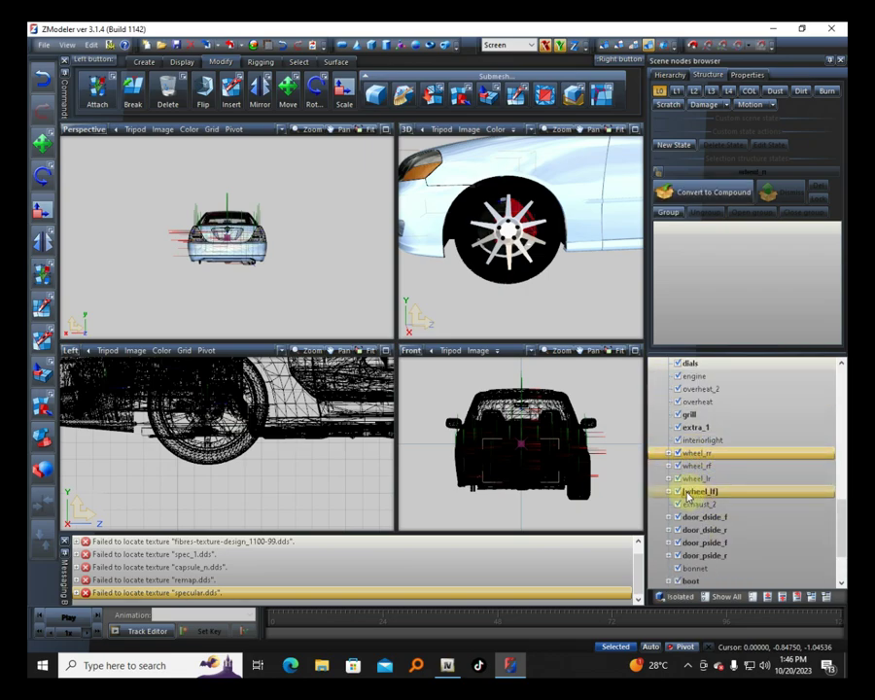
pyautogui.click(684, 492)
pyautogui.click(678, 492)
pyautogui.click(678, 492)
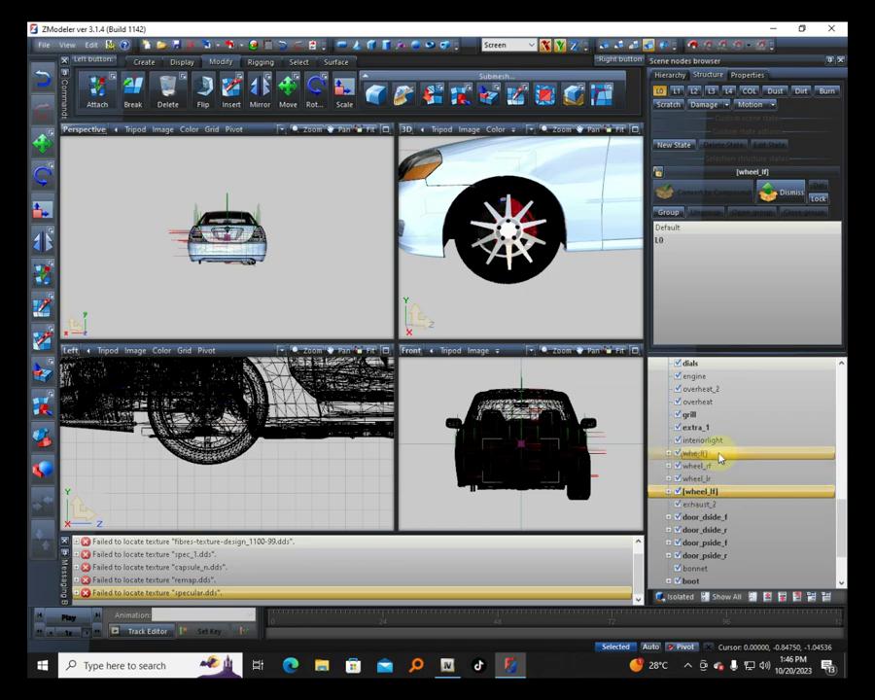
pyautogui.scroll(3, 720, 456)
pyautogui.scroll(9, 718, 453)
pyautogui.moveTo(718, 453); pyautogui.dragTo(700, 362)
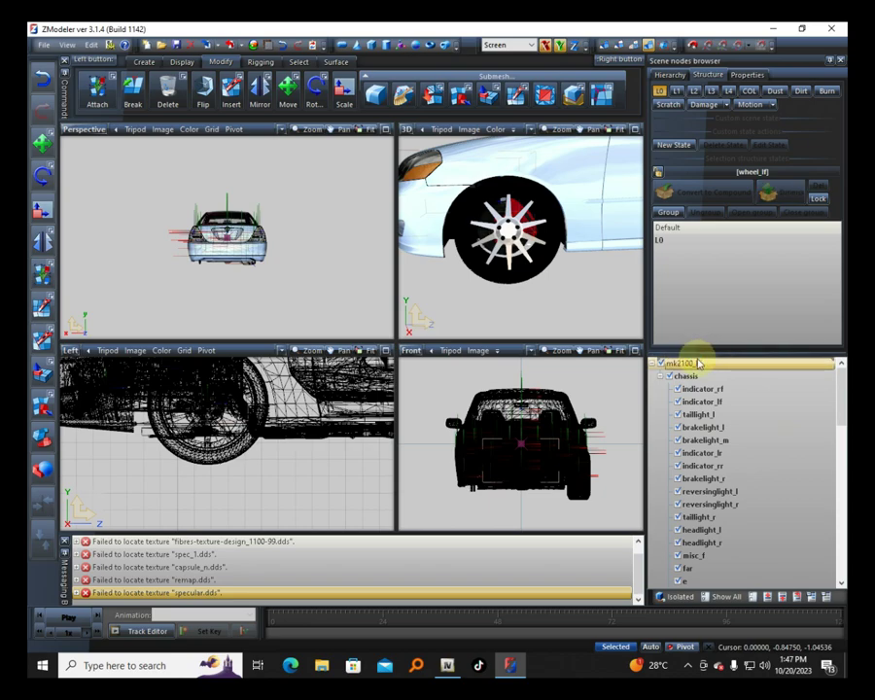
# Step: Hide the mk2100_hi car and delete its node, keeping only the separated wheel_lf
pyautogui.click(655, 377)
pyautogui.click(661, 376)
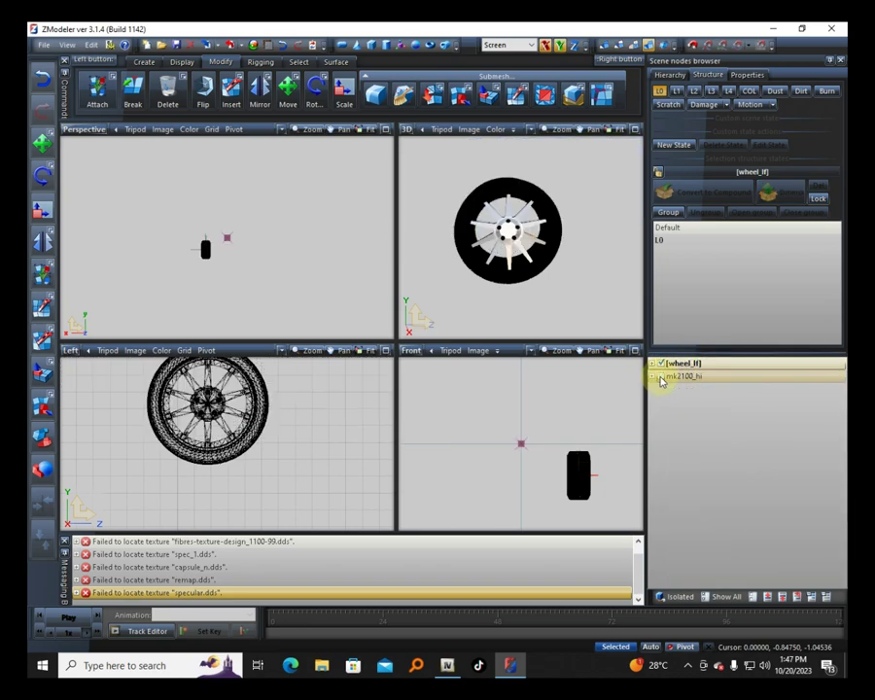
pyautogui.rightClick(685, 377)
pyautogui.moveTo(723, 383)
pyautogui.click(818, 385)
pyautogui.press('Delete')
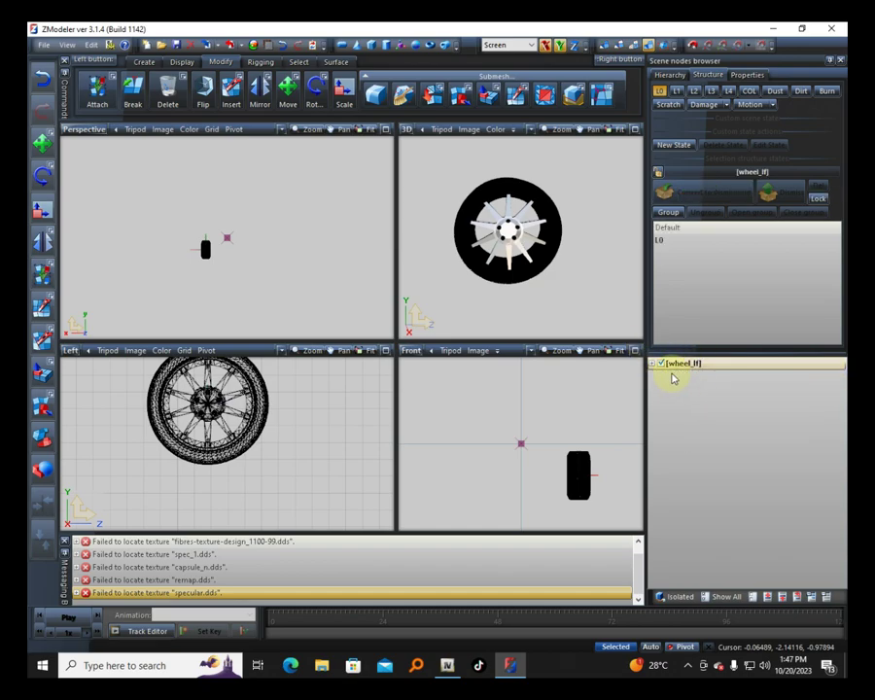
# Step: Import the bmwe39_hi.yft model, replacing the mark2.ytd preload pack with bmwe39.ytd and keeping vehshare.ytd
pyautogui.click(225, 46)
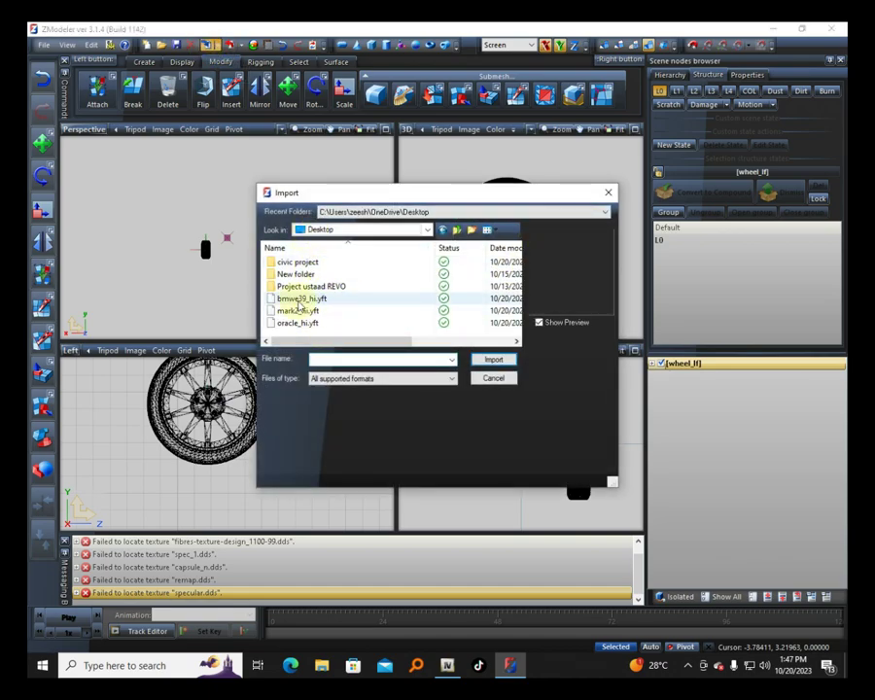
pyautogui.click(305, 299)
pyautogui.scroll(-3, 420, 465)
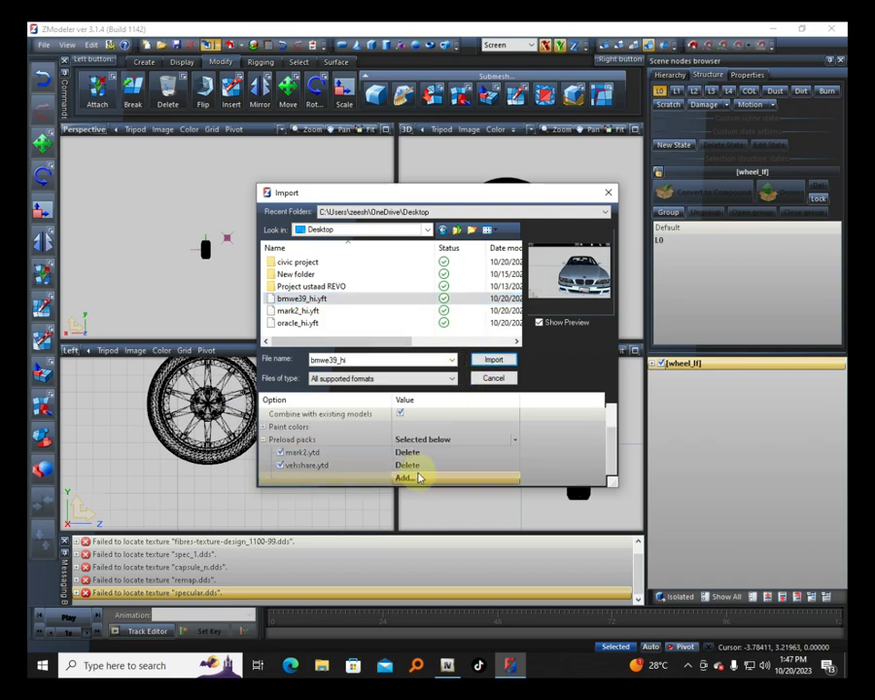
pyautogui.click(407, 453)
pyautogui.click(403, 474)
pyautogui.click(299, 307)
pyautogui.press('Return')
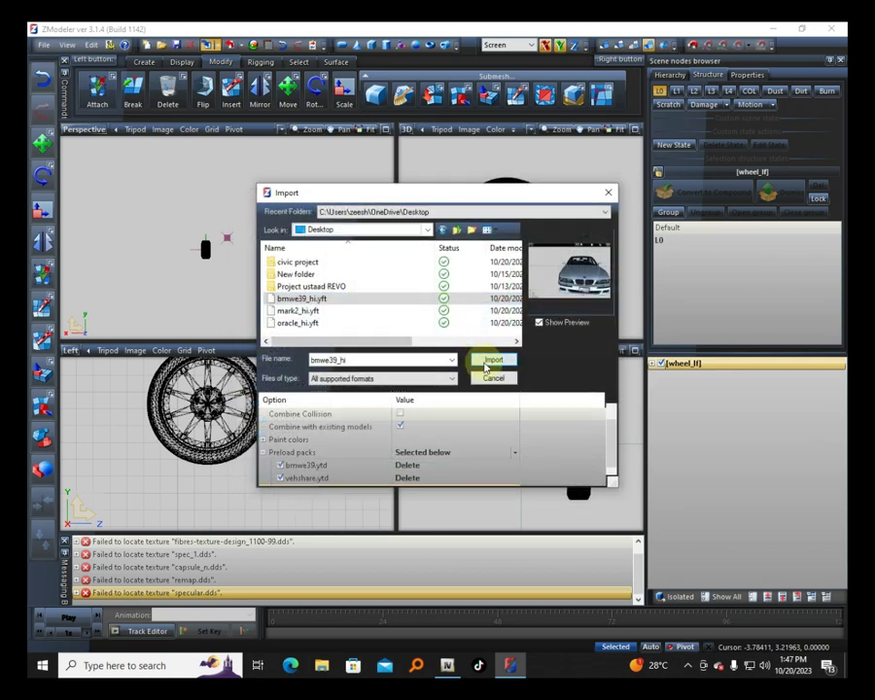
pyautogui.click(482, 358)
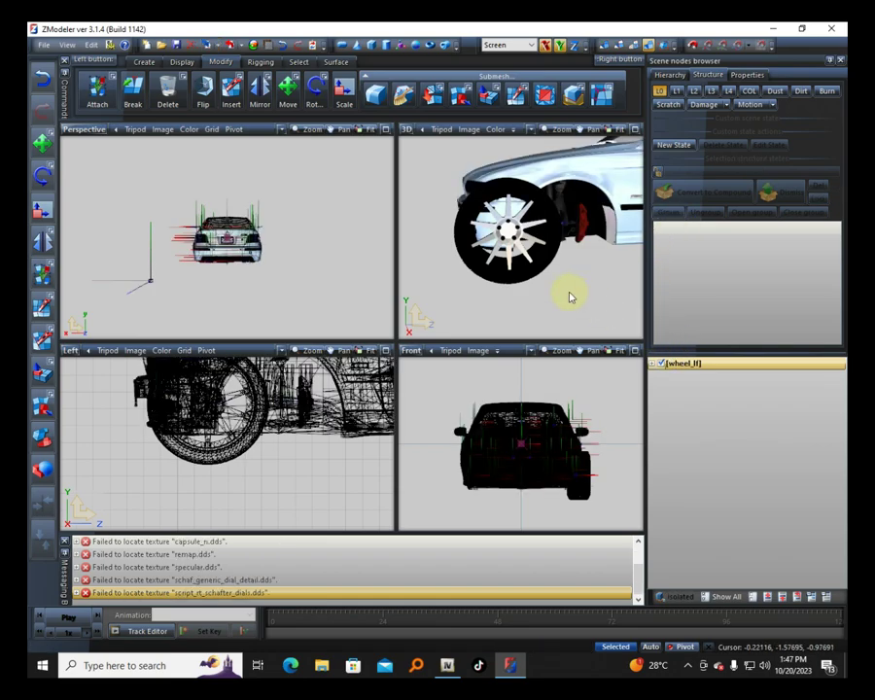
# Step: Refresh the L0 level of detail for the imported BMW and examine its front wheel beside the mark2 wheel
pyautogui.moveTo(577, 242)
pyautogui.mouseDown(button='middle')
pyautogui.moveTo(563, 240)
pyautogui.moveTo(575, 243)
pyautogui.mouseUp(button='middle')
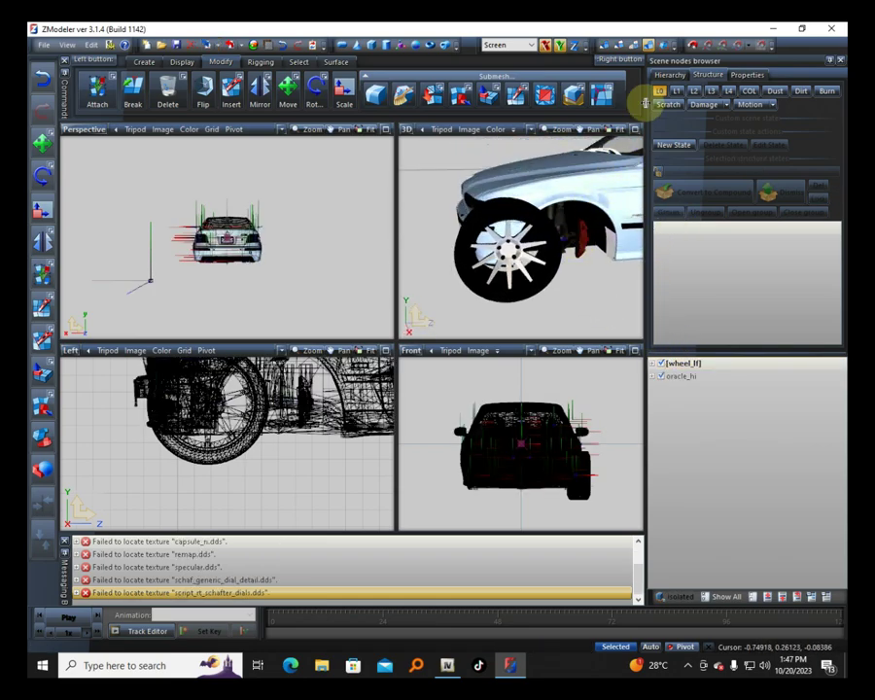
pyautogui.click(659, 91)
pyautogui.click(657, 93)
pyautogui.scroll(-2, 544, 224)
pyautogui.moveTo(570, 243); pyautogui.dragTo(533, 224, button='middle')
pyautogui.scroll(3, 517, 240)
# Step: Hide the oracle_hi model and select the whole mark2 wheel with a Quadr selection in the Left view
pyautogui.click(666, 376)
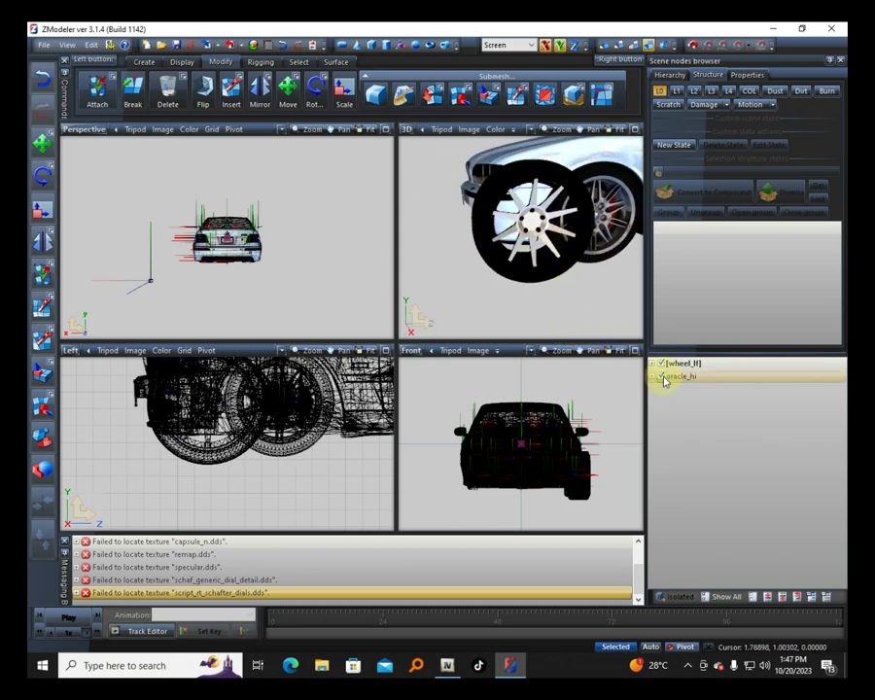
pyautogui.click(661, 376)
pyautogui.click(671, 363)
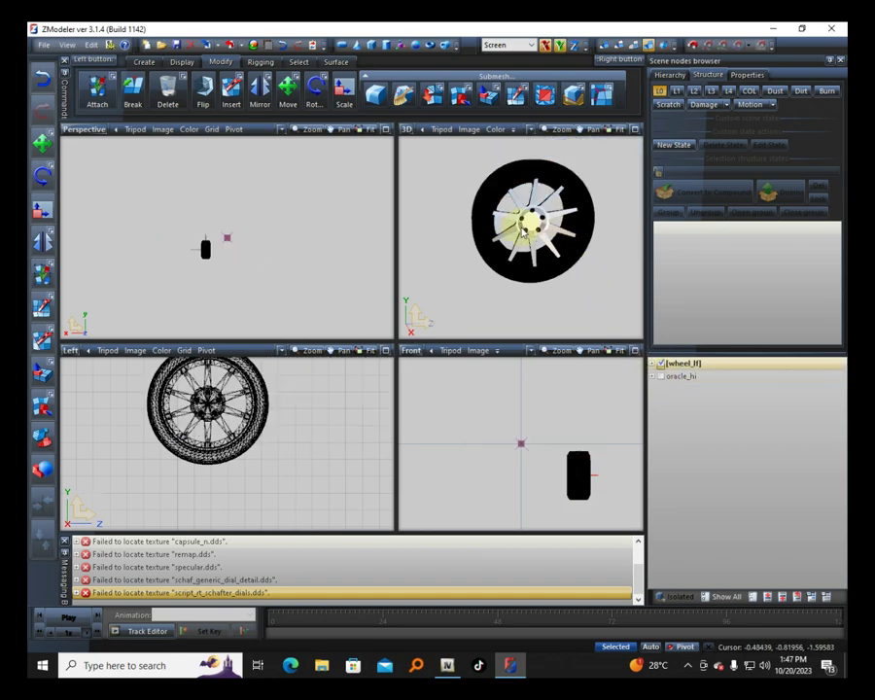
pyautogui.scroll(-1, 260, 442)
pyautogui.scroll(-1, 260, 442)
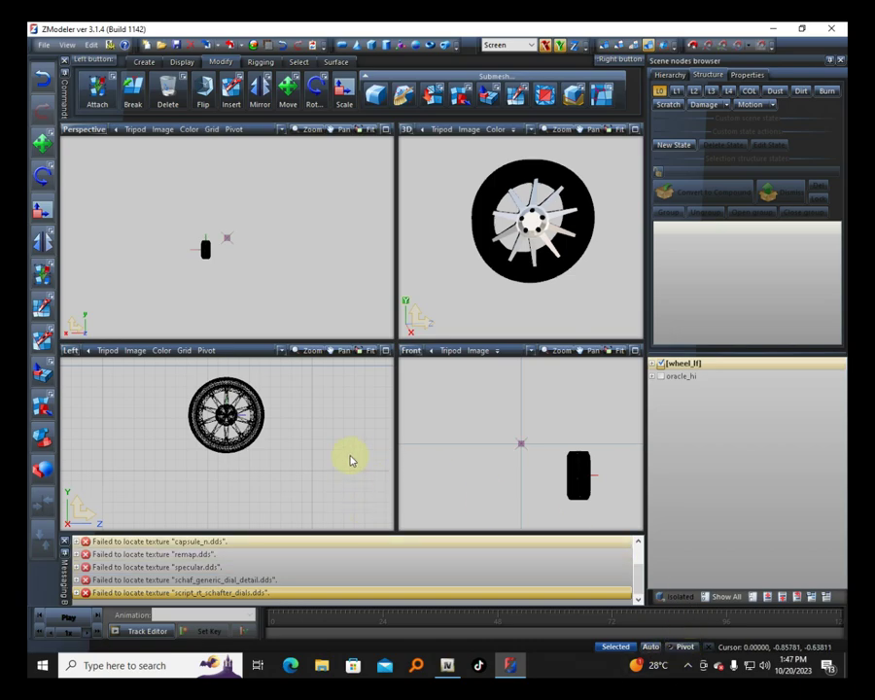
pyautogui.click(299, 61)
pyautogui.click(377, 94)
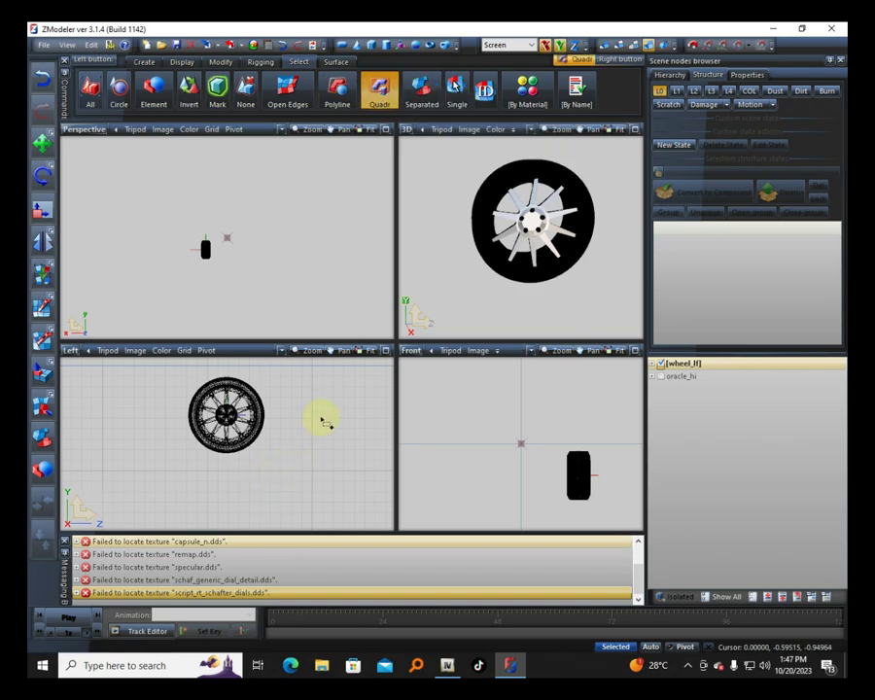
pyautogui.moveTo(331, 378); pyautogui.dragTo(158, 462)
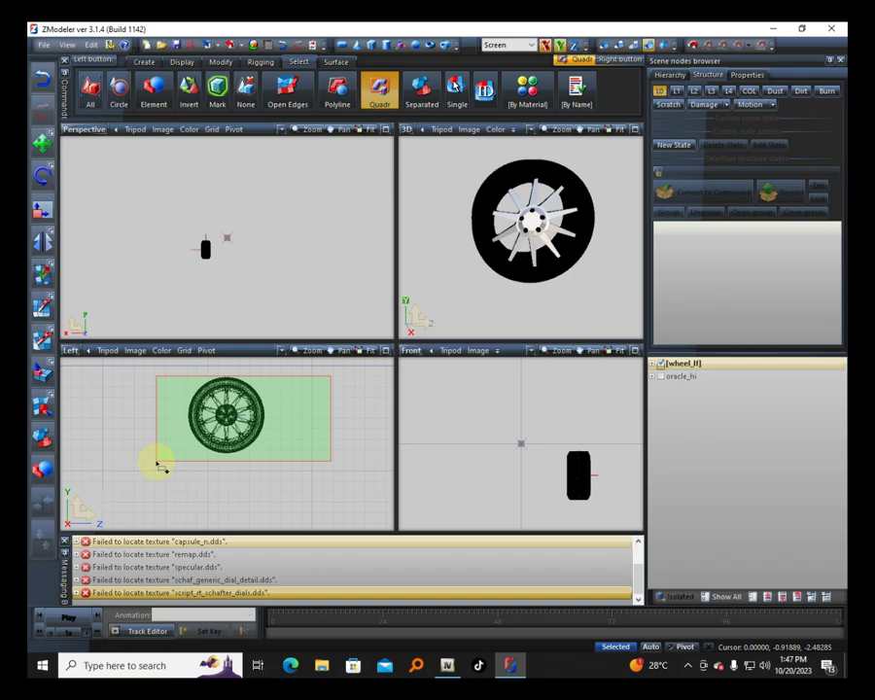
pyautogui.moveTo(162, 467); pyautogui.dragTo(162, 466)
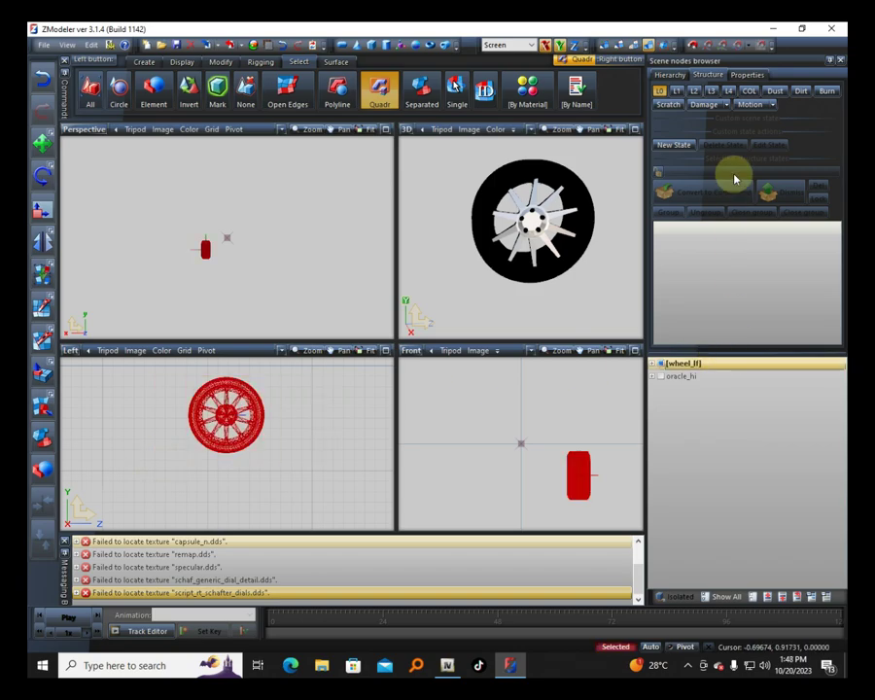
# Step: Show the collision volumes, box-select the mark2 wheel's collision mesh, and hide the collision volumes again
pyautogui.click(752, 95)
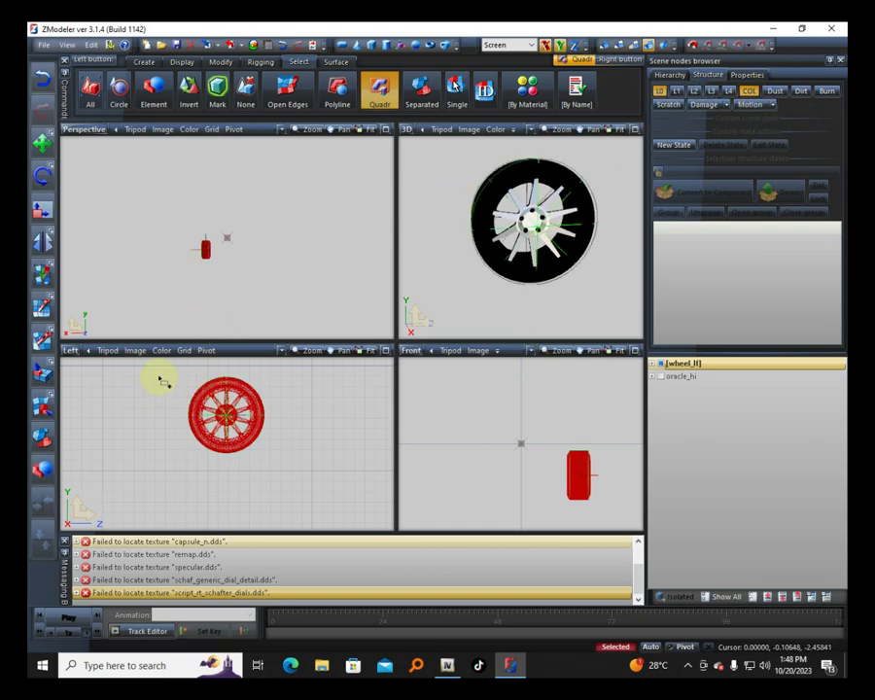
pyautogui.moveTo(165, 371); pyautogui.dragTo(309, 498)
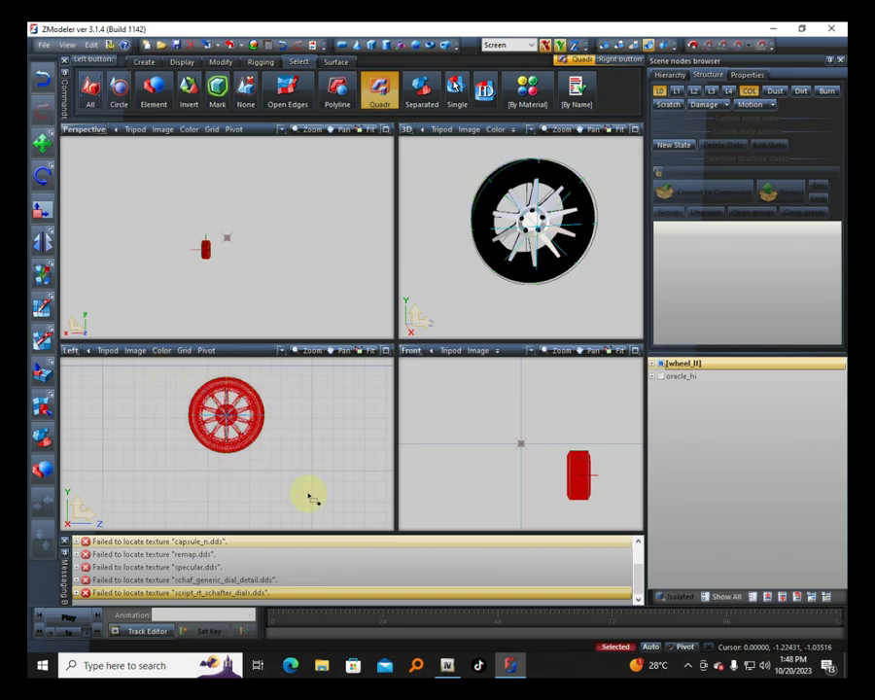
pyautogui.click(752, 93)
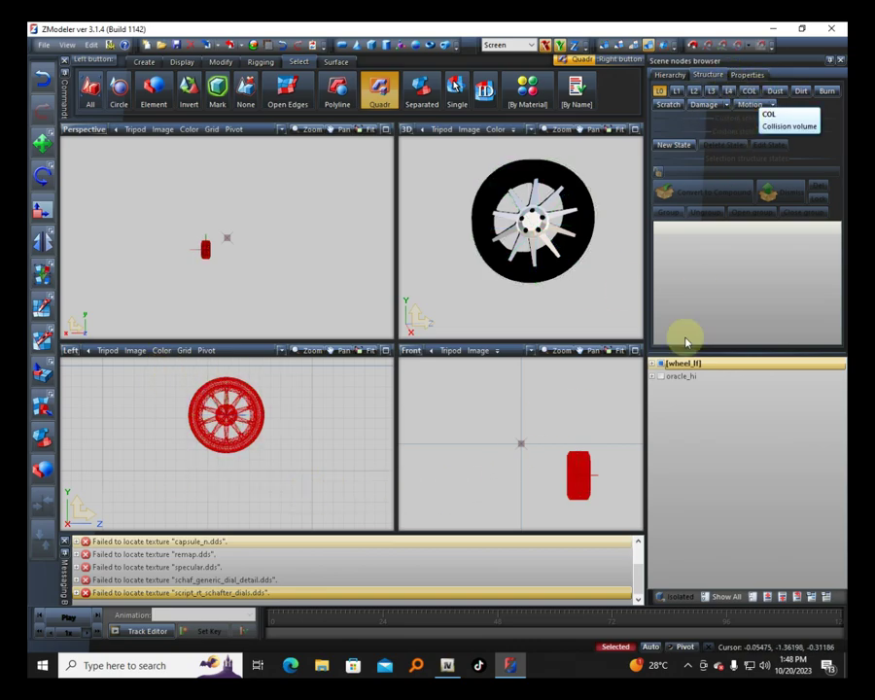
# Step: Expand the oracle_hi chassis and move its wheel_lf node to the top level of the hierarchy
pyautogui.click(665, 390)
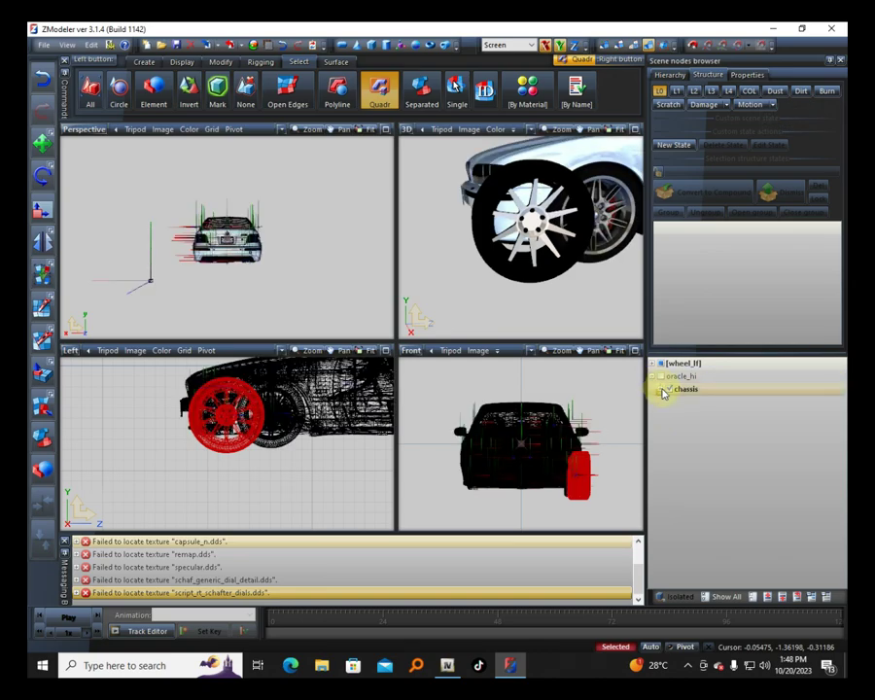
pyautogui.click(661, 390)
pyautogui.click(704, 465)
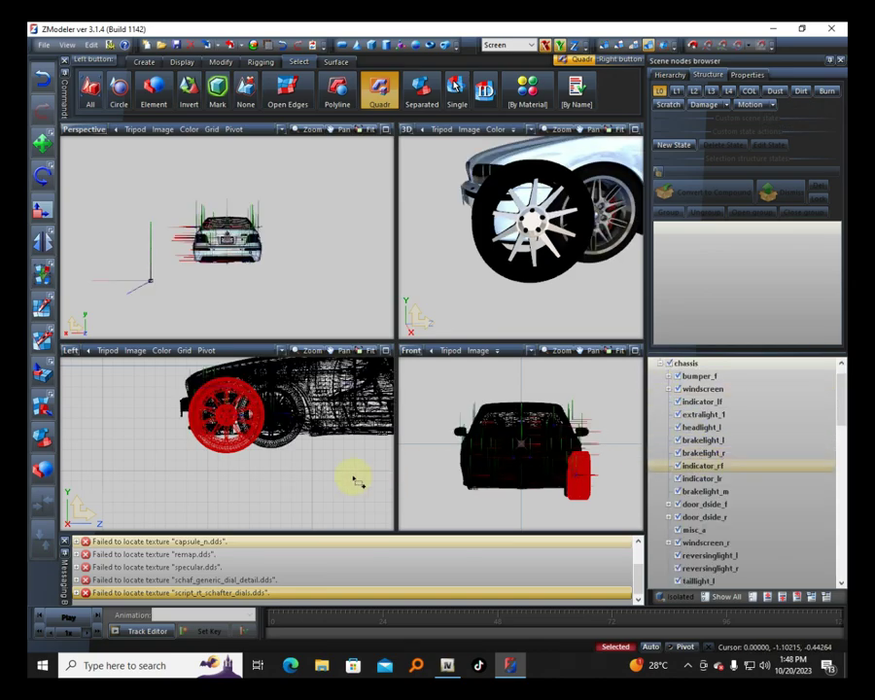
pyautogui.scroll(-10, 761, 503)
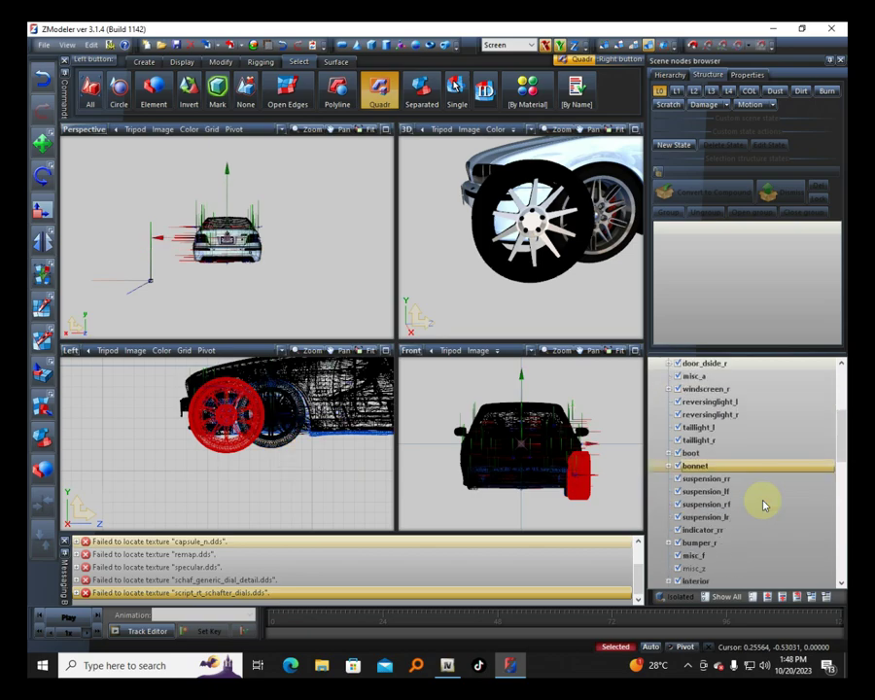
pyautogui.click(708, 518)
pyautogui.moveTo(708, 523); pyautogui.dragTo(699, 374)
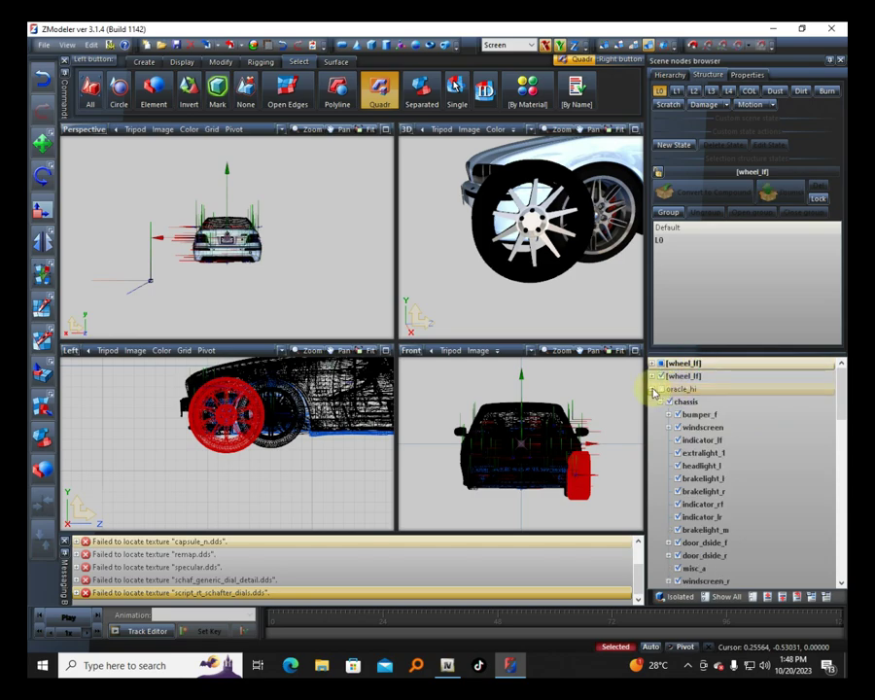
# Step: Collapse oracle_hi to leave only the two wheels showing, and check the mark2 wheel's visibility and its COL node
pyautogui.click(659, 390)
pyautogui.click(660, 364)
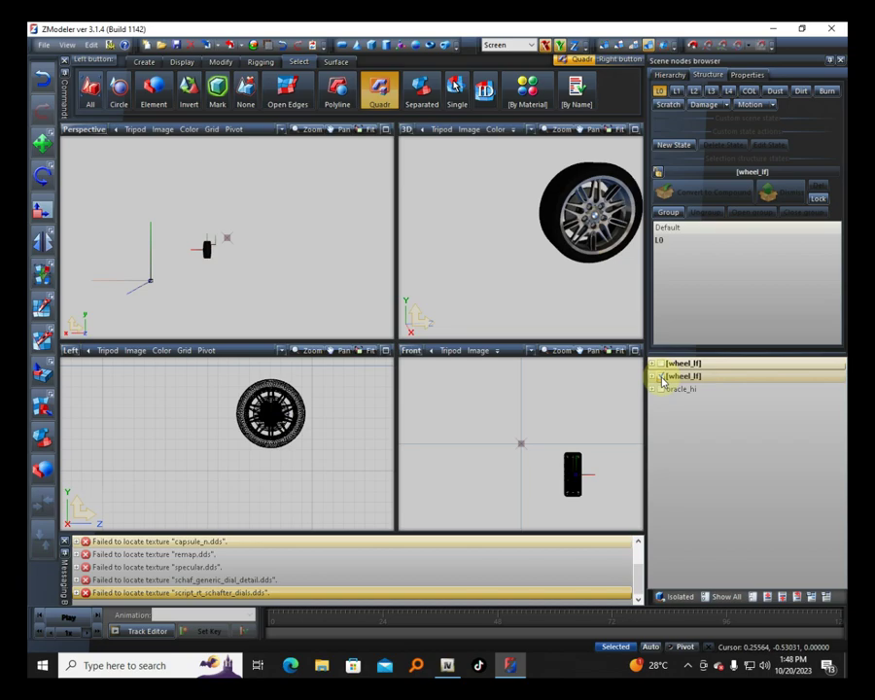
pyautogui.click(660, 364)
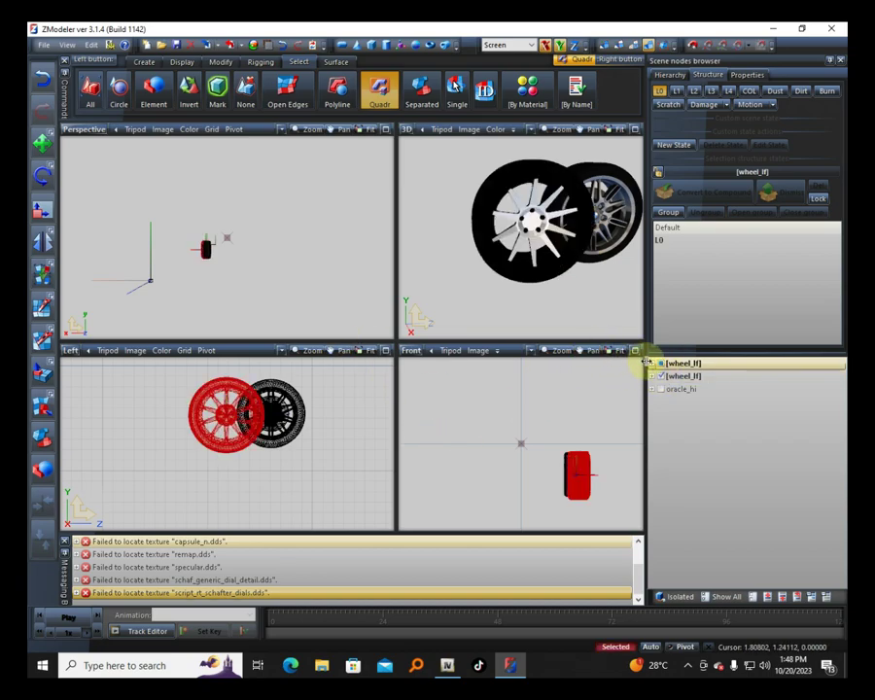
pyautogui.click(652, 363)
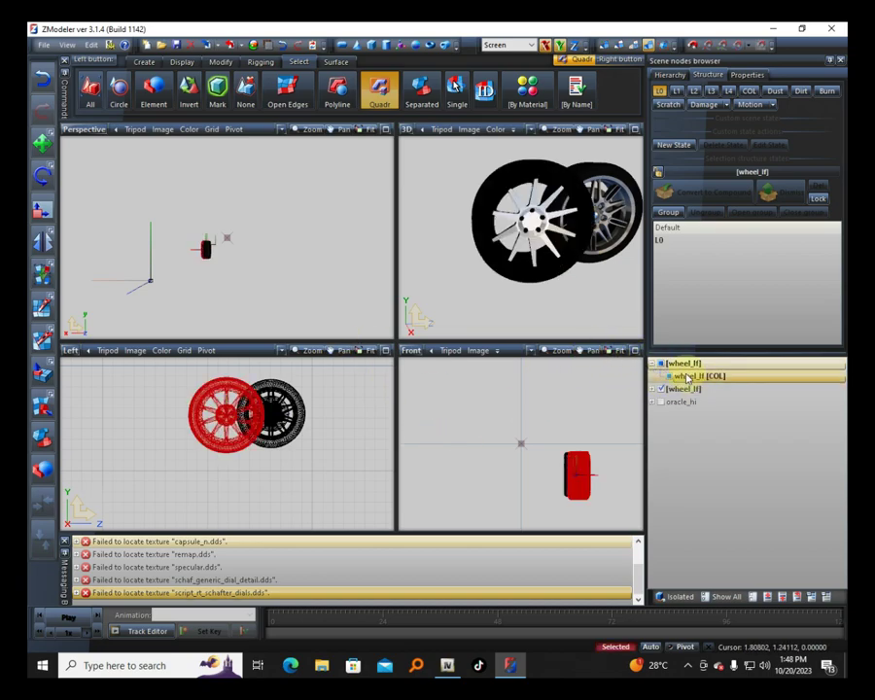
pyautogui.click(707, 377)
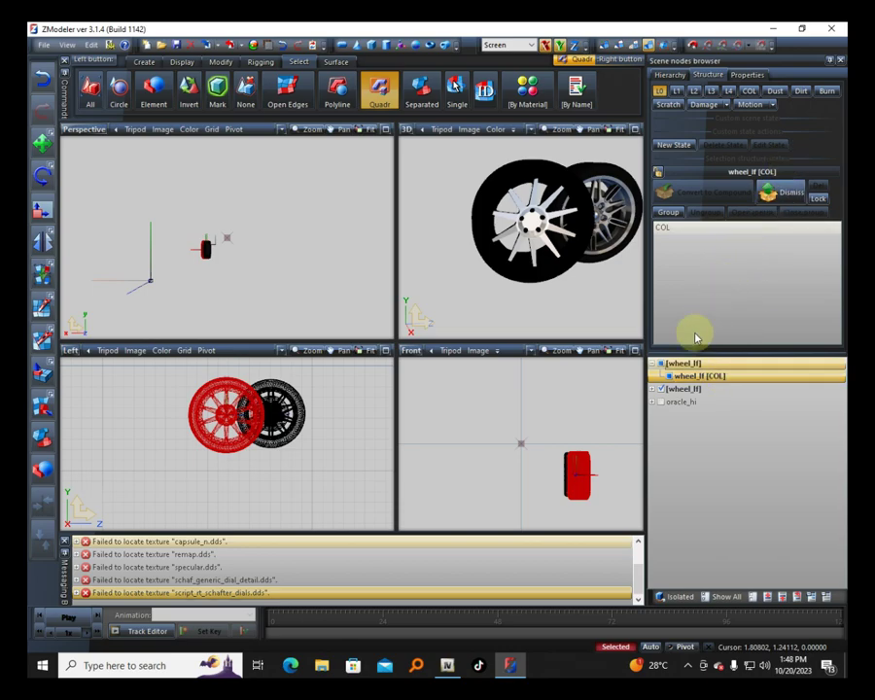
pyautogui.click(653, 364)
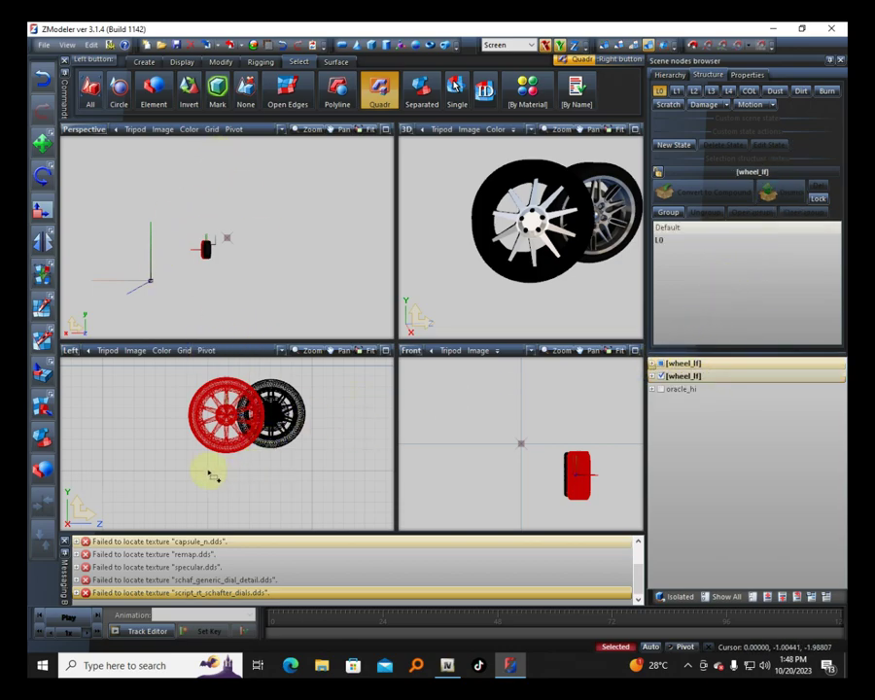
# Step: Move the selected mark2 wheel onto the BMW wheel in the maximized Left view, aligning their hub centres
pyautogui.click(42, 142)
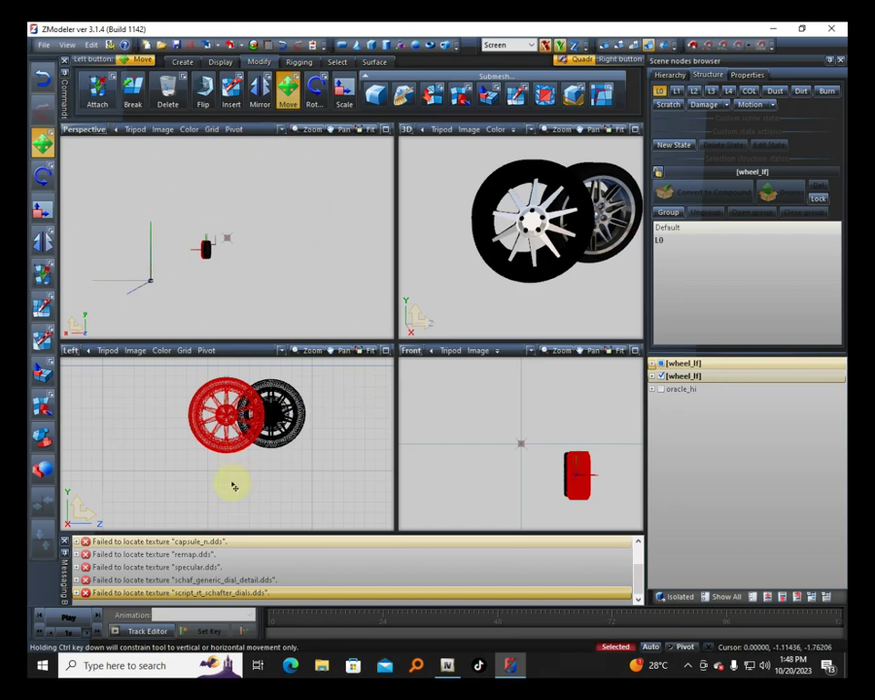
pyautogui.hotkey('alt', 'w')
pyautogui.scroll(4, 466, 322)
pyautogui.scroll(-3, 511, 328)
pyautogui.scroll(4, 427, 341)
pyautogui.click(221, 263)
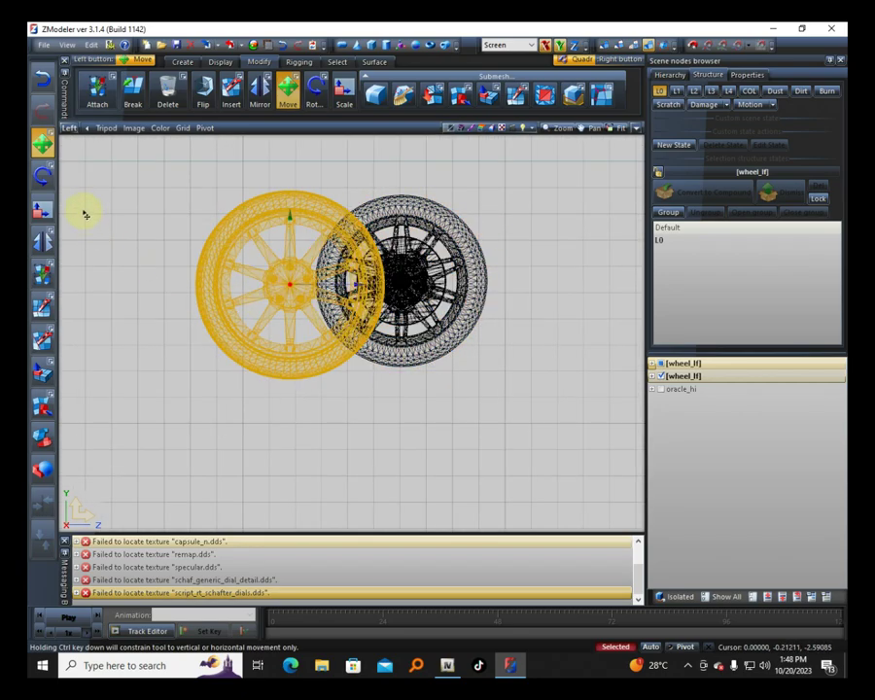
pyautogui.moveTo(285, 286); pyautogui.dragTo(399, 283)
pyautogui.scroll(4, 400, 283)
pyautogui.scroll(4, 404, 288)
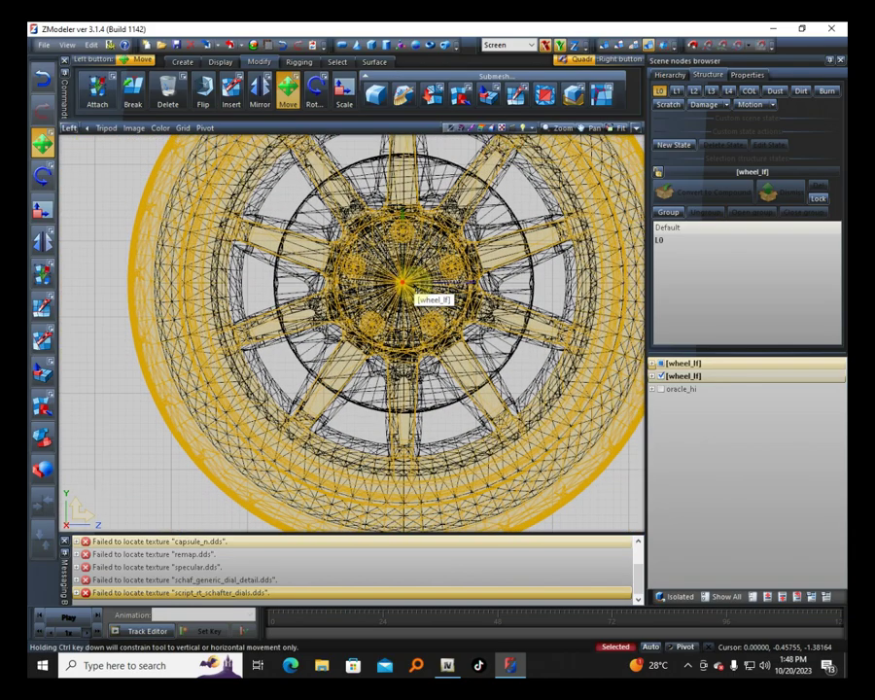
pyautogui.scroll(6, 402, 291)
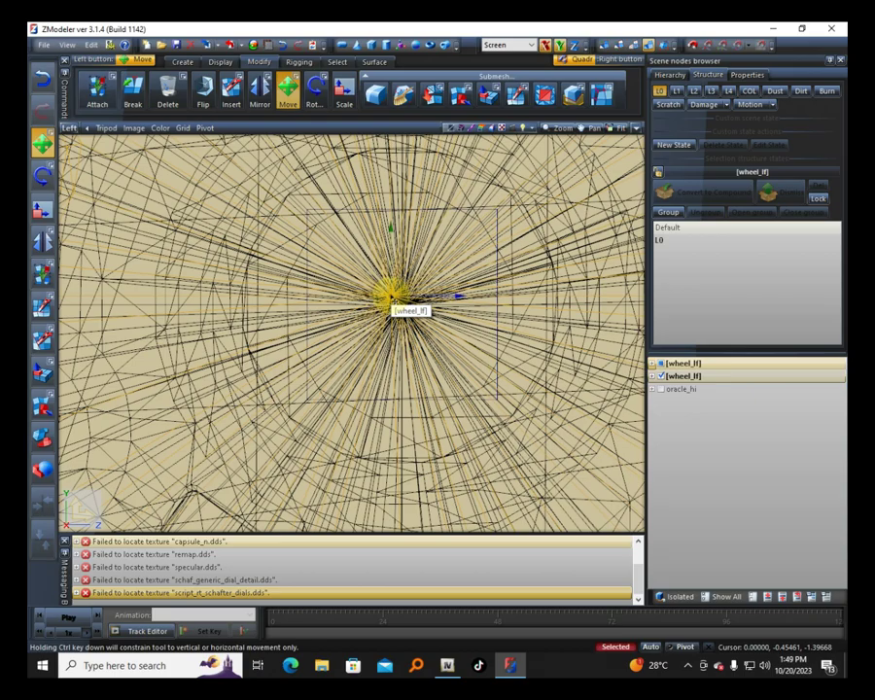
pyautogui.scroll(-8, 398, 292)
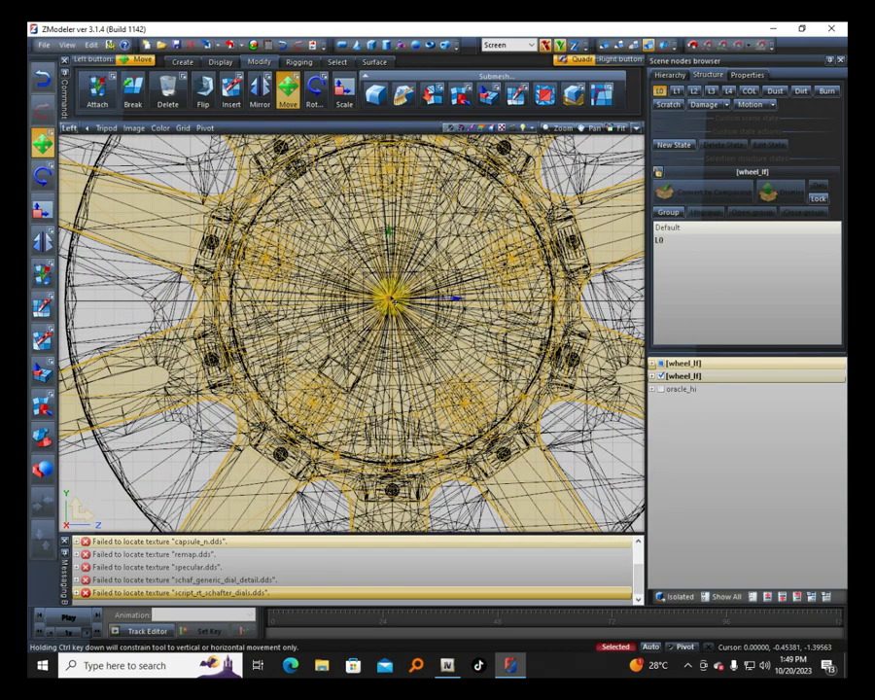
pyautogui.scroll(-6, 394, 291)
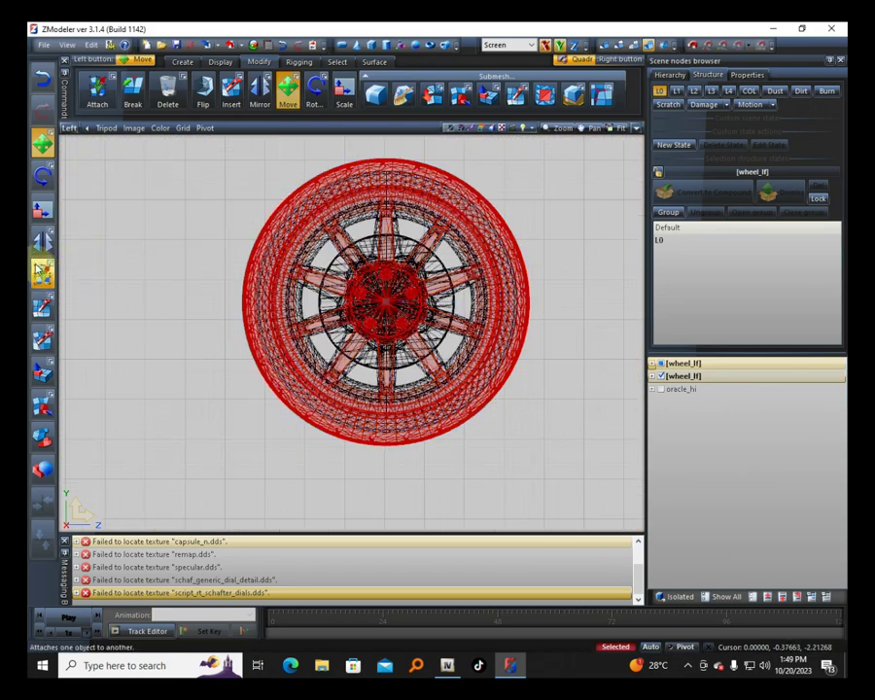
# Step: Scale the selected mark2 wheel down to the diameter of the BMW wheel in the Left view
pyautogui.click(41, 209)
pyautogui.moveTo(539, 194); pyautogui.dragTo(536, 224)
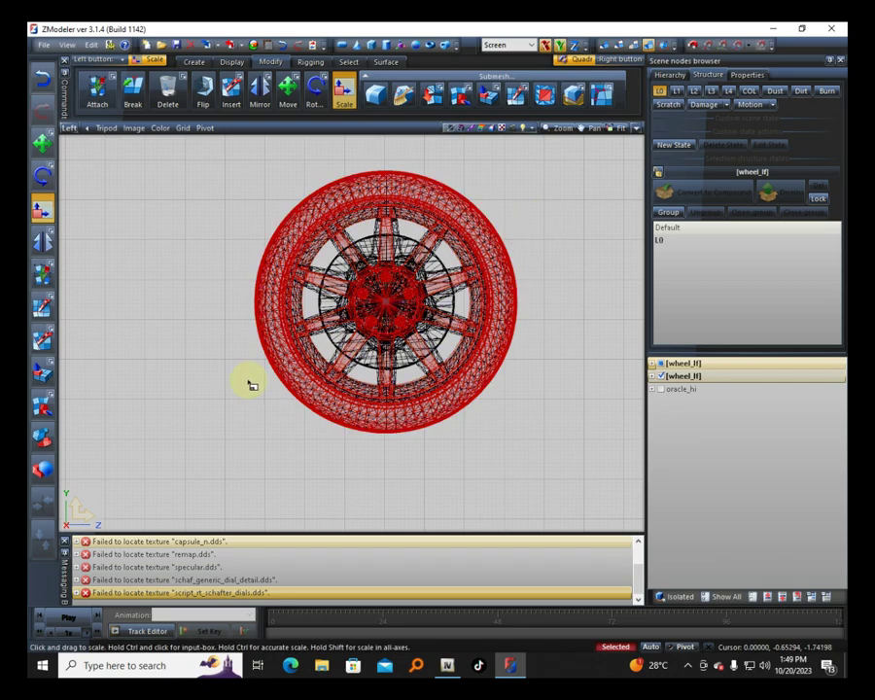
pyautogui.hotkey('alt', 'w')
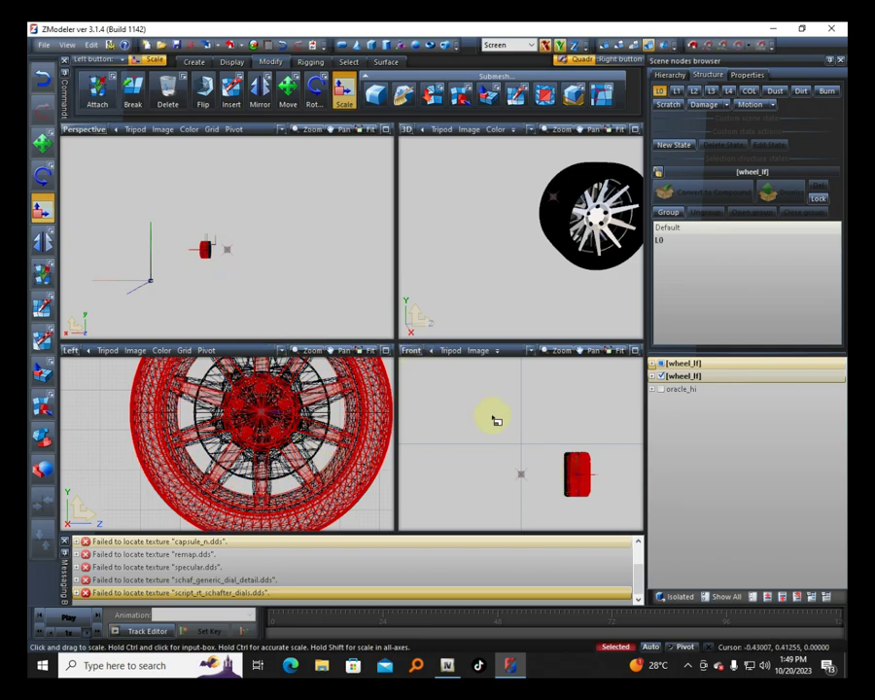
# Step: Change the Front viewport to a Top view and maximize it on the two overlapping wheels
pyautogui.click(412, 351)
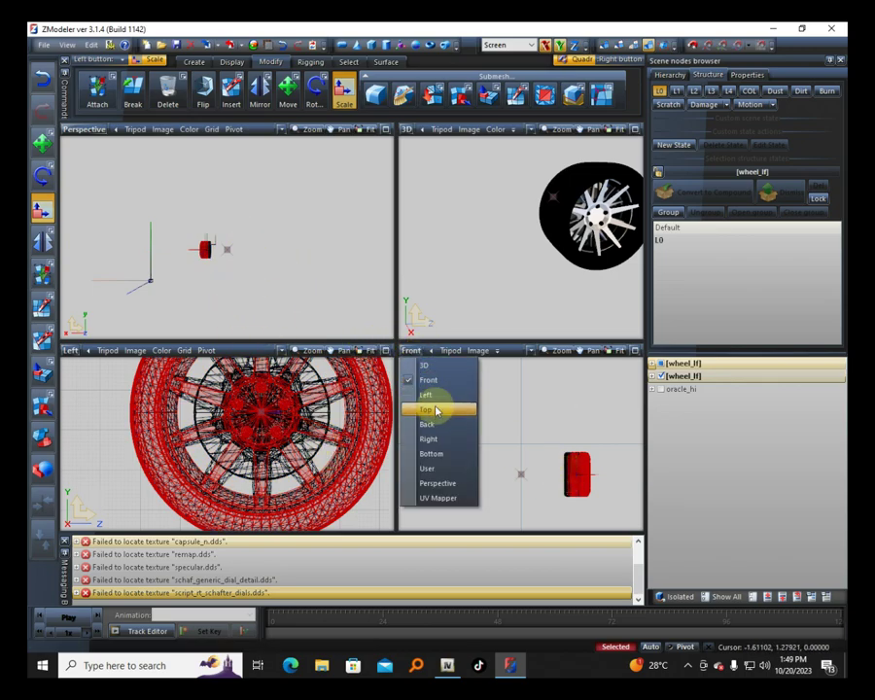
pyautogui.click(430, 409)
pyautogui.scroll(-2, 575, 407)
pyautogui.hotkey('alt', 'w')
pyautogui.scroll(6, 378, 450)
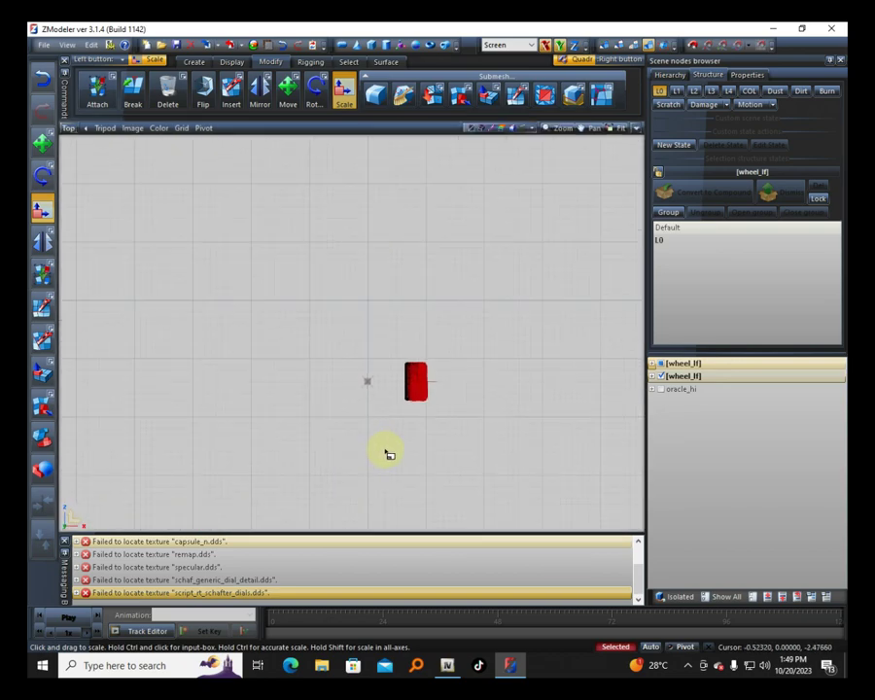
pyautogui.scroll(1, 430, 402)
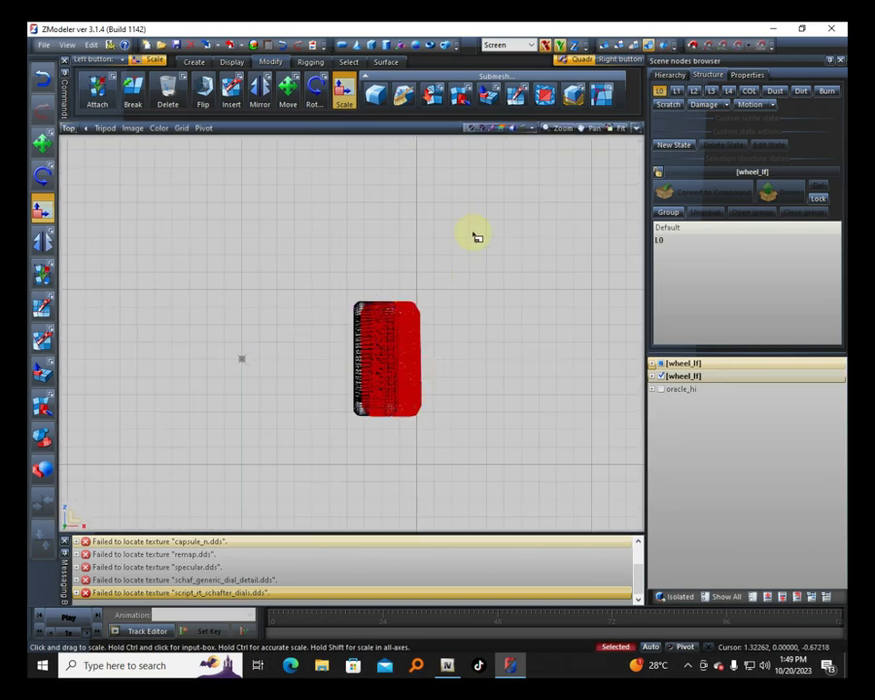
# Step: Turn off the Y axis constraint, narrow the mark2 wheel along X, and move it sideways over the BMW wheel
pyautogui.click(562, 47)
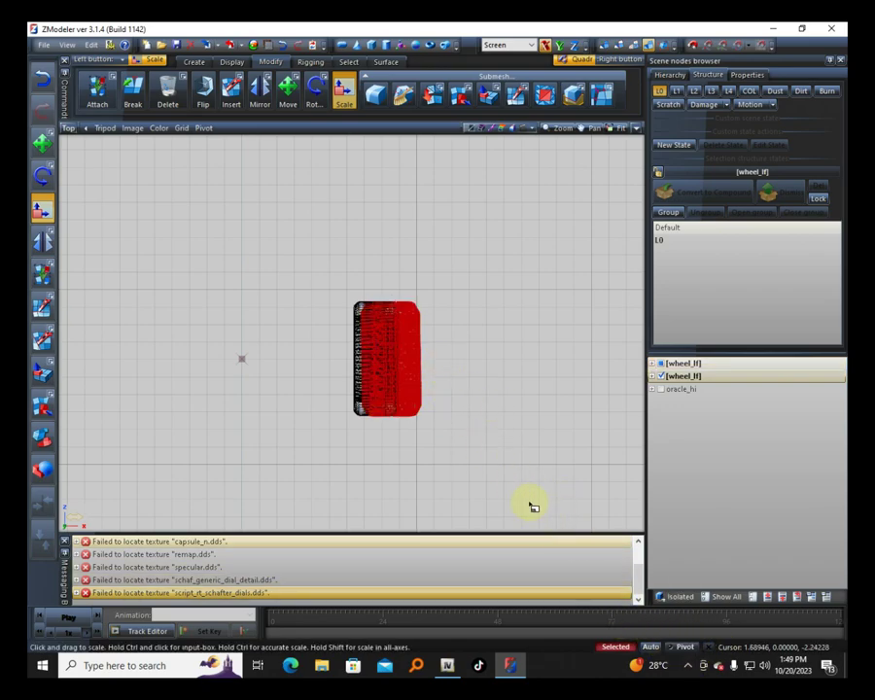
pyautogui.moveTo(447, 295); pyautogui.dragTo(447, 296)
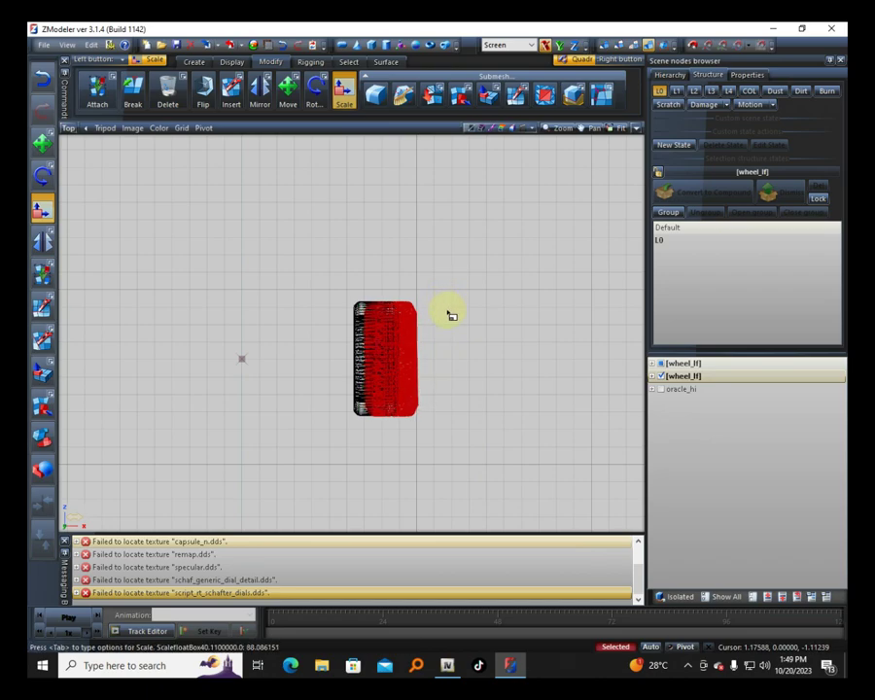
pyautogui.click(42, 146)
pyautogui.moveTo(411, 381)
pyautogui.mouseDown()
pyautogui.moveTo(396, 377)
pyautogui.moveTo(395, 394)
pyautogui.mouseUp()
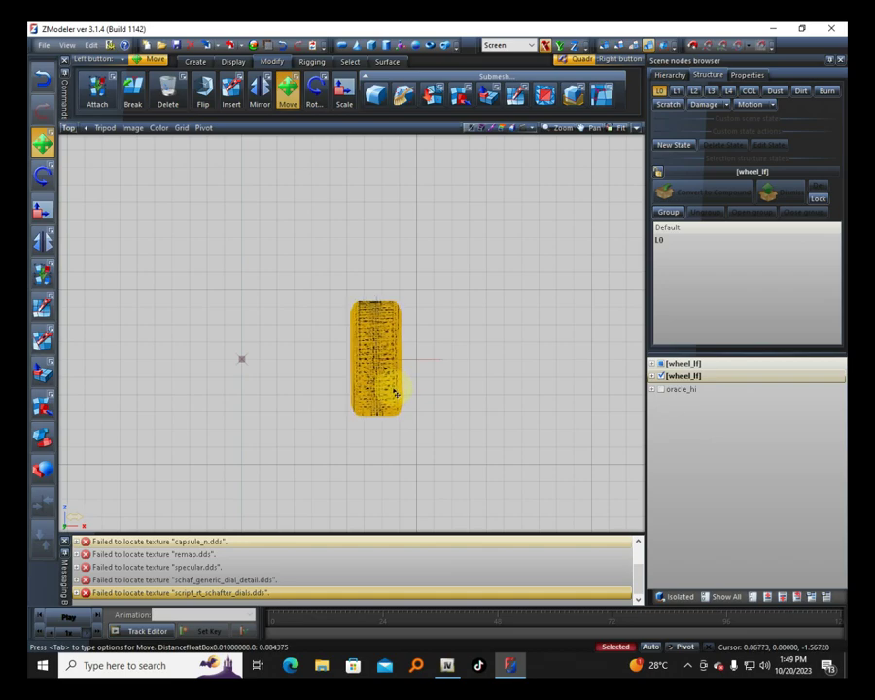
# Step: Fine-tune the mark2 wheel's width along X and nudge it sideways to line up with the BMW tyre's edges
pyautogui.click(42, 209)
pyautogui.click(424, 332)
pyautogui.moveTo(426, 334); pyautogui.dragTo(426, 338)
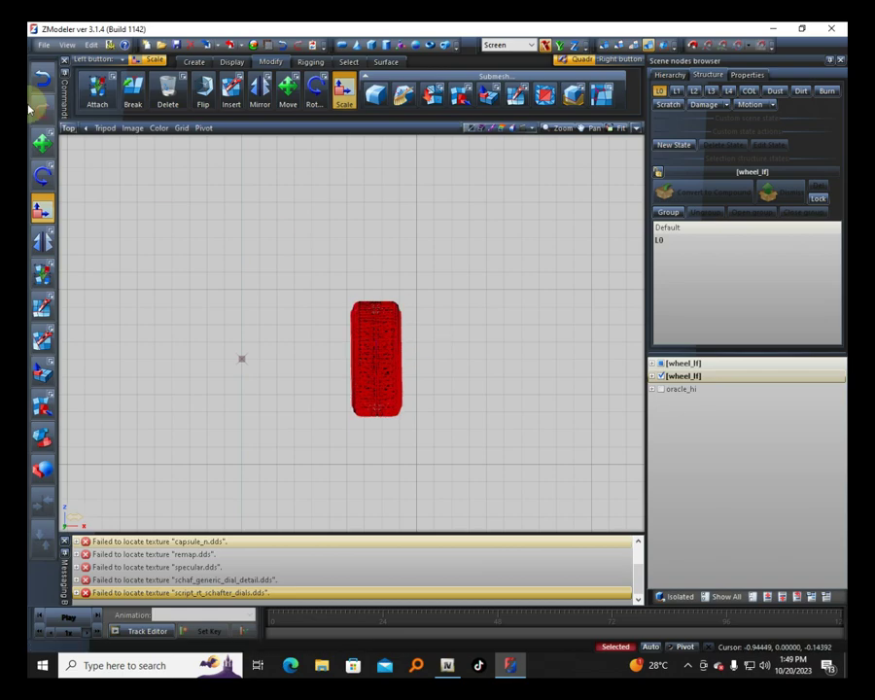
pyautogui.click(42, 143)
pyautogui.click(389, 374)
pyautogui.moveTo(376, 384); pyautogui.dragTo(377, 383)
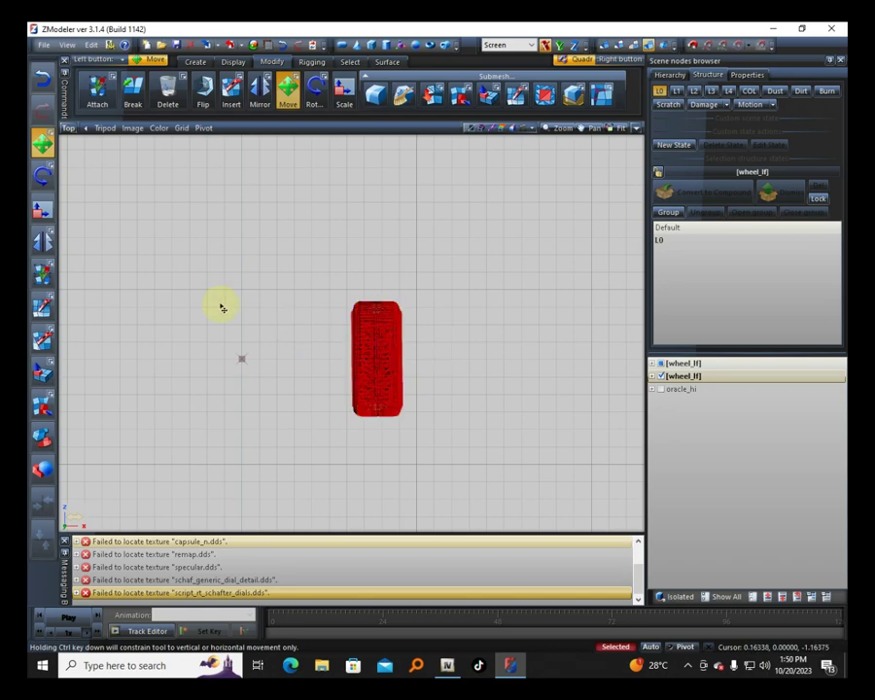
# Step: Narrow the mark2 wheel slightly once more and shift it sideways until it coincides with the BMW wheel
pyautogui.click(48, 210)
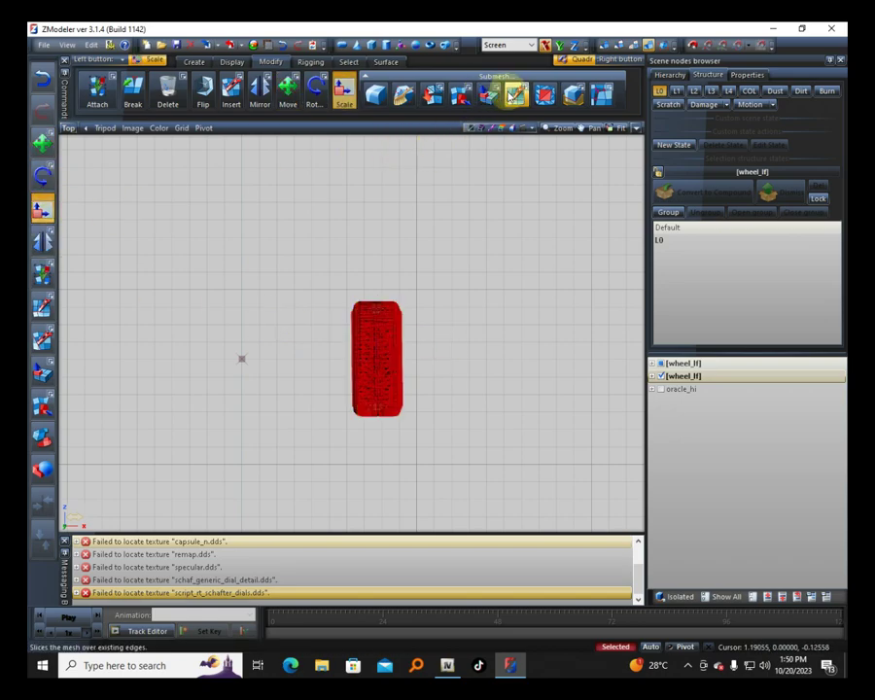
pyautogui.moveTo(433, 320); pyautogui.dragTo(435, 322)
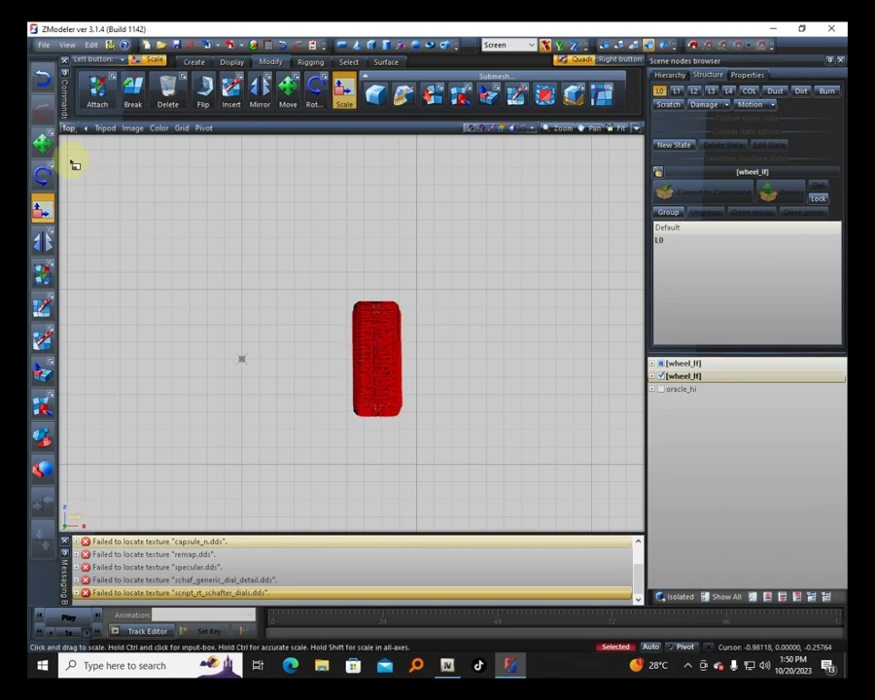
pyautogui.click(41, 144)
pyautogui.moveTo(397, 378)
pyautogui.mouseDown()
pyautogui.moveTo(400, 371)
pyautogui.moveTo(395, 384)
pyautogui.mouseUp()
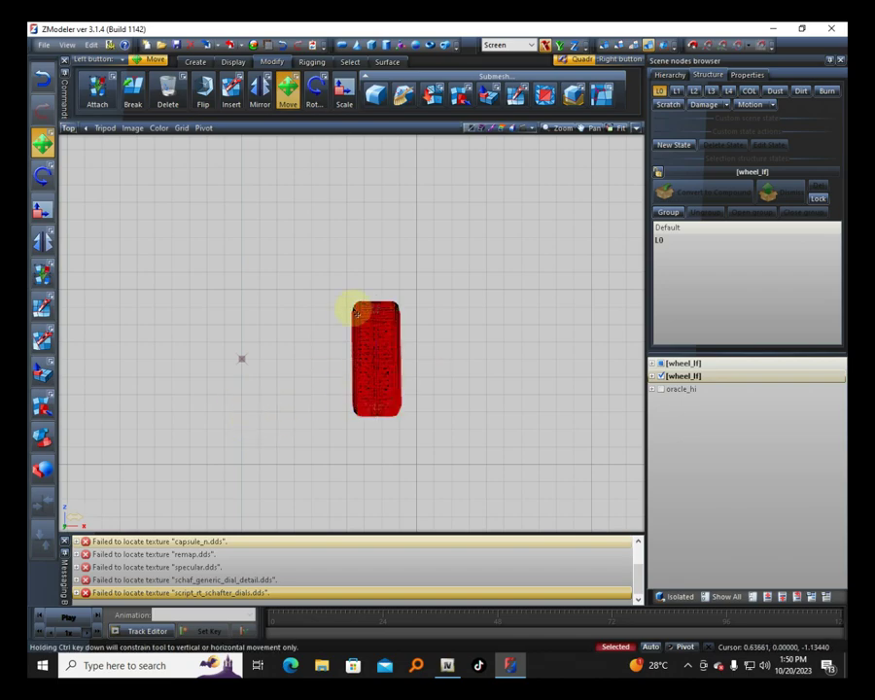
# Step: Deselect the mark2 wheel with a box around both wheels, and inspect their overlap in the 3D view
pyautogui.moveTo(285, 244); pyautogui.dragTo(498, 484)
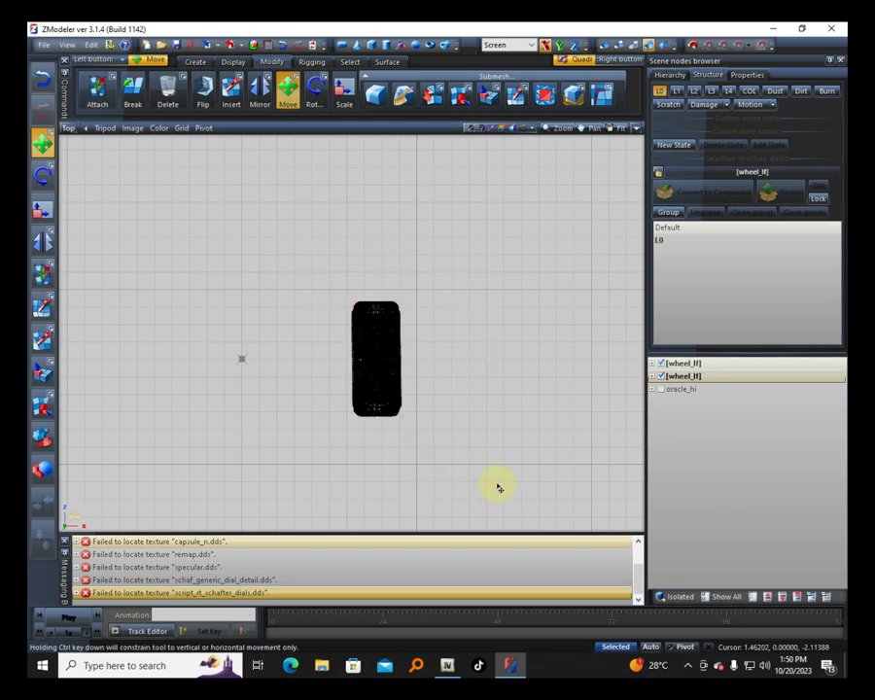
pyautogui.rightClick(585, 406)
pyautogui.moveTo(575, 243); pyautogui.dragTo(518, 222, button='middle')
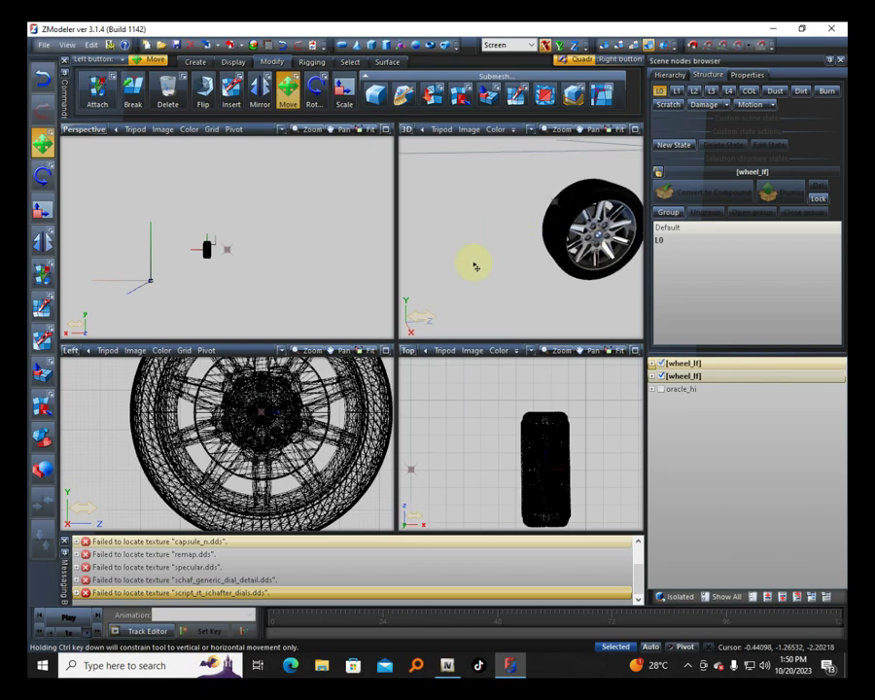
pyautogui.hotkey('alt', 'w')
pyautogui.moveTo(481, 290); pyautogui.dragTo(457, 292, button='middle')
pyautogui.scroll(3, 425, 316)
pyautogui.scroll(-3, 416, 244)
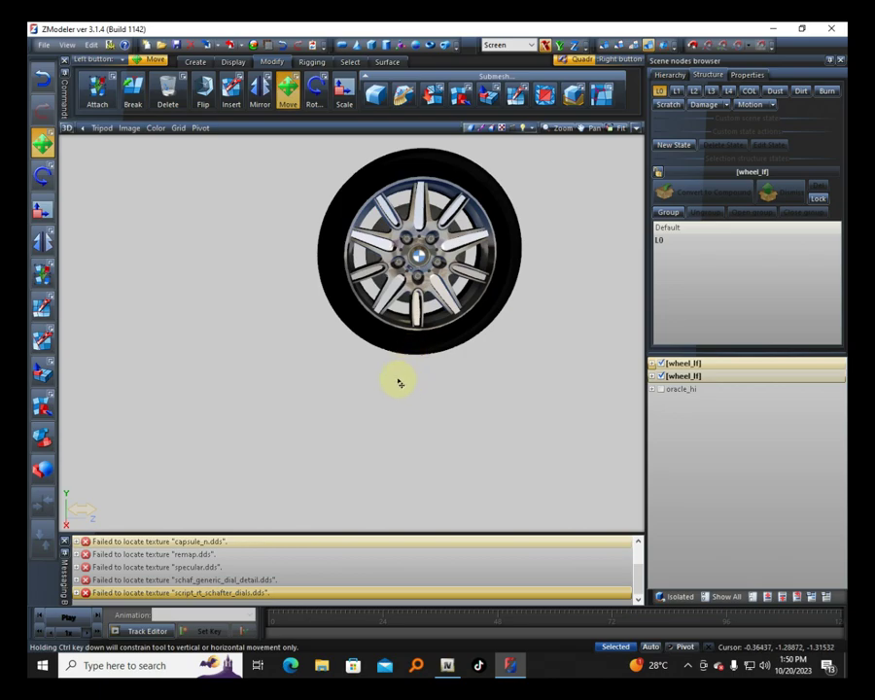
pyautogui.hotkey('alt', 'w')
pyautogui.moveTo(567, 218)
pyautogui.mouseDown(button='middle')
pyautogui.moveTo(563, 231)
pyautogui.moveTo(549, 228)
pyautogui.moveTo(582, 221)
pyautogui.mouseUp(button='middle')
# Step: Delete the BMW's original wheel_lf node, the lower of the two wheel_lf entries in the hierarchy
pyautogui.click(664, 377)
pyautogui.rightClick(687, 379)
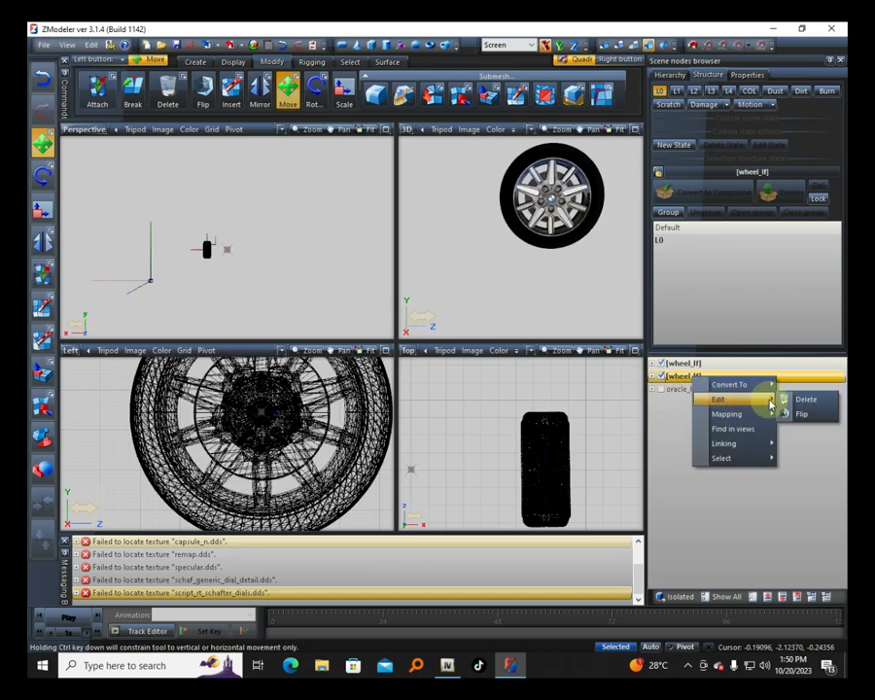
pyautogui.click(790, 400)
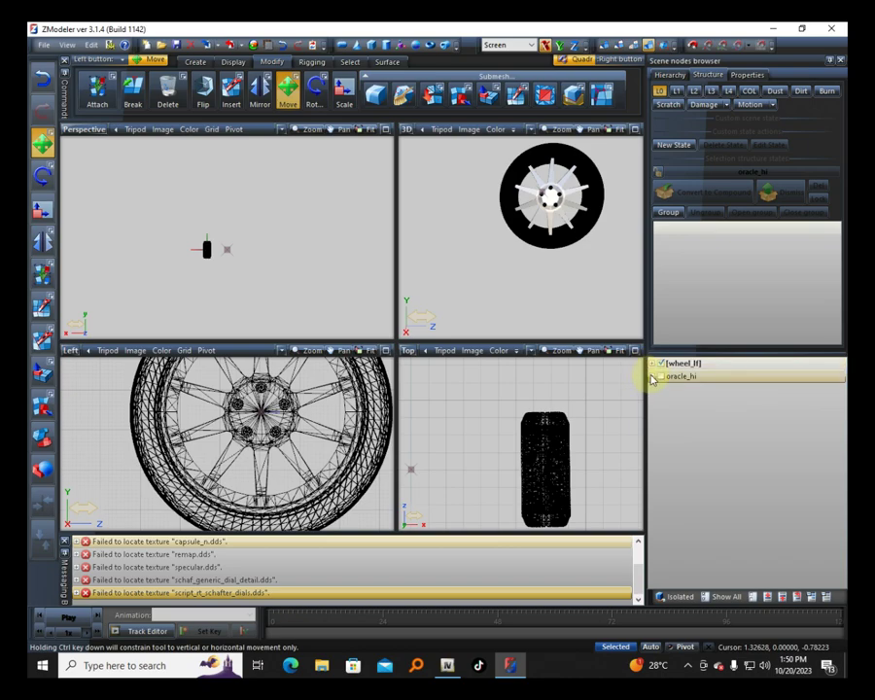
# Step: Show the oracle_hi car with its chassis expanded and inspect how the mark2 wheel sits in the front wheel arch
pyautogui.click(660, 376)
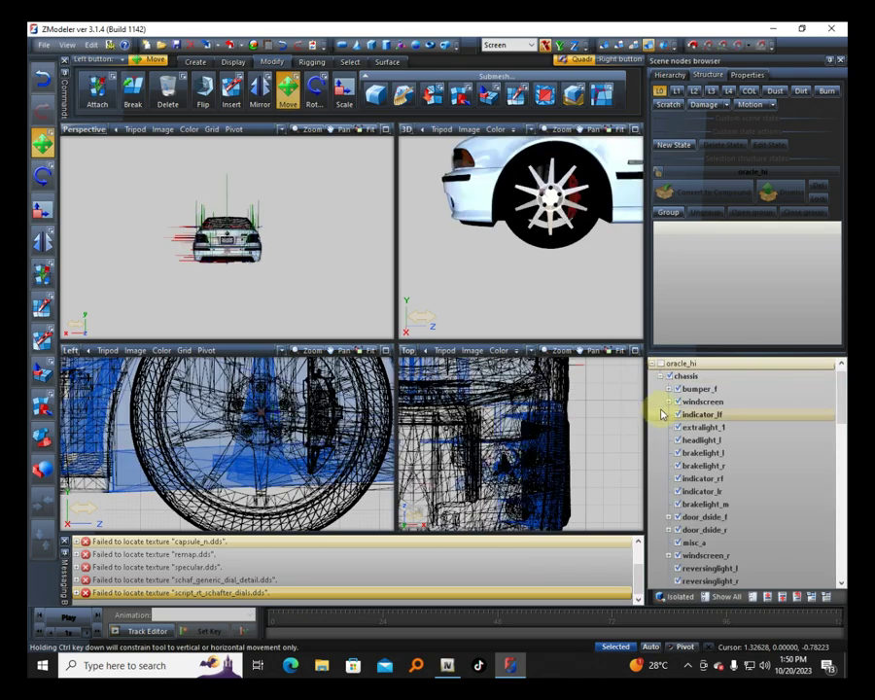
pyautogui.scroll(-4, 661, 408)
pyautogui.scroll(-4, 453, 226)
pyautogui.moveTo(455, 227); pyautogui.dragTo(516, 210, button='middle')
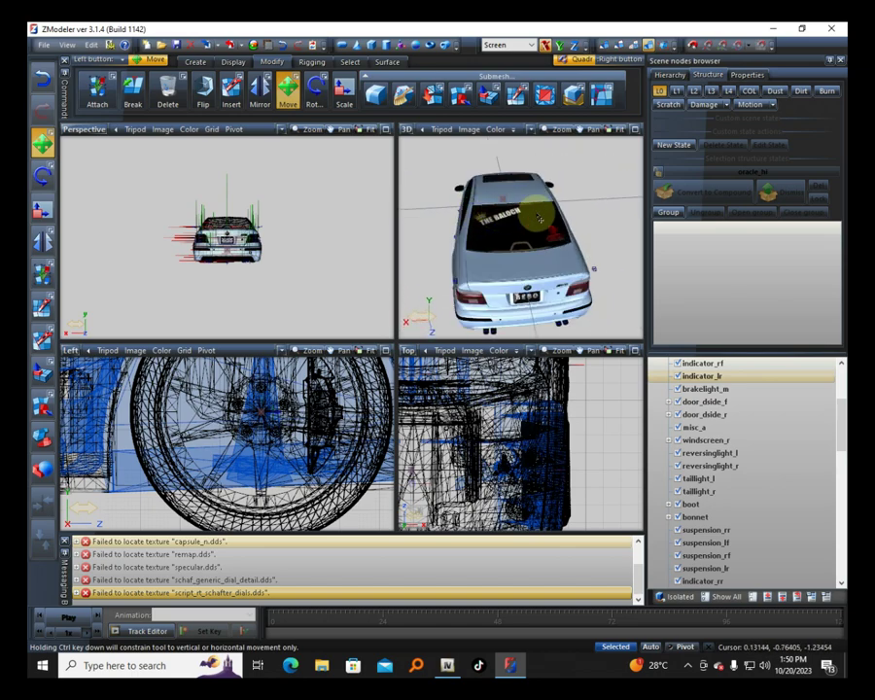
pyautogui.scroll(5, 503, 215)
pyautogui.moveTo(517, 276); pyautogui.dragTo(523, 191, button='middle')
pyautogui.scroll(3, 588, 251)
pyautogui.scroll(4, 722, 399)
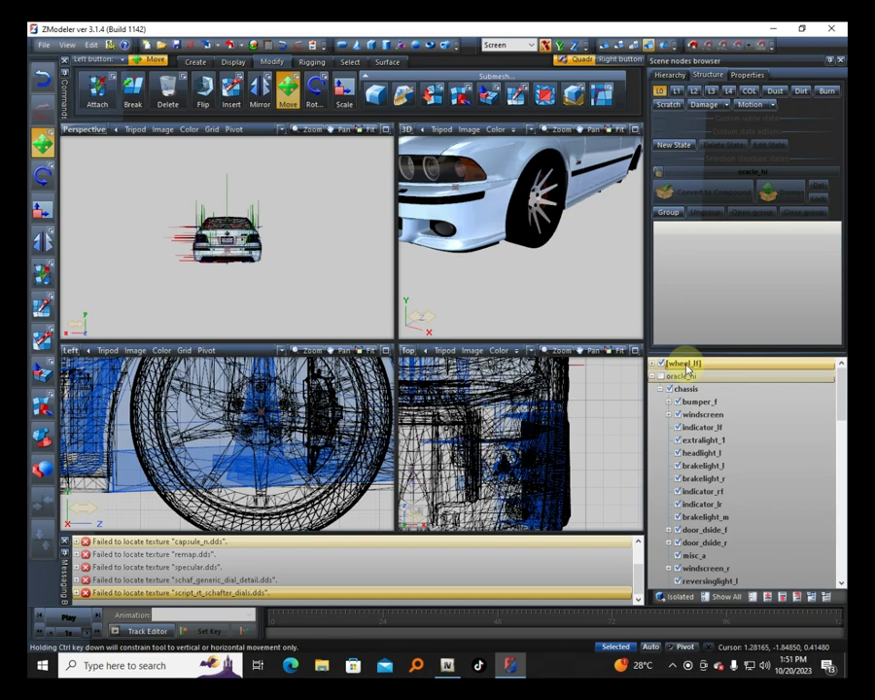
# Step: Move the mark2 wheel_lf node into the oracle_hi chassis, next to wheel_rf
pyautogui.click(686, 365)
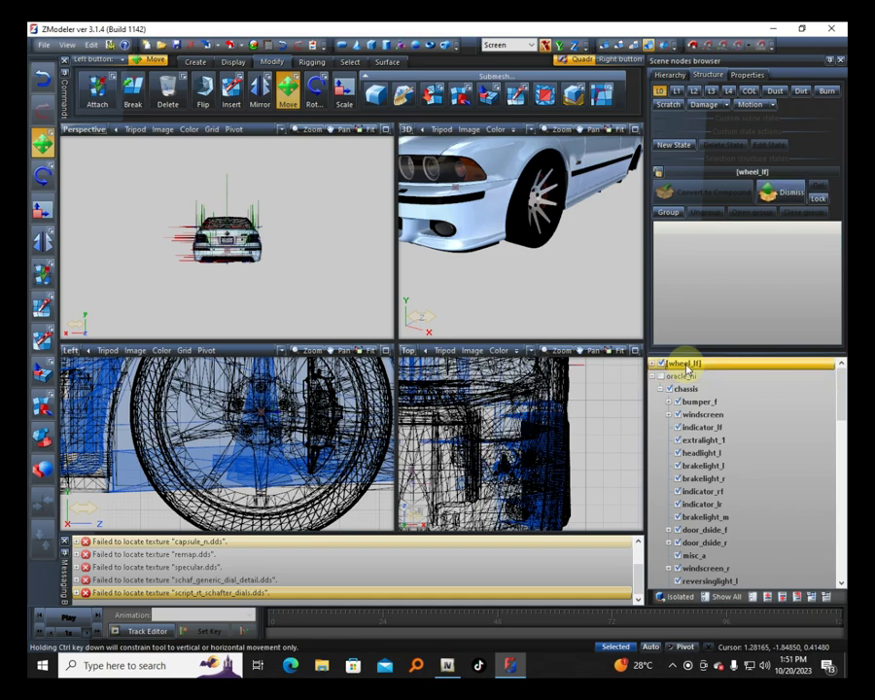
pyautogui.moveTo(693, 364); pyautogui.dragTo(711, 502)
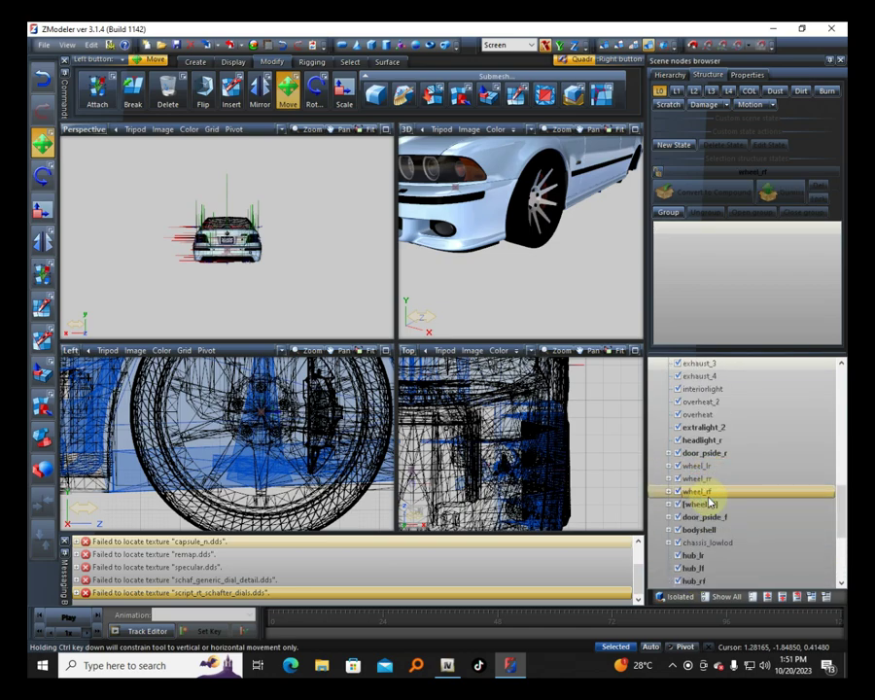
pyautogui.scroll(-5, 504, 175)
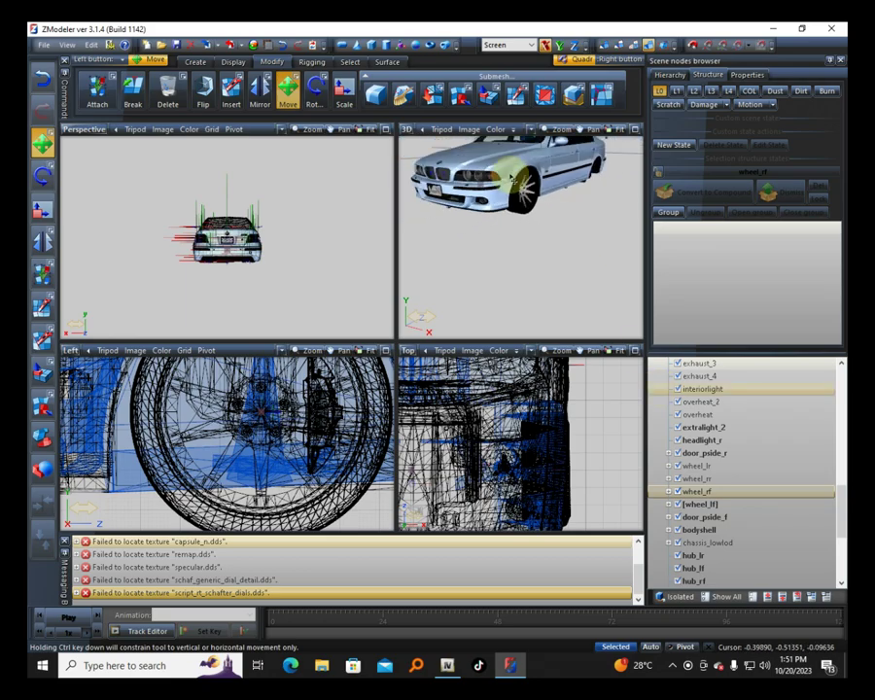
pyautogui.scroll(-3, 509, 416)
pyautogui.scroll(-2, 508, 443)
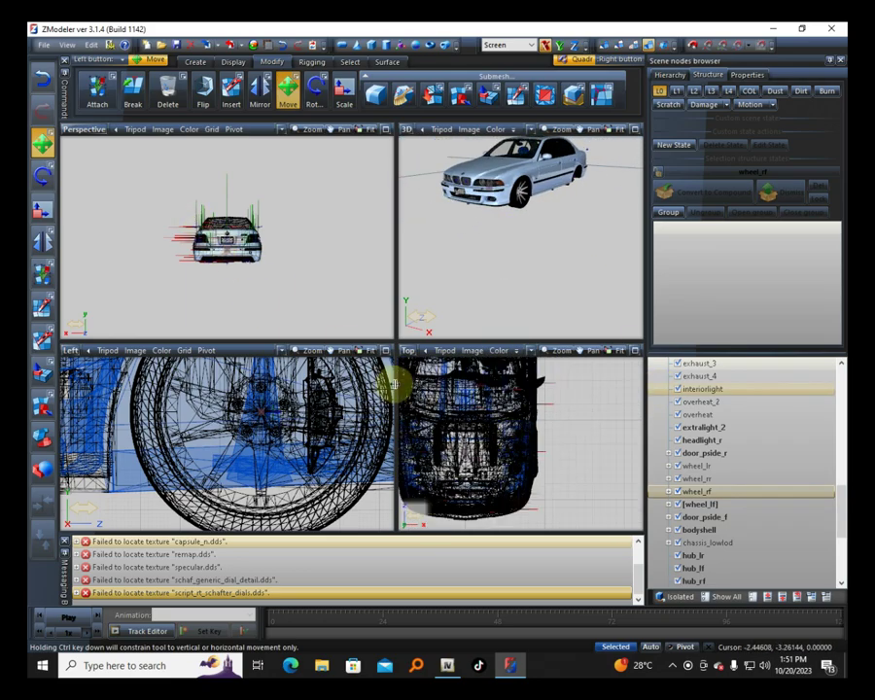
# Step: Enable the oracle_hi root node and collapse its hierarchy
pyautogui.click(624, 438)
pyautogui.scroll(15, 680, 402)
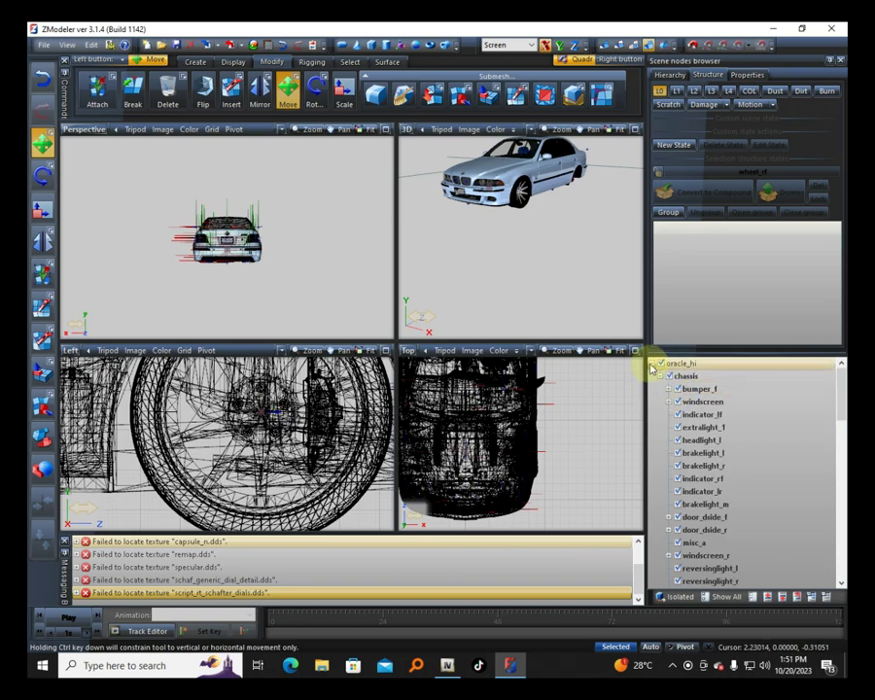
pyautogui.click(651, 364)
pyautogui.scroll(3, 457, 189)
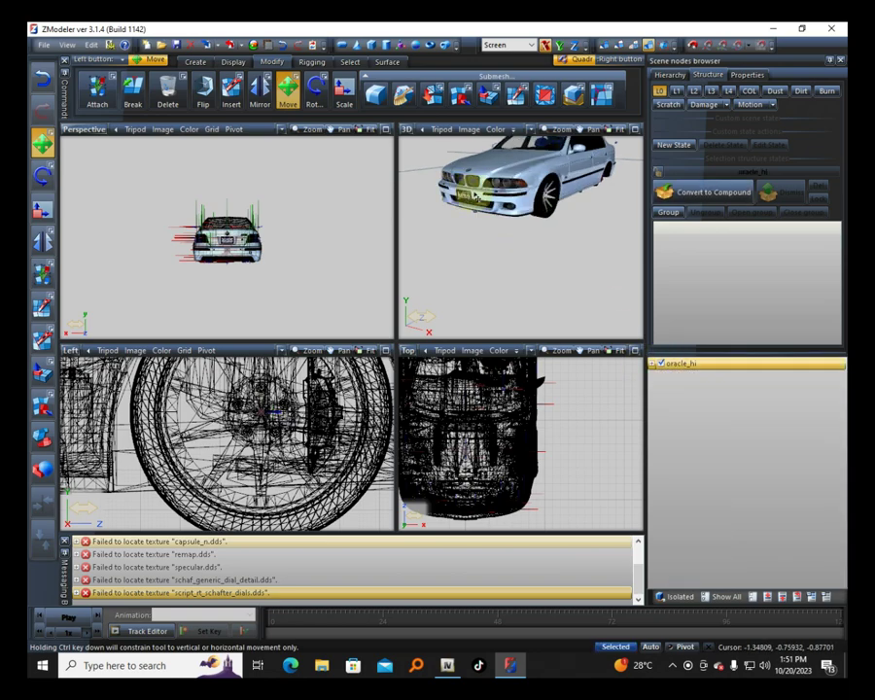
# Step: Export the model to the Desktop as oracle_hi in GTA Rage model format, replacing the existing oracle_hi.yft
pyautogui.doubleClick(720, 365)
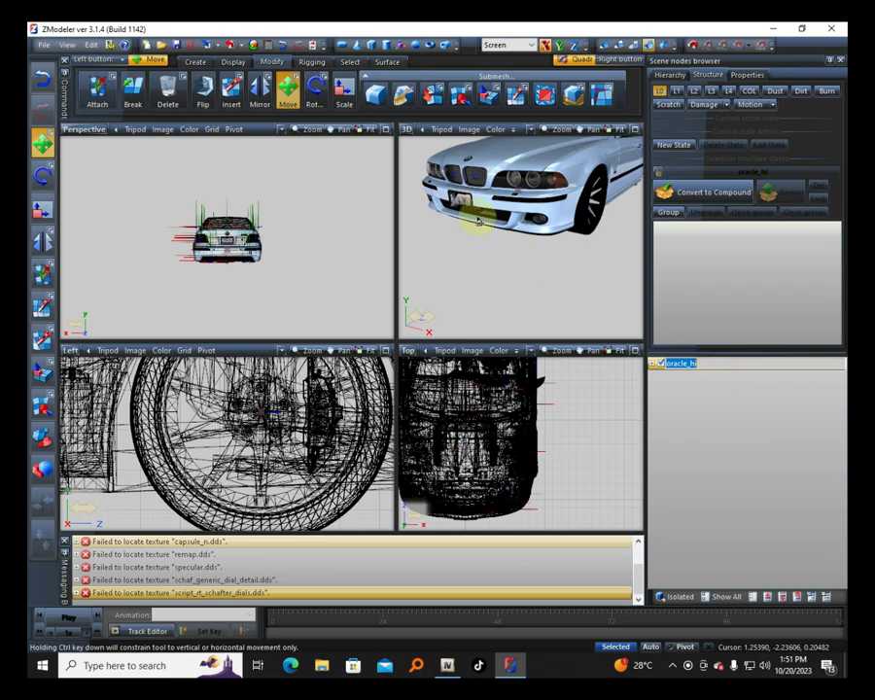
pyautogui.click(231, 44)
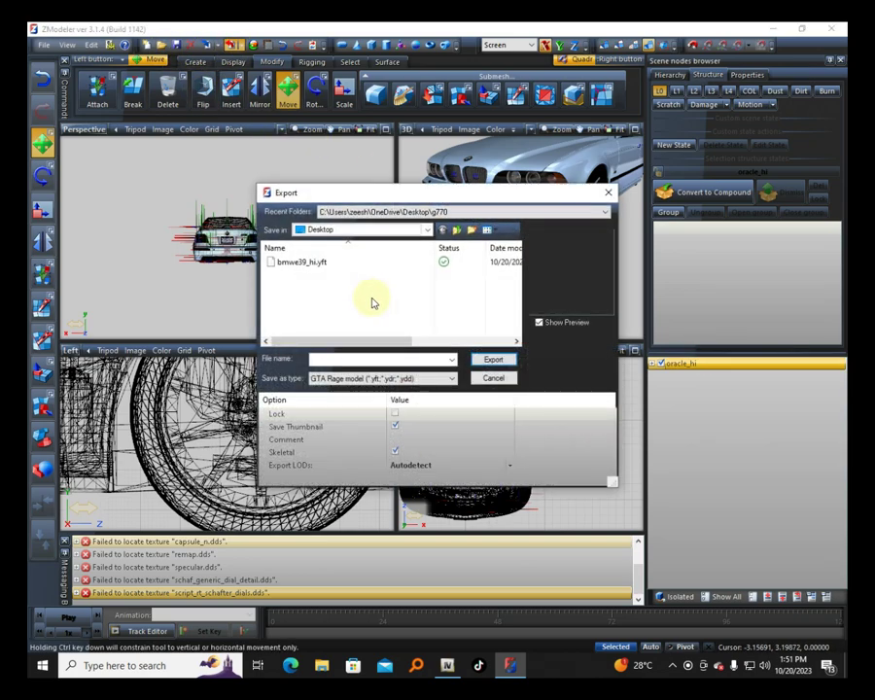
pyautogui.click(358, 361)
pyautogui.write('oracle_hi')
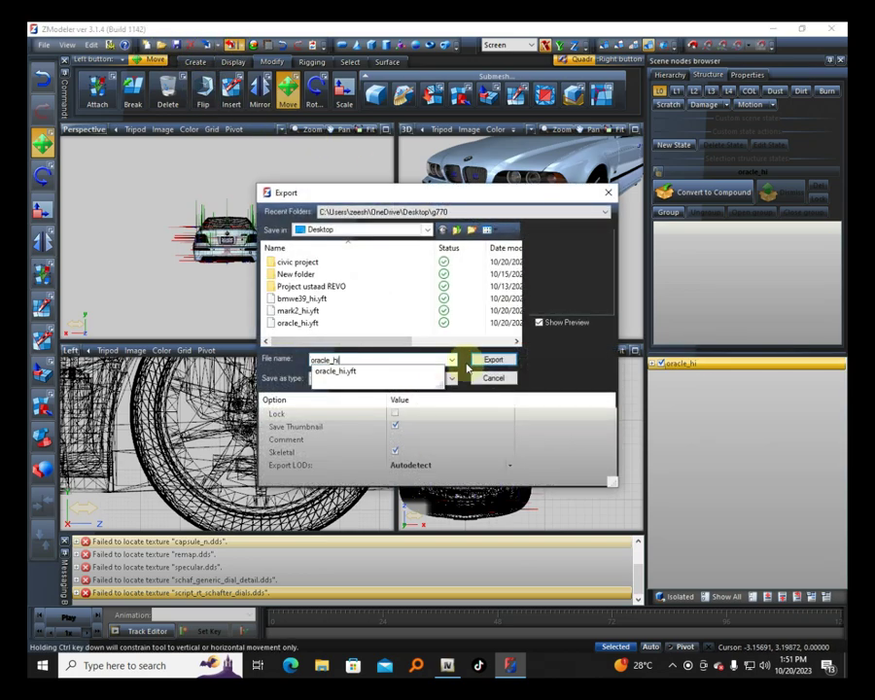
pyautogui.click(493, 358)
pyautogui.click(495, 347)
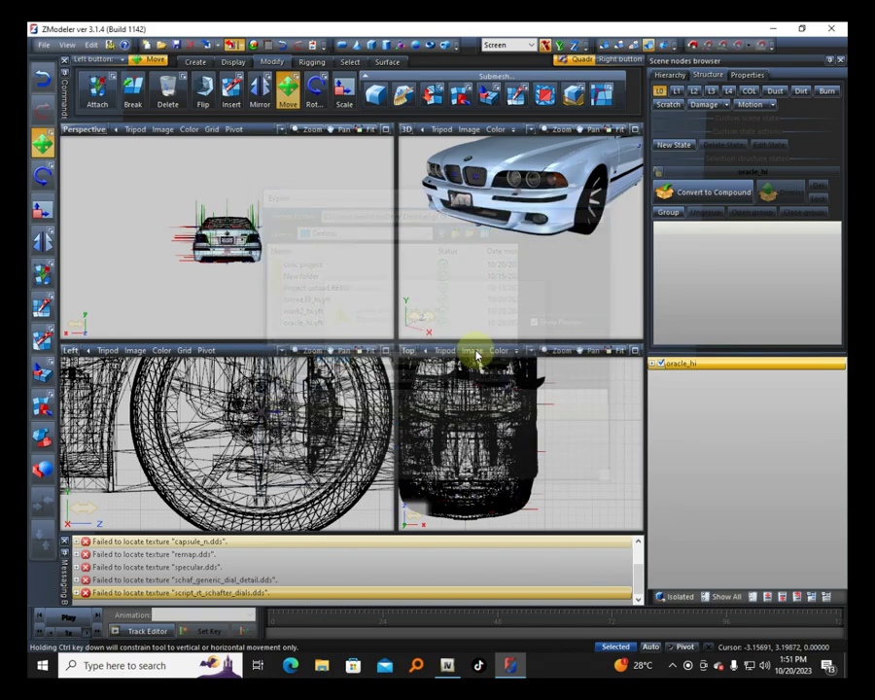
# Step: Switch to OpenIV and open the GTA V folder mods > update > x64 > dlcpacks
pyautogui.moveTo(448, 665)
pyautogui.click(447, 598)
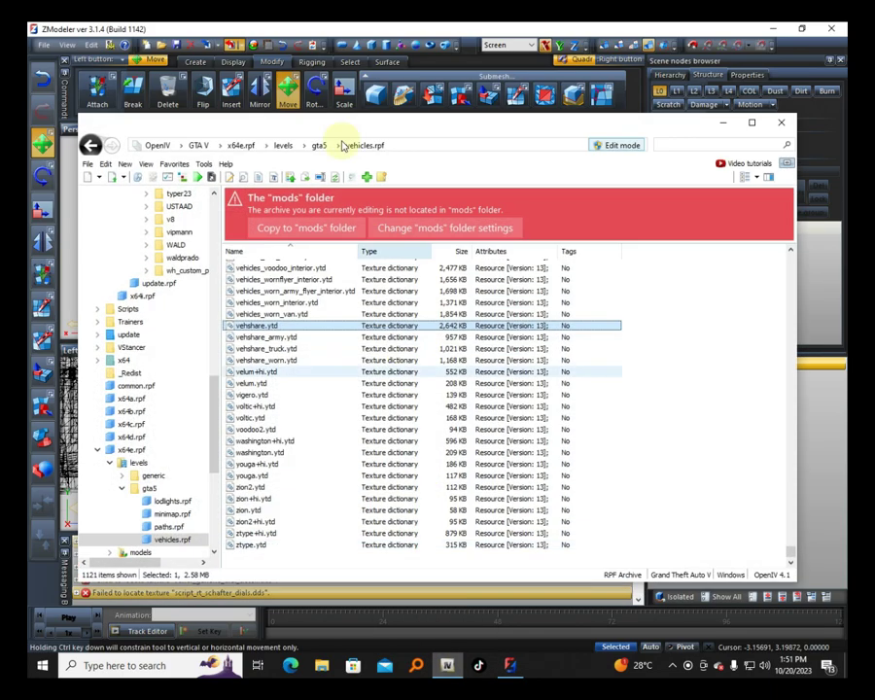
pyautogui.click(200, 144)
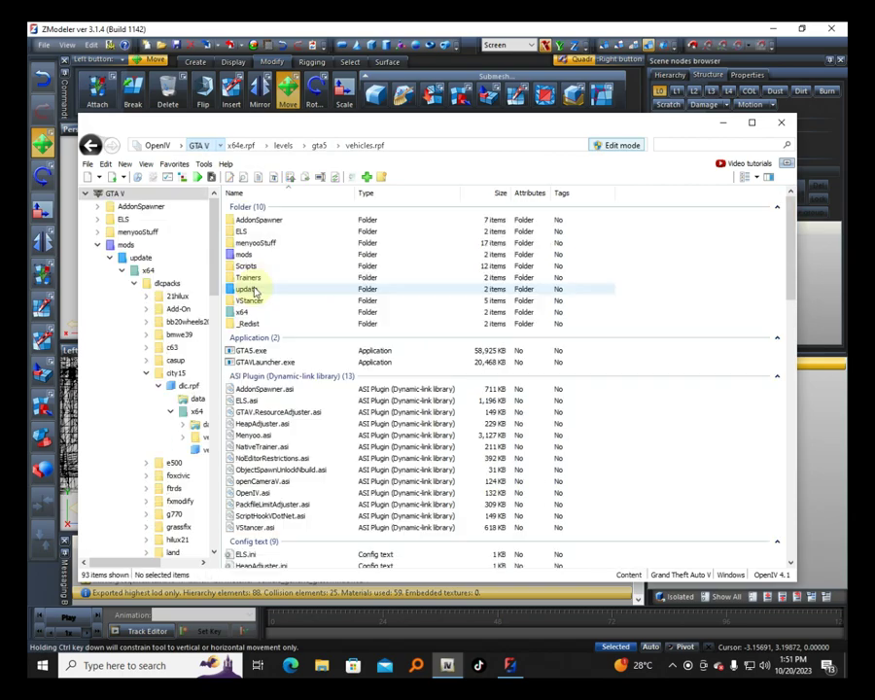
pyautogui.doubleClick(273, 253)
pyautogui.doubleClick(265, 219)
pyautogui.doubleClick(266, 222)
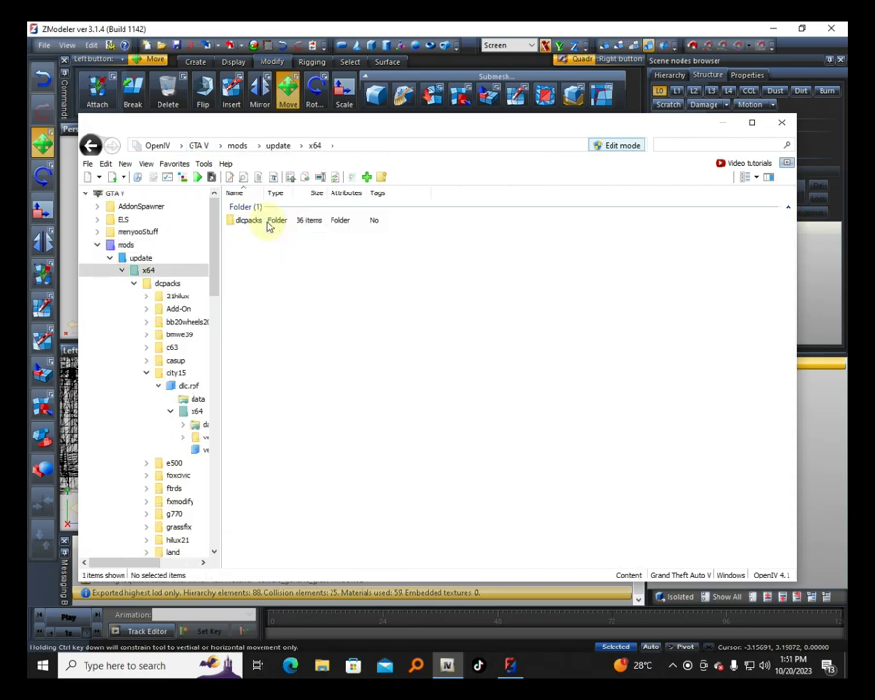
pyautogui.doubleClick(269, 220)
pyautogui.scroll(-3, 283, 327)
pyautogui.scroll(3, 293, 253)
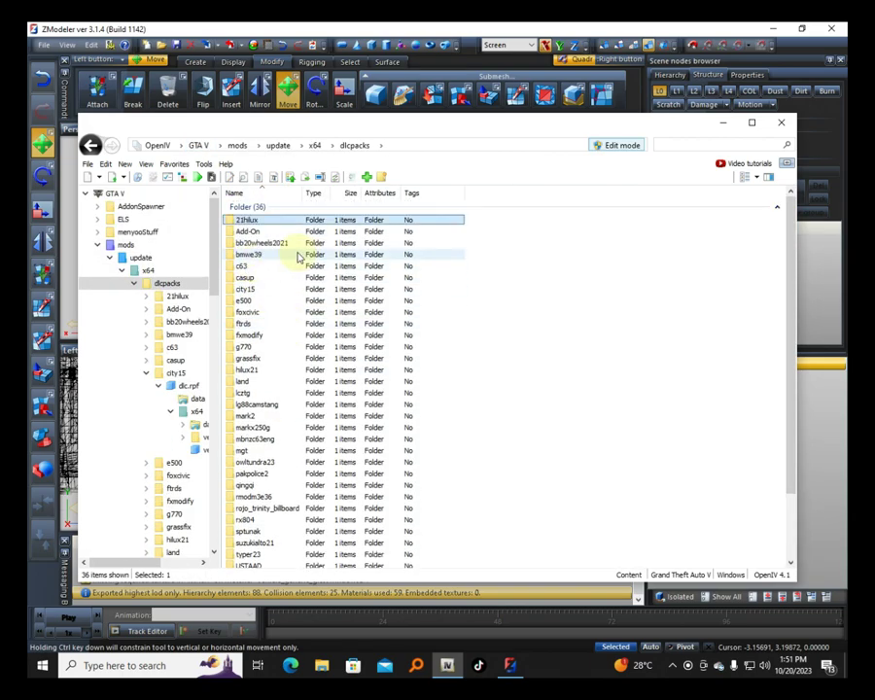
# Step: Open the bmwe39 mod's vehicle archive at dlc.rpf > x64 > vehicles.rpf
pyautogui.doubleClick(261, 254)
pyautogui.doubleClick(251, 220)
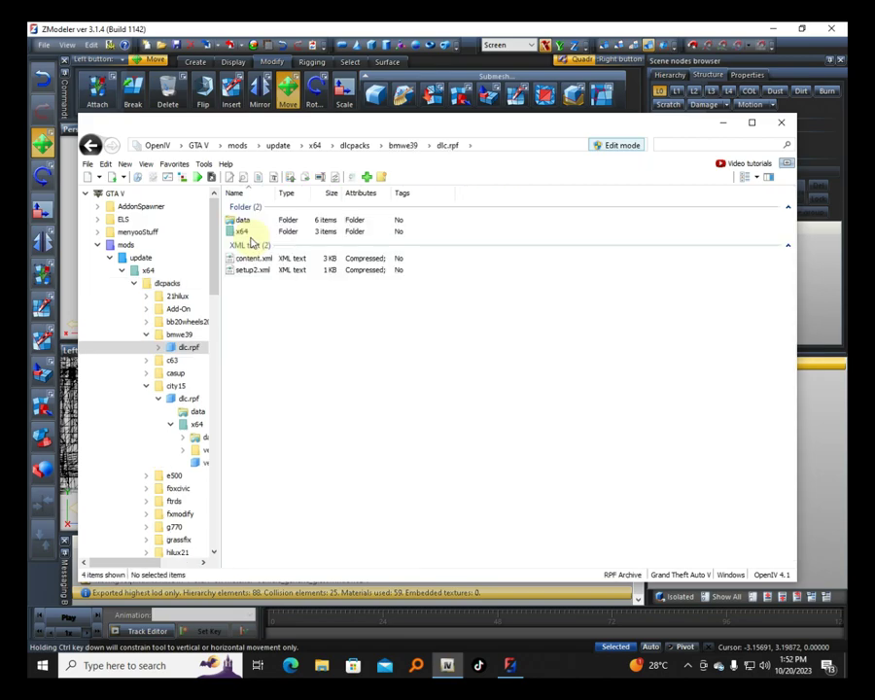
pyautogui.doubleClick(254, 232)
pyautogui.doubleClick(254, 257)
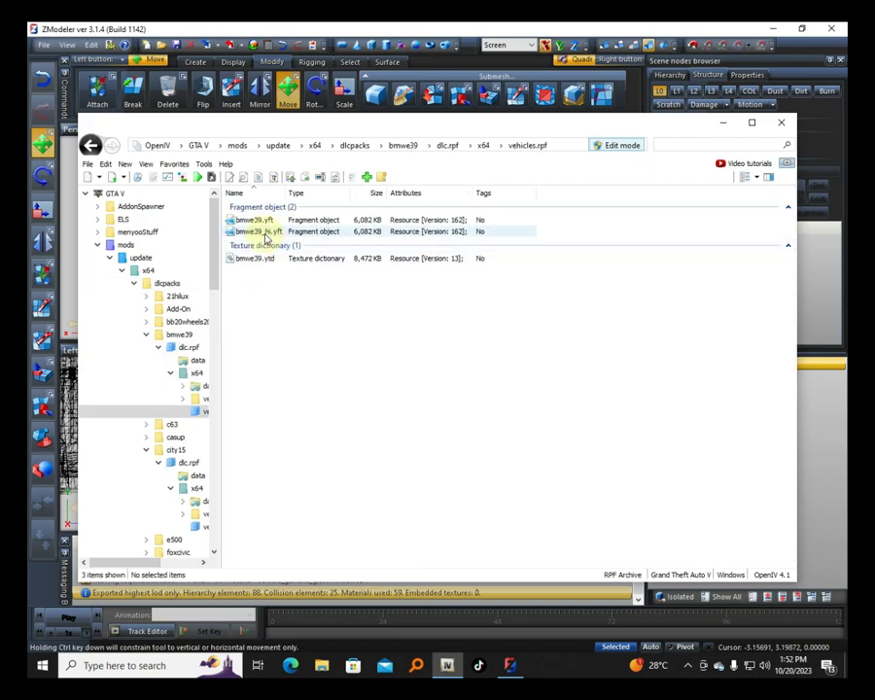
# Step: Replace both bmwe39_hi.yft and bmwe39.yft with oracle_hi.yft from the Desktop
pyautogui.rightClick(266, 231)
pyautogui.click(312, 366)
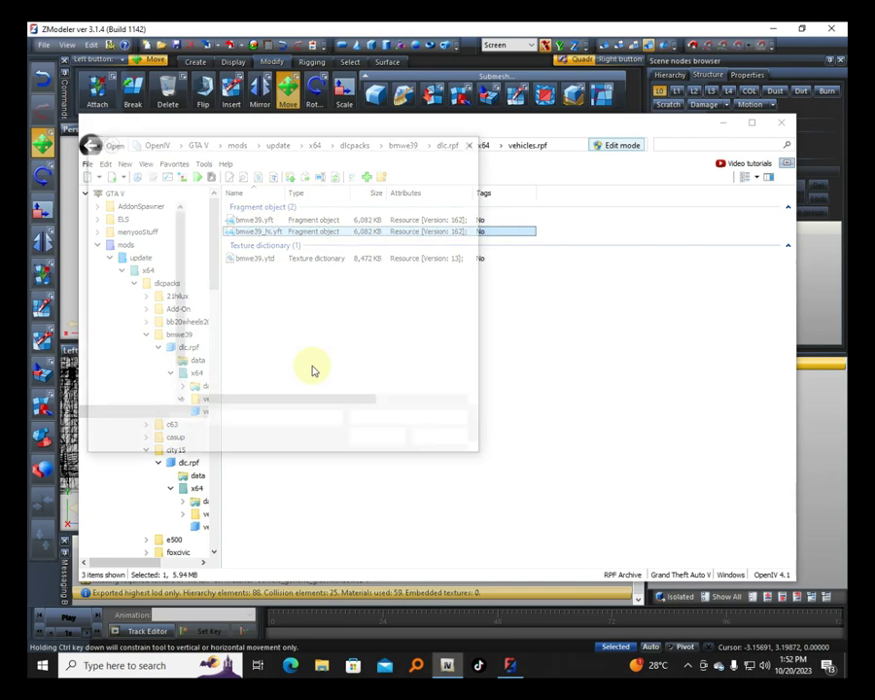
pyautogui.doubleClick(231, 292)
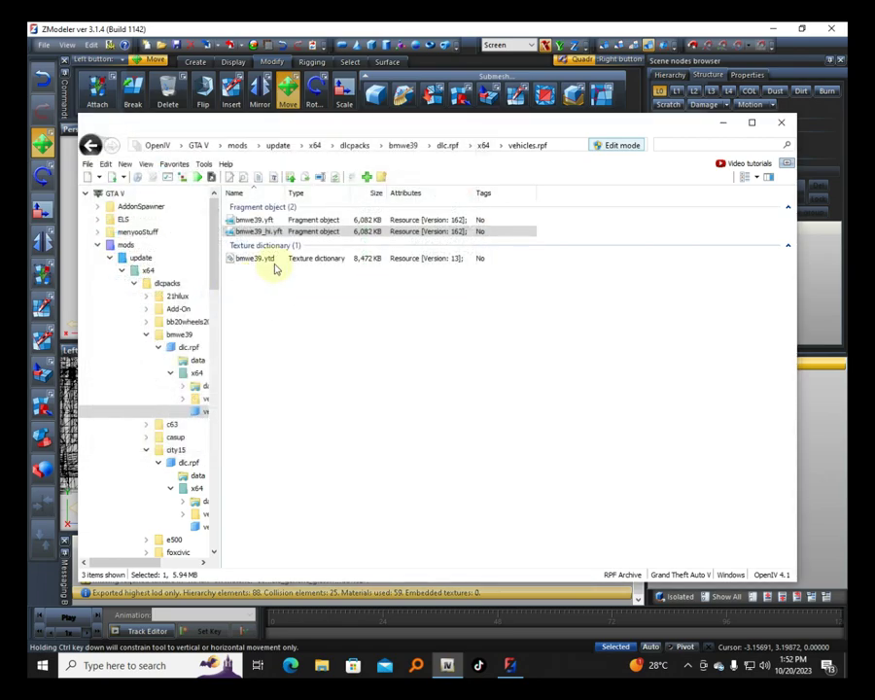
pyautogui.click(256, 220)
pyautogui.rightClick(305, 221)
pyautogui.click(340, 351)
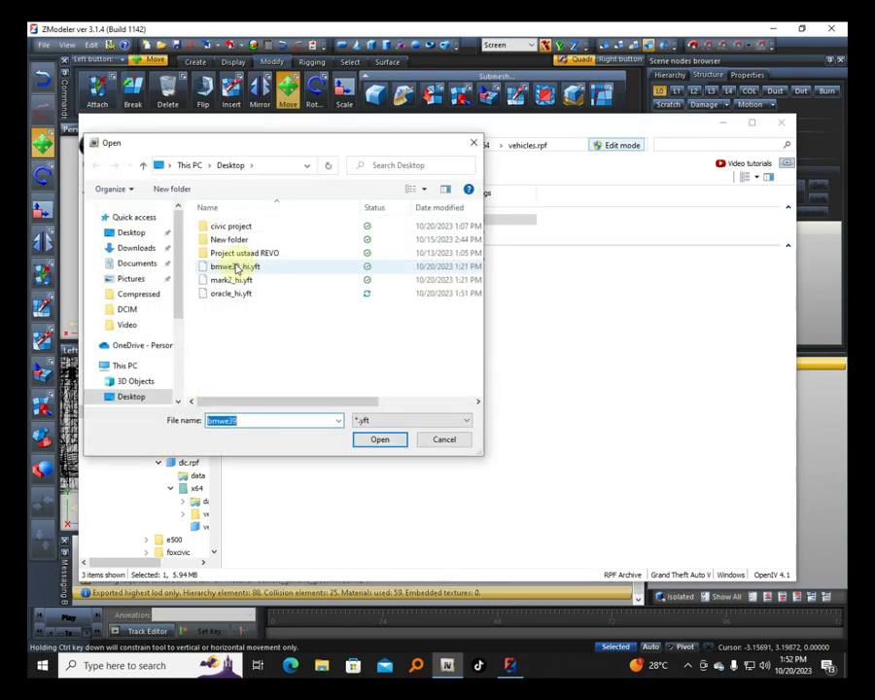
pyautogui.doubleClick(234, 295)
# Step: Preview bmwe39_hi.yft in the model viewer, inspect the car, and close the preview
pyautogui.click(250, 232)
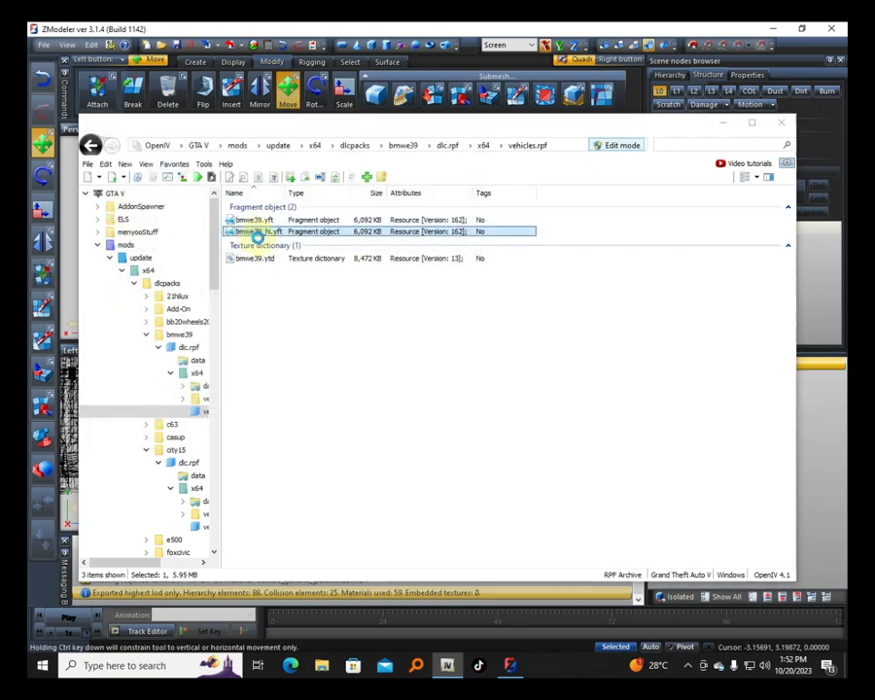
pyautogui.doubleClick(255, 236)
pyautogui.moveTo(344, 328); pyautogui.dragTo(788, 346)
pyautogui.scroll(5, 445, 451)
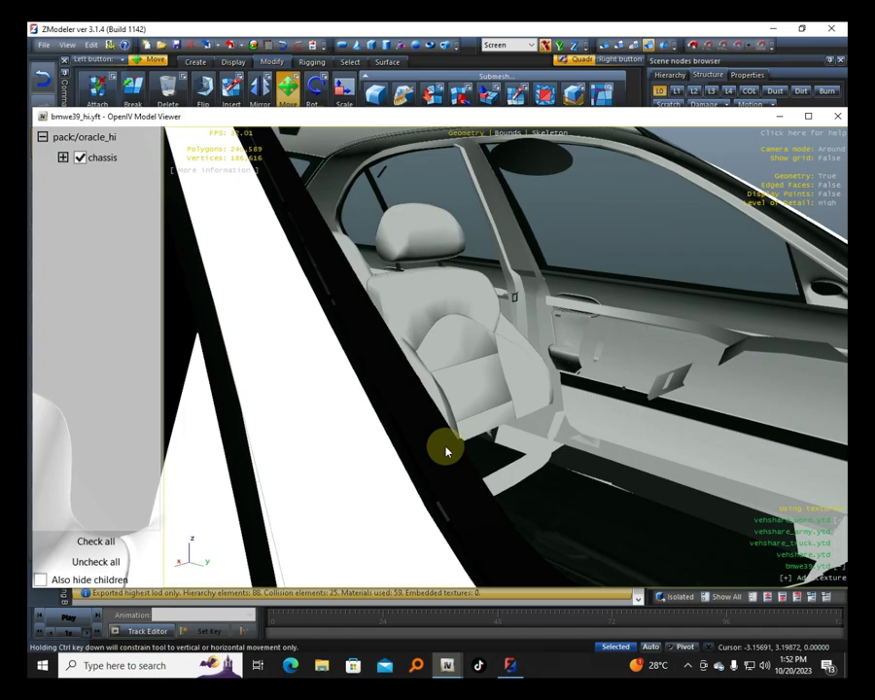
pyautogui.scroll(-5, 445, 452)
pyautogui.click(837, 116)
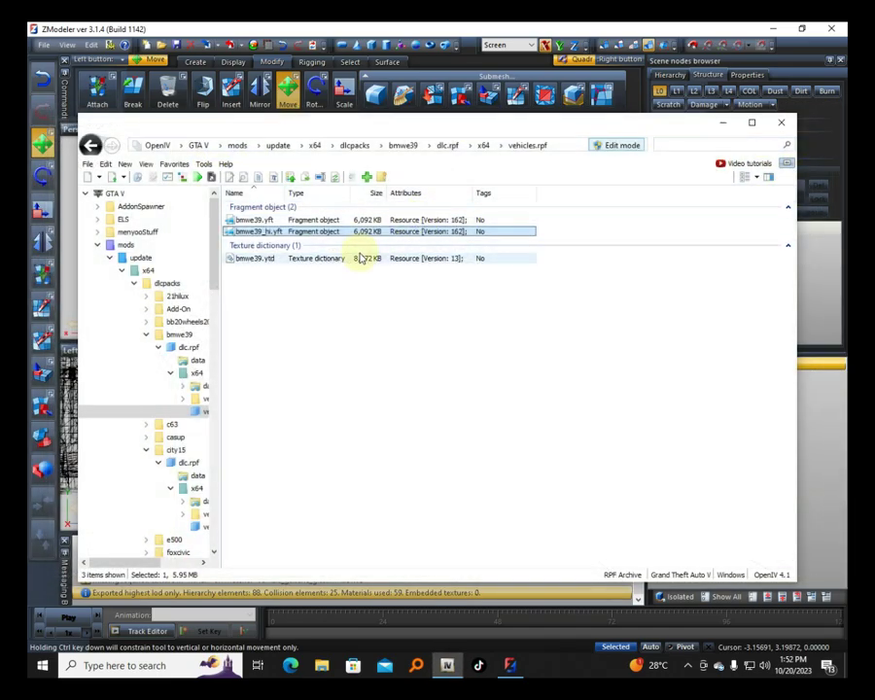
# Step: Open the bmwe39.ytd texture dictionary and delete the advan_tire texture
pyautogui.click(359, 256)
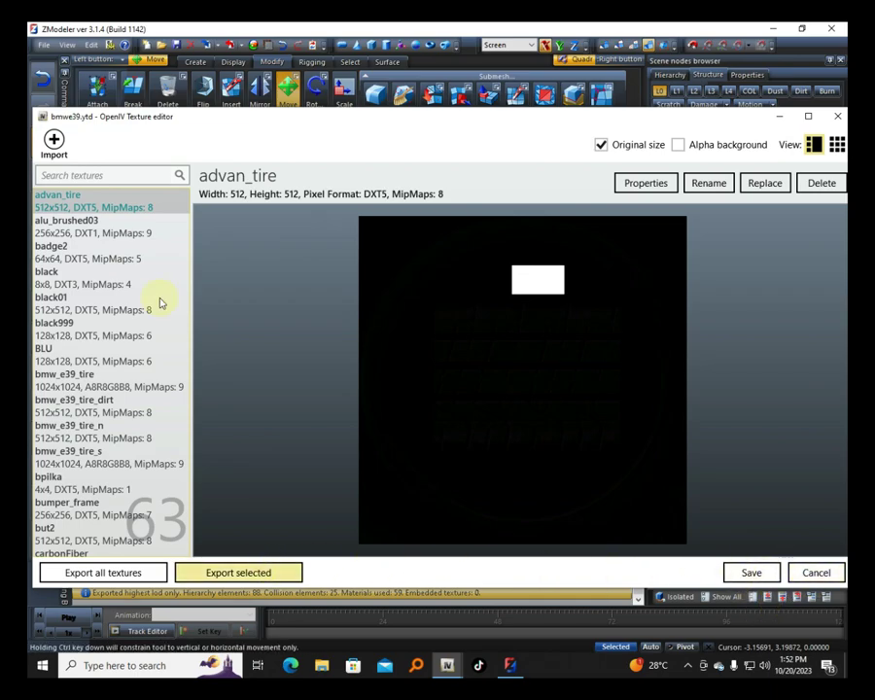
pyautogui.rightClick(134, 201)
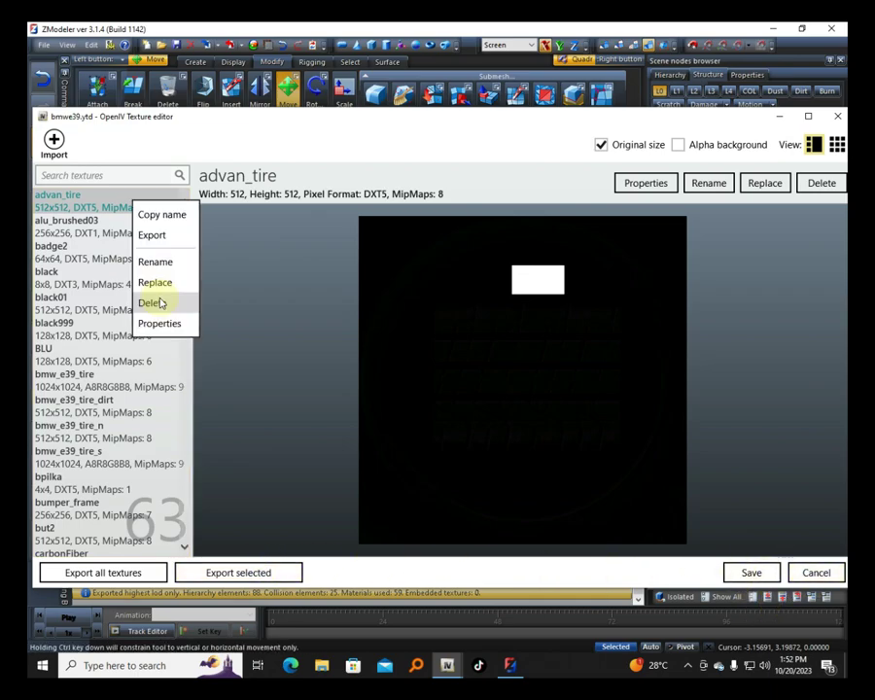
pyautogui.click(163, 302)
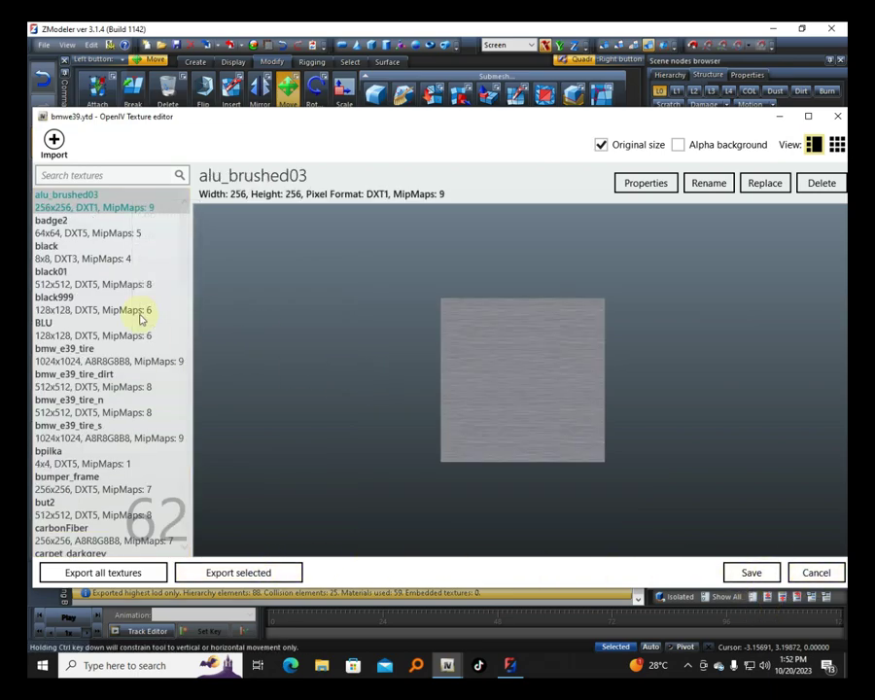
# Step: Delete the seat trans texture from bmwe39.ytd and save the texture dictionary
pyautogui.click(86, 244)
pyautogui.press('s')
pyautogui.press('s')
pyautogui.press('s')
pyautogui.press('s')
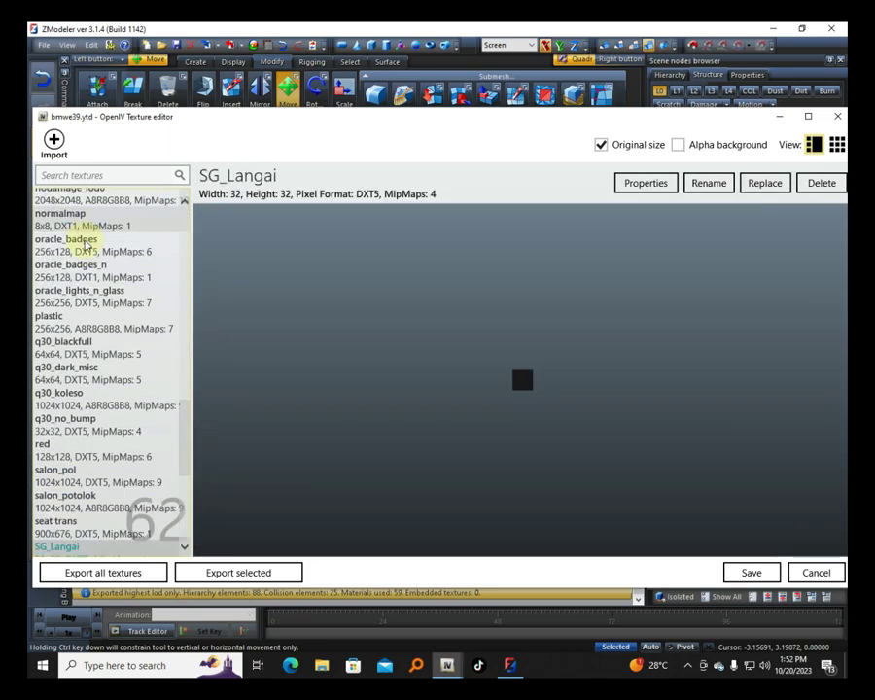
pyautogui.rightClick(100, 518)
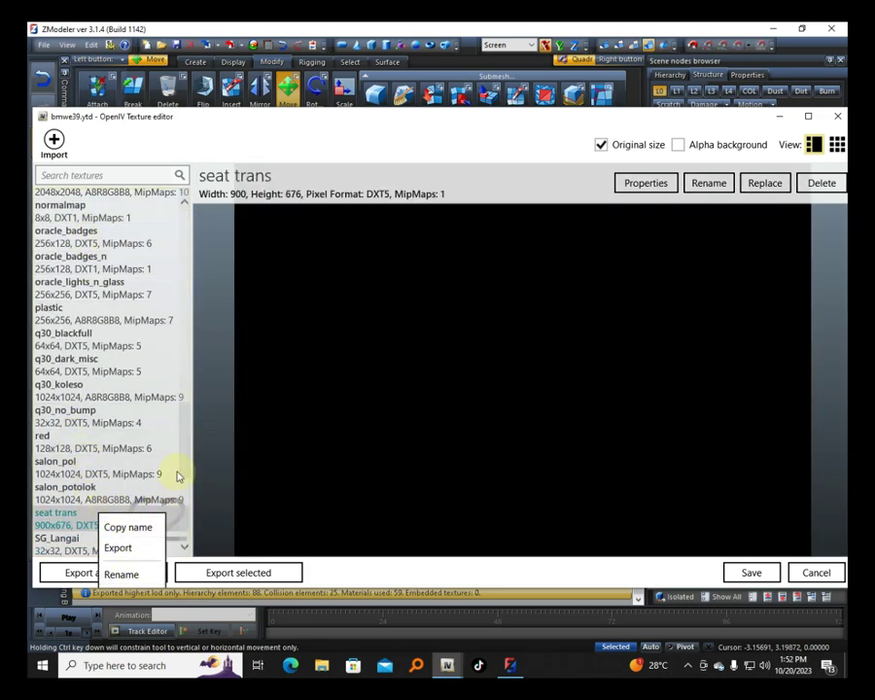
pyautogui.scroll(-2, 184, 464)
pyautogui.rightClick(129, 446)
pyautogui.click(154, 545)
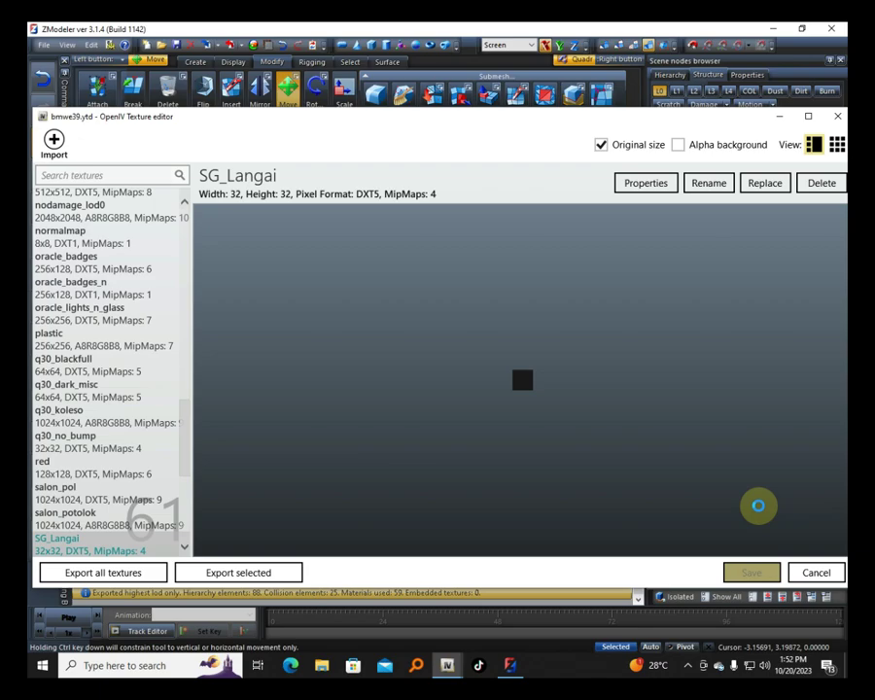
pyautogui.press('Escape')
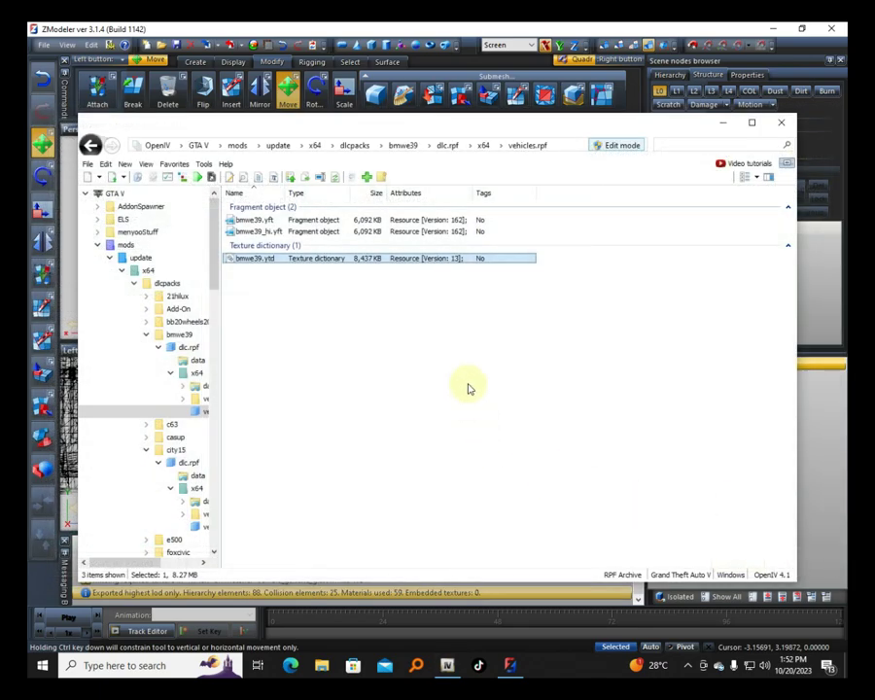
# Step: Preview bmwe39_hi.yft in the model viewer and examine the front of the car and its wheel
pyautogui.click(400, 234)
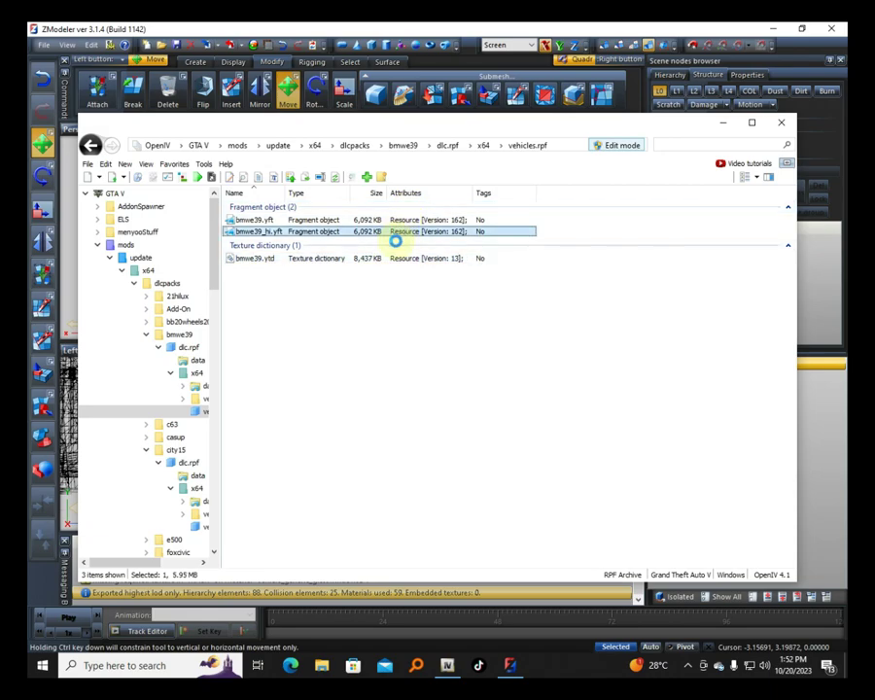
pyautogui.doubleClick(379, 233)
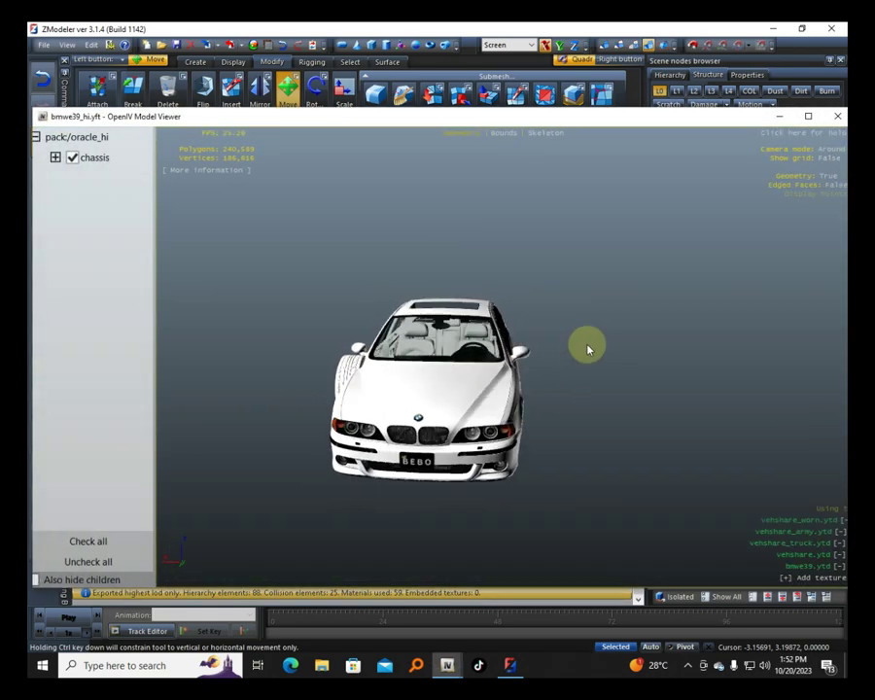
pyautogui.scroll(3, 397, 394)
pyautogui.moveTo(394, 398); pyautogui.dragTo(416, 437)
pyautogui.moveTo(515, 435); pyautogui.dragTo(447, 453)
pyautogui.scroll(-5, 457, 434)
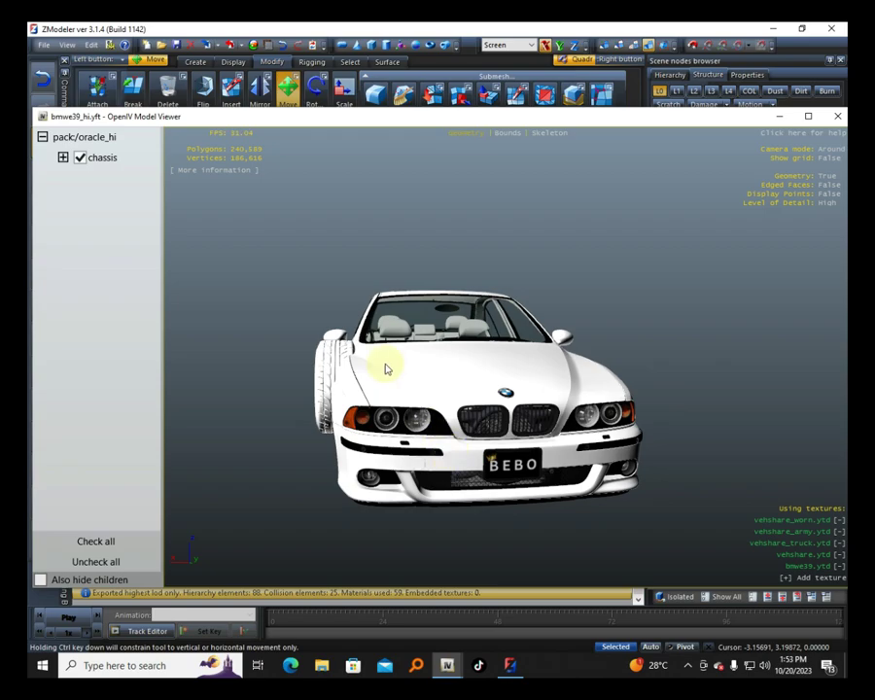
# Step: Switch to ZModeler, expand the oracle_hi hierarchy, and hide all visible objects
pyautogui.moveTo(509, 671)
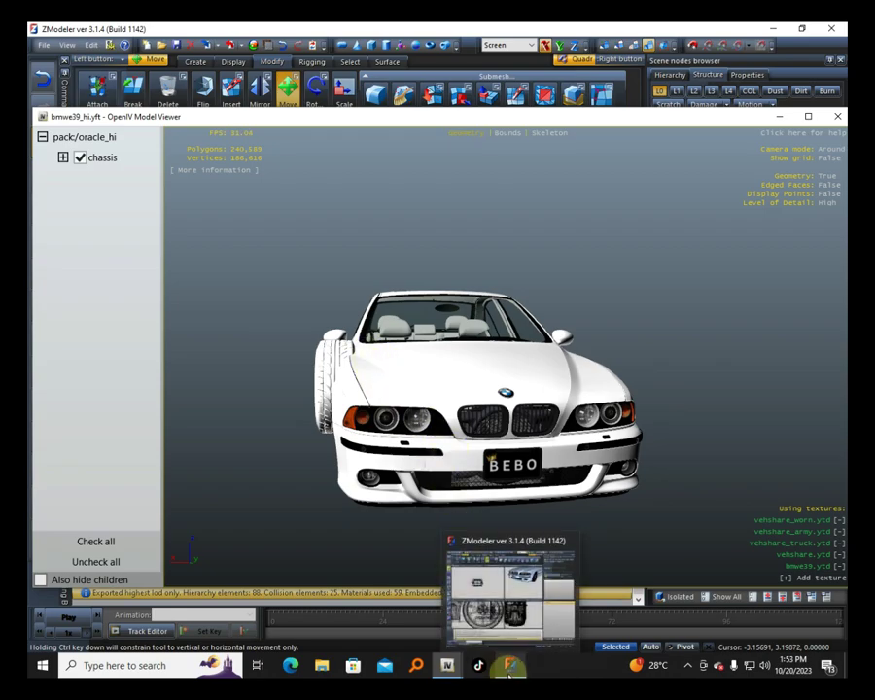
pyautogui.click(509, 669)
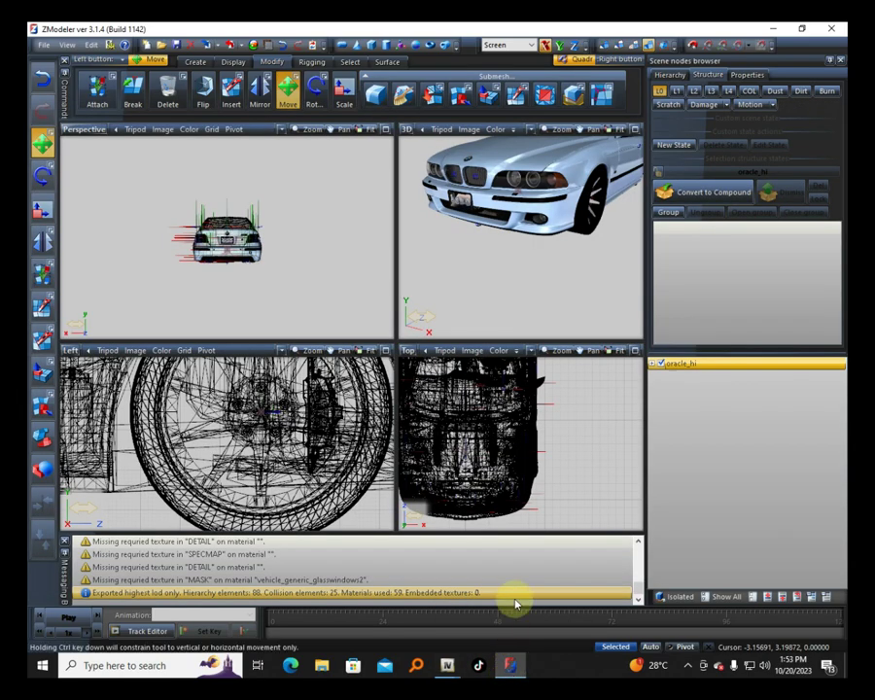
pyautogui.click(418, 387)
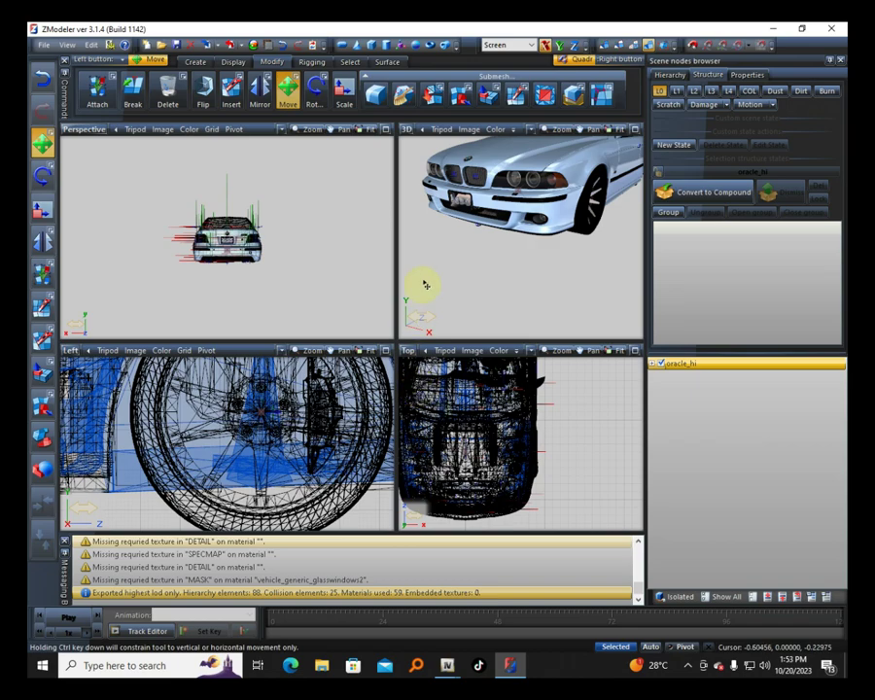
pyautogui.moveTo(561, 202); pyautogui.dragTo(526, 271, button='middle')
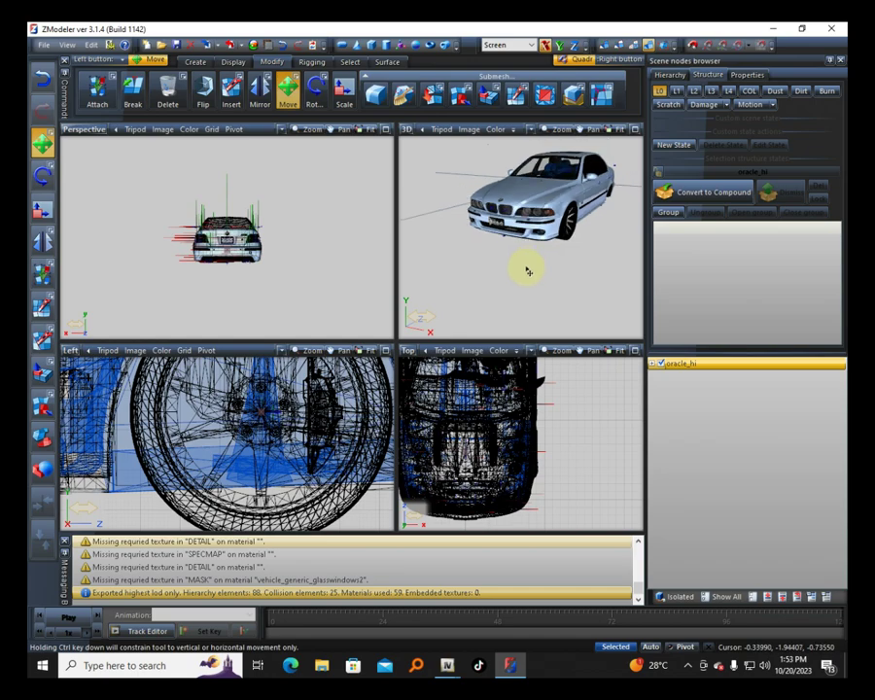
pyautogui.moveTo(569, 135); pyautogui.dragTo(569, 146, button='middle')
pyautogui.moveTo(550, 236); pyautogui.dragTo(593, 257, button='middle')
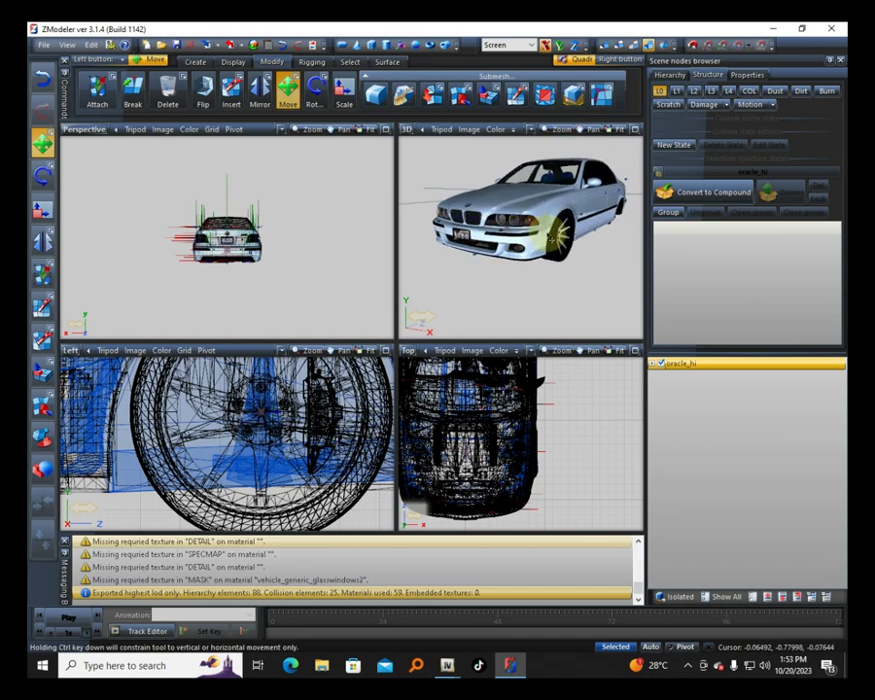
pyautogui.click(654, 364)
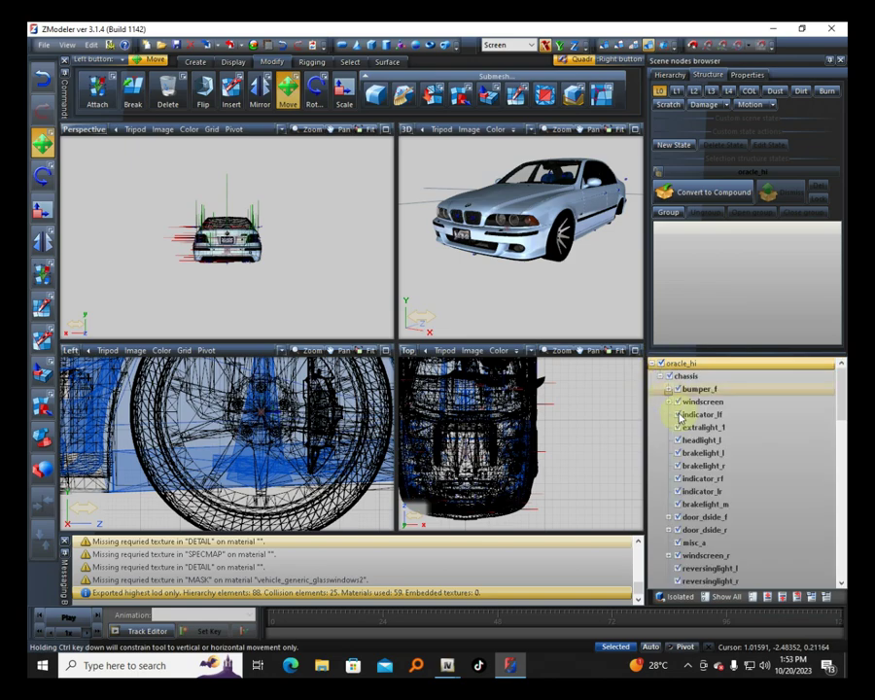
pyautogui.click(763, 601)
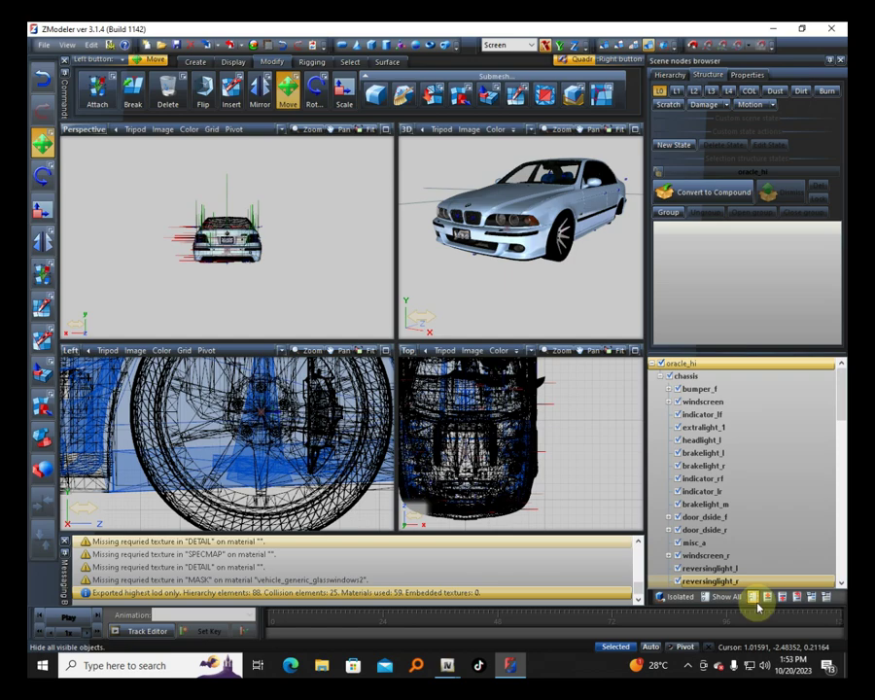
# Step: Show only the wheel_lf node of the oracle_hi chassis
pyautogui.scroll(-4, 737, 552)
pyautogui.scroll(-10, 737, 552)
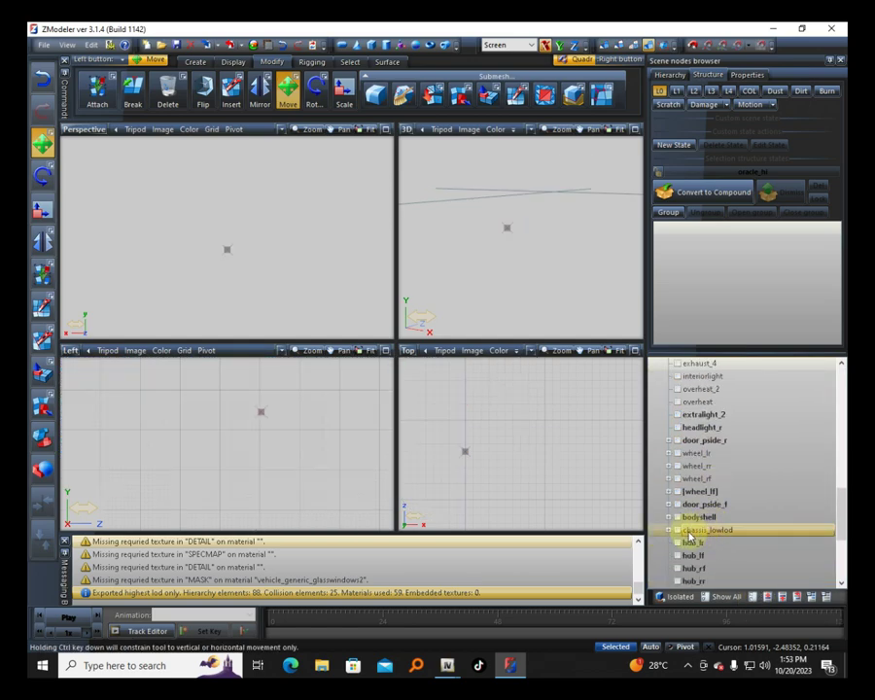
pyautogui.scroll(-1, 673, 418)
pyautogui.scroll(3, 672, 437)
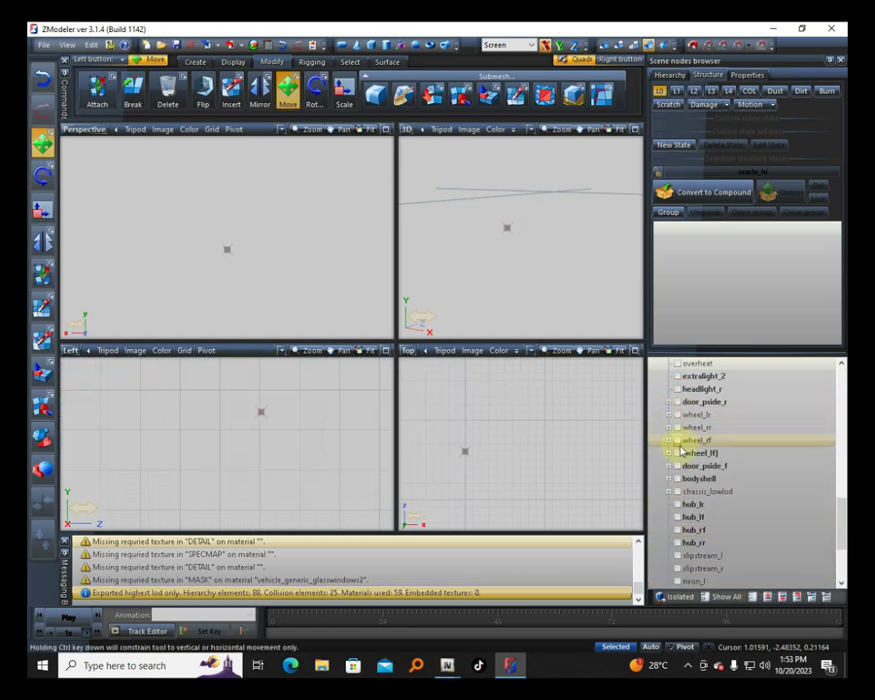
pyautogui.click(677, 453)
pyautogui.scroll(-5, 293, 439)
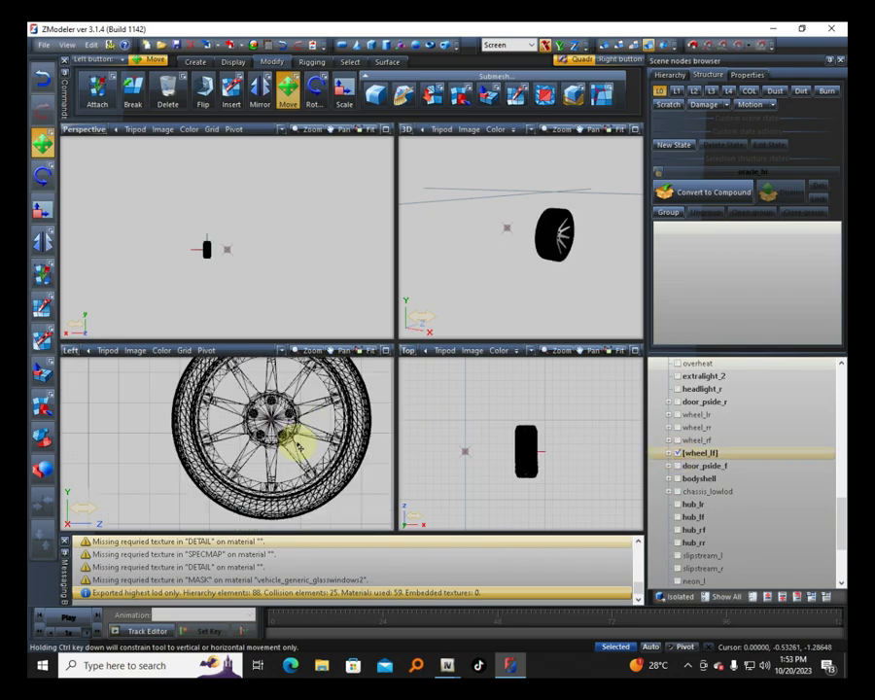
# Step: Select the whole front wheel and list its materials under Scene Selection in the Material Browser, keeping the 3D view uncovered
pyautogui.moveTo(182, 365); pyautogui.dragTo(391, 541)
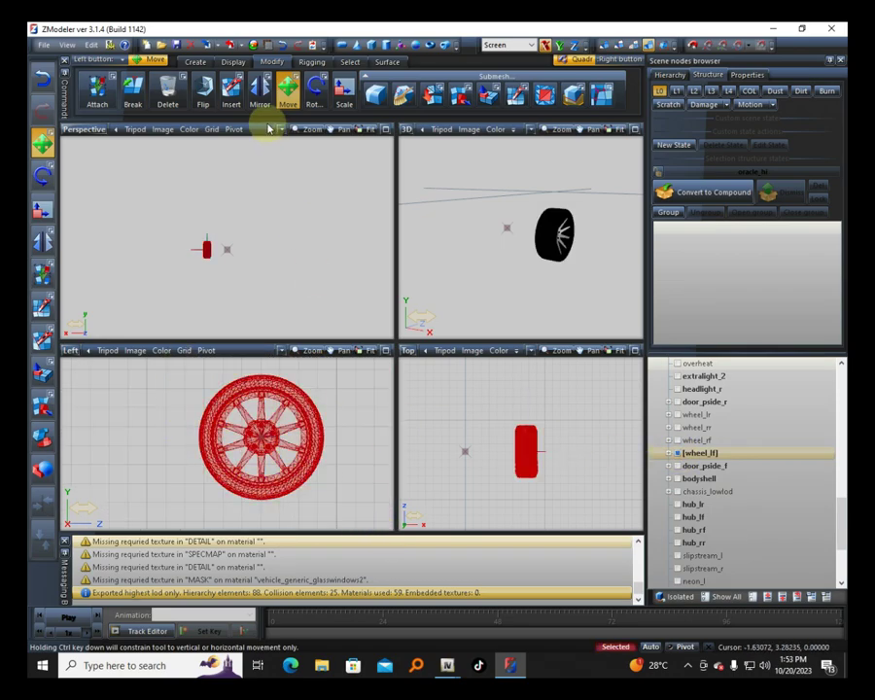
pyautogui.click(253, 44)
pyautogui.click(138, 291)
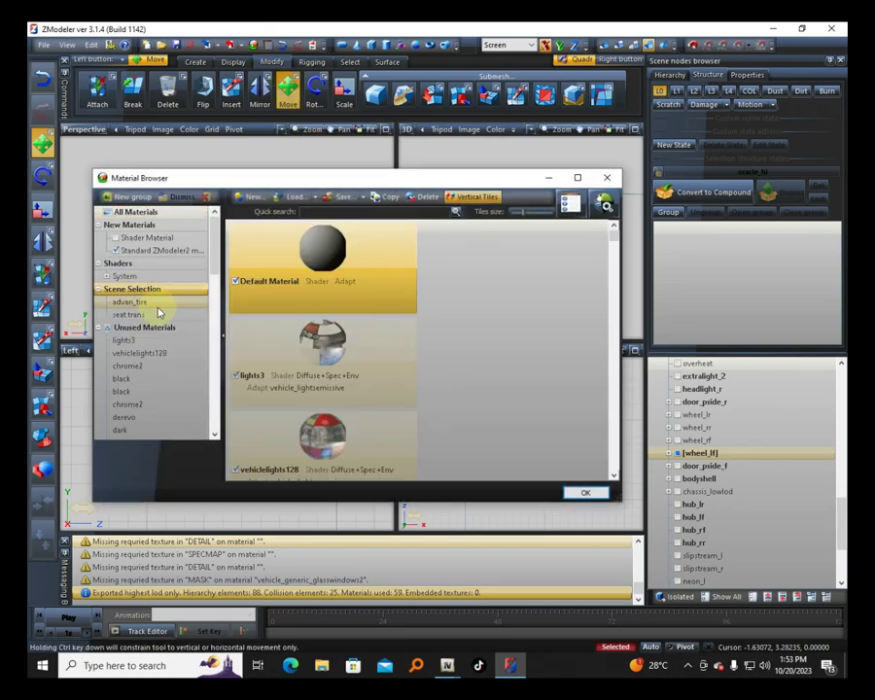
pyautogui.moveTo(215, 186); pyautogui.dragTo(265, 434)
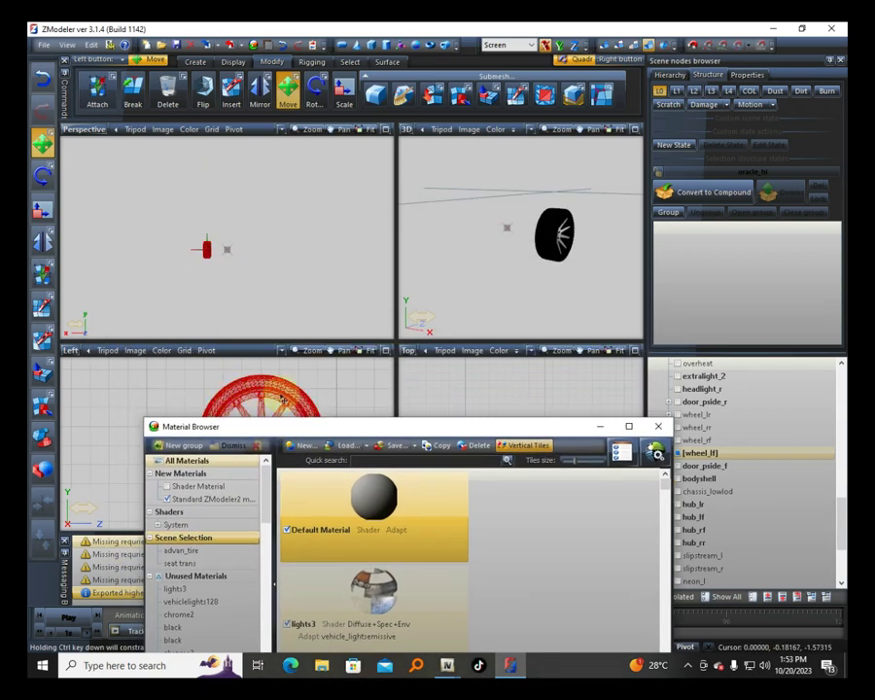
# Step: Toggle the advan_tire and seat trans materials off and on to identify which wheel parts use them
pyautogui.moveTo(591, 244); pyautogui.dragTo(549, 258, button='middle')
pyautogui.click(181, 550)
pyautogui.scroll(-3, 292, 612)
pyautogui.scroll(-2, 301, 574)
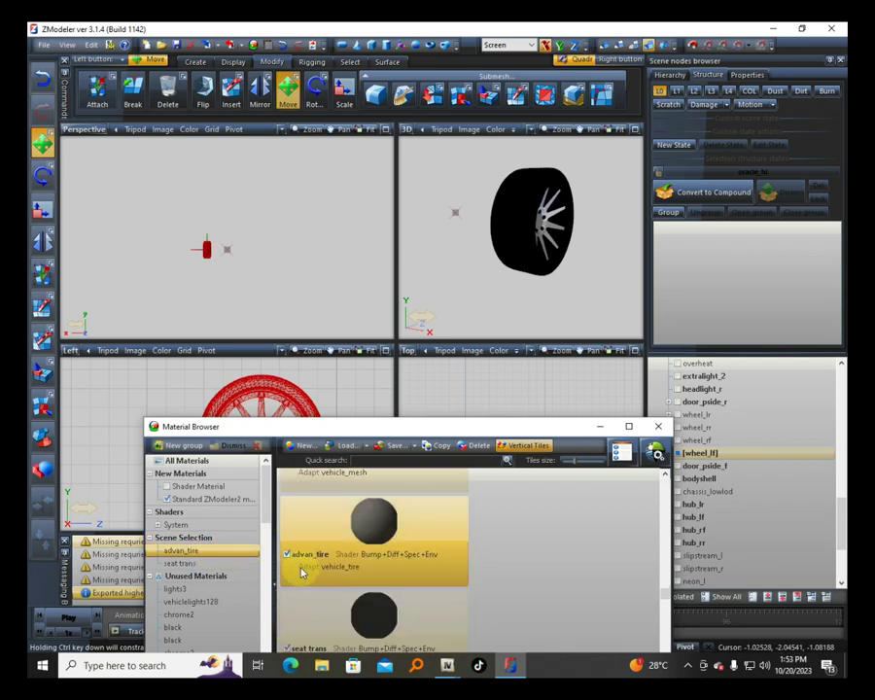
pyautogui.moveTo(496, 251); pyautogui.dragTo(543, 254, button='middle')
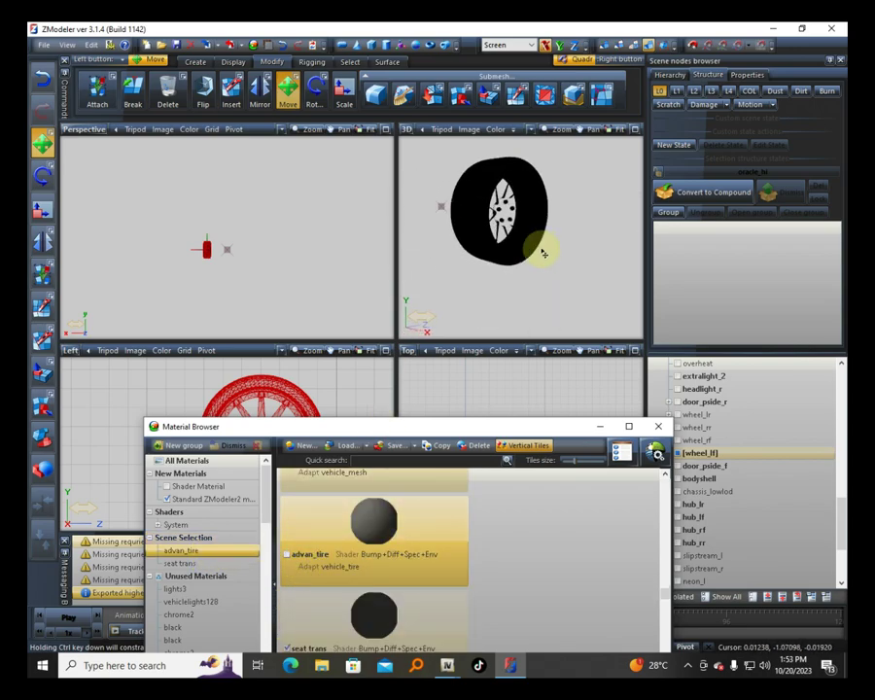
pyautogui.click(287, 555)
pyautogui.click(286, 647)
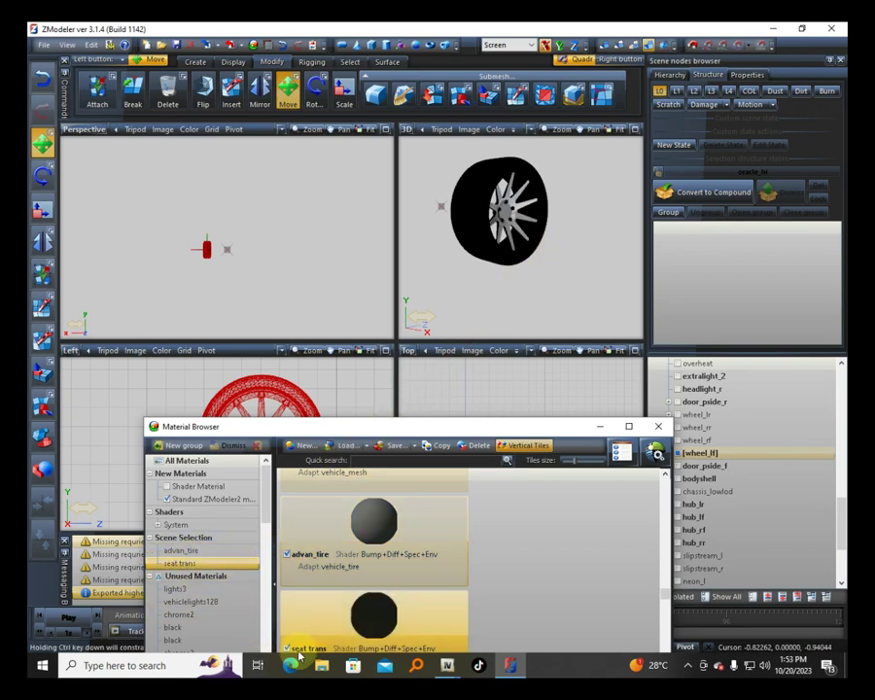
pyautogui.click(286, 649)
pyautogui.click(286, 649)
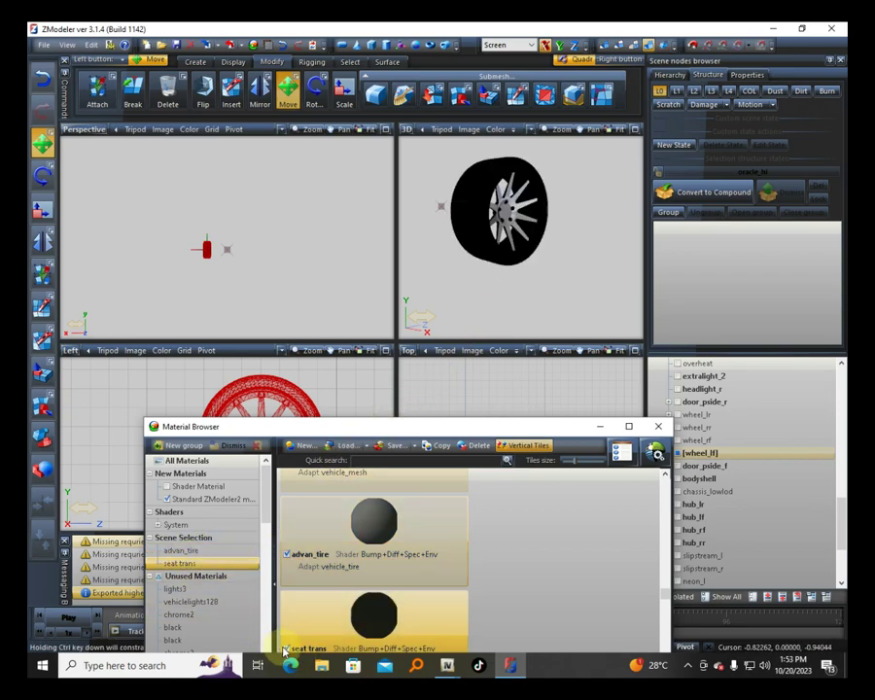
# Step: Check the advan_tire material's entry in the Material Browser and close the browser
pyautogui.click(189, 550)
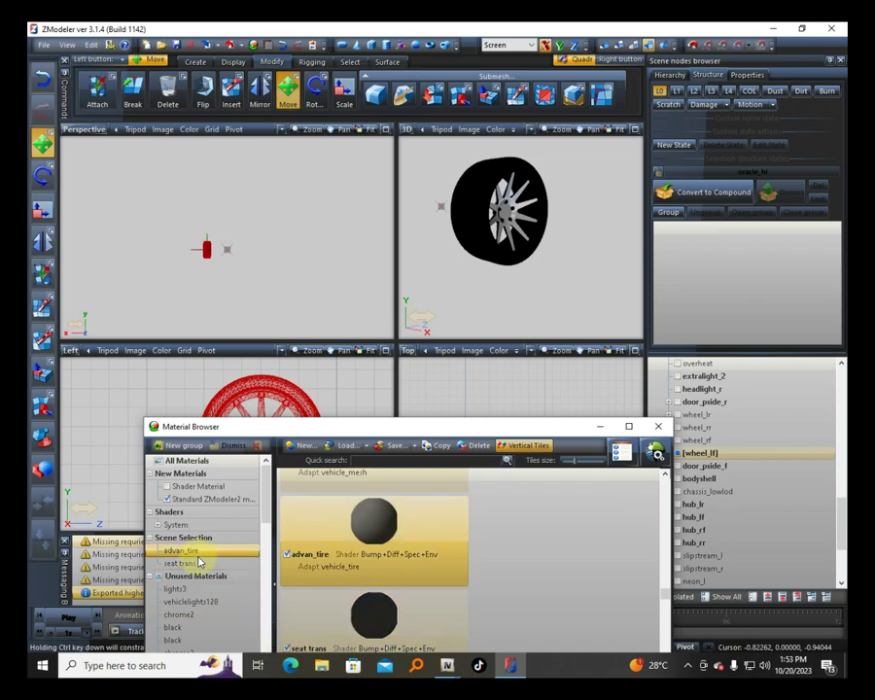
pyautogui.moveTo(459, 434); pyautogui.dragTo(435, 244)
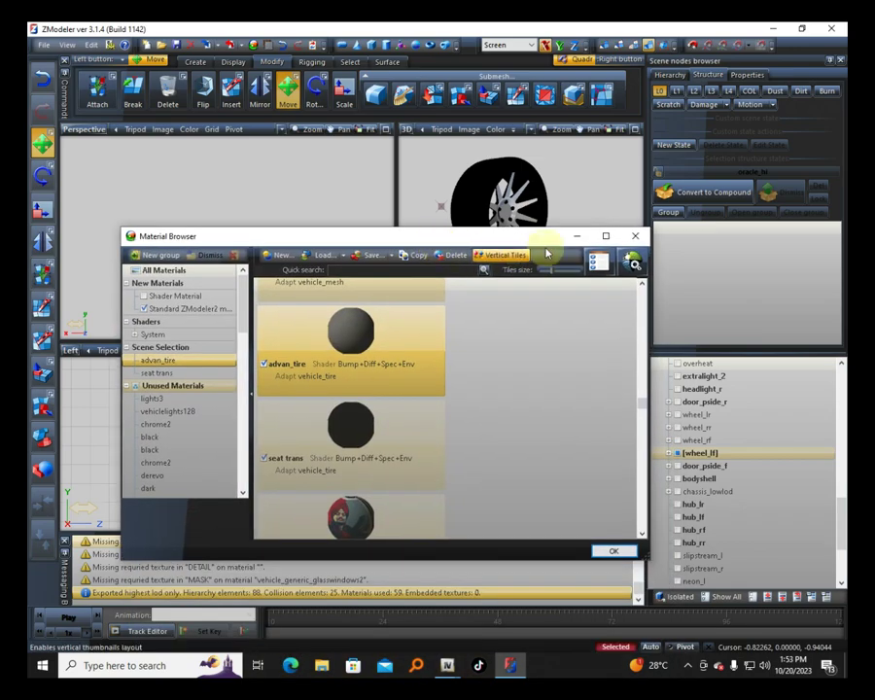
pyautogui.click(640, 236)
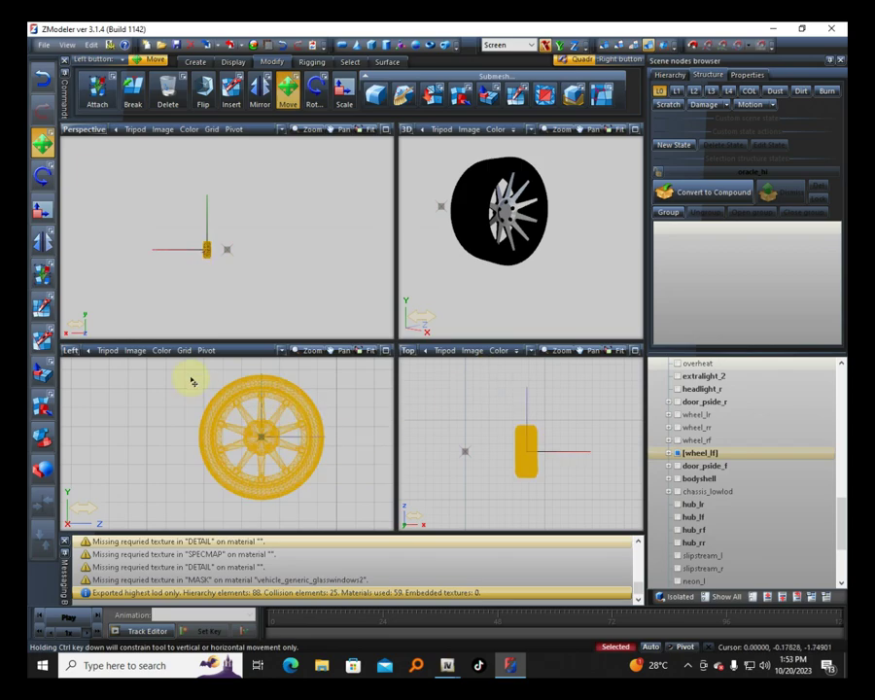
# Step: Switch to OpenIV, close the bmwe39_hi.yft model preview, and open the mark2 folder in dlcpacks
pyautogui.click(446, 665)
pyautogui.click(516, 602)
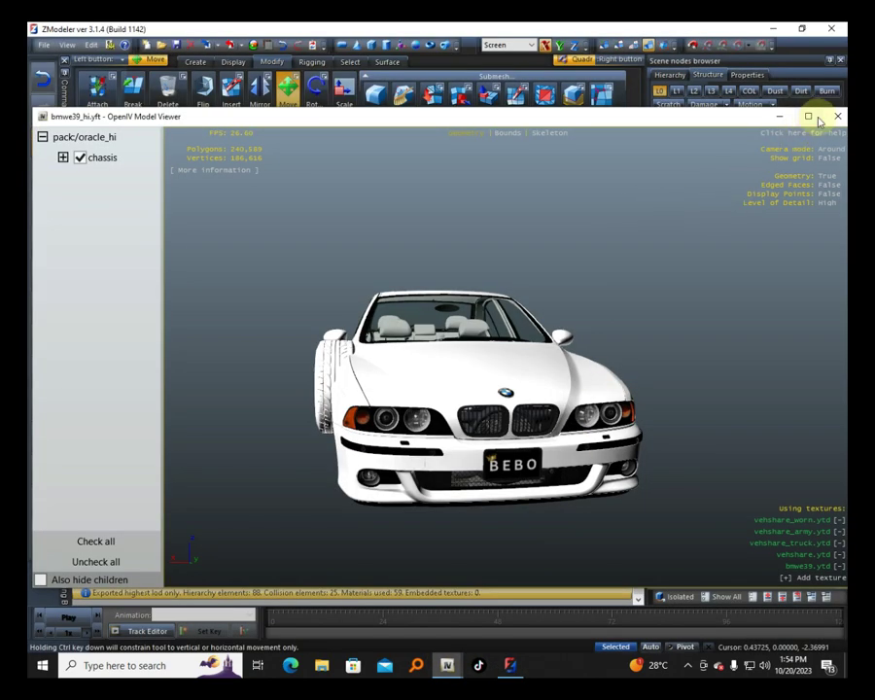
pyautogui.click(828, 119)
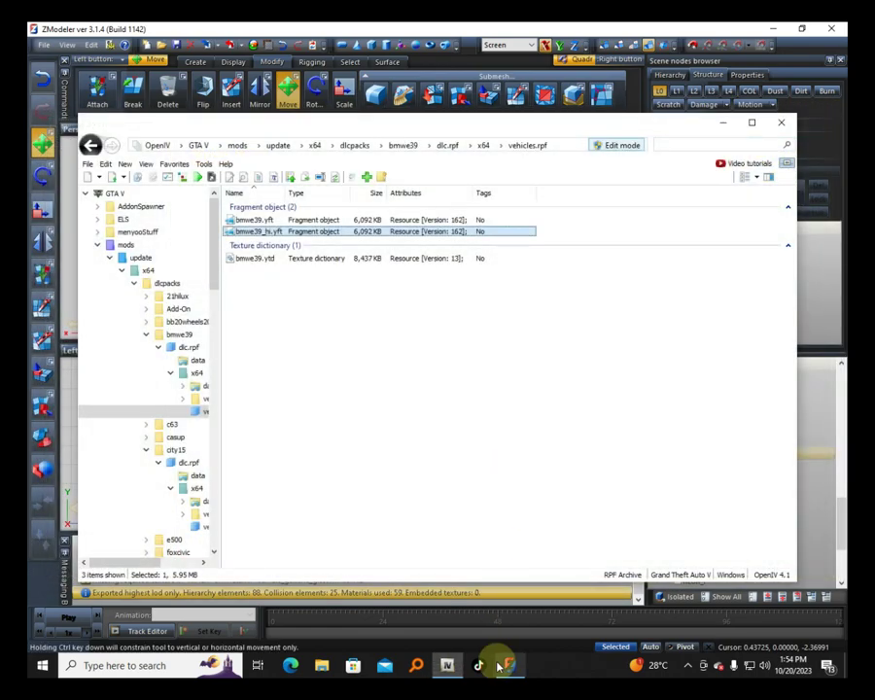
pyautogui.click(357, 147)
pyautogui.click(316, 348)
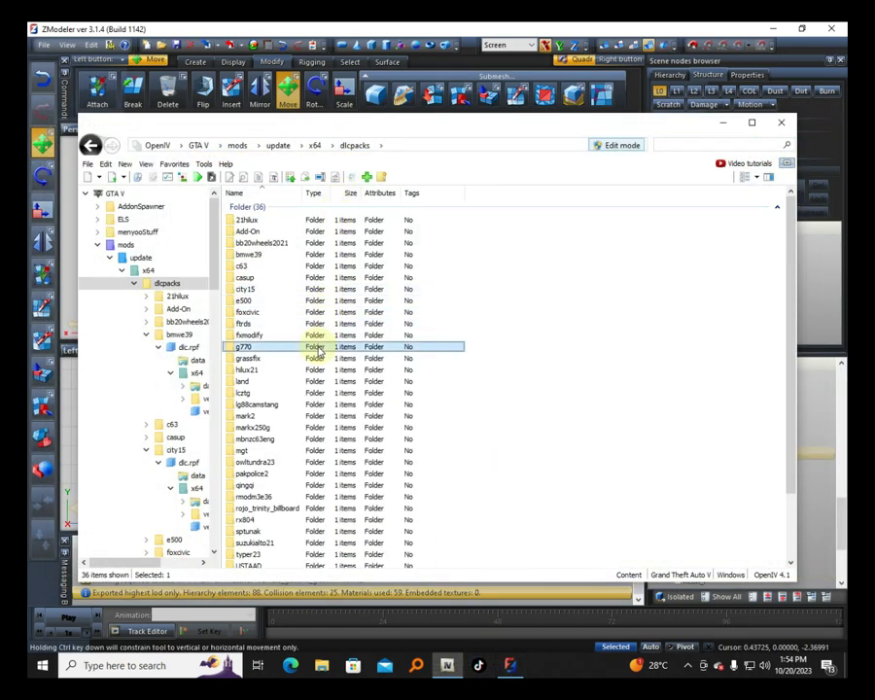
pyautogui.press('m')
pyautogui.press('Return')
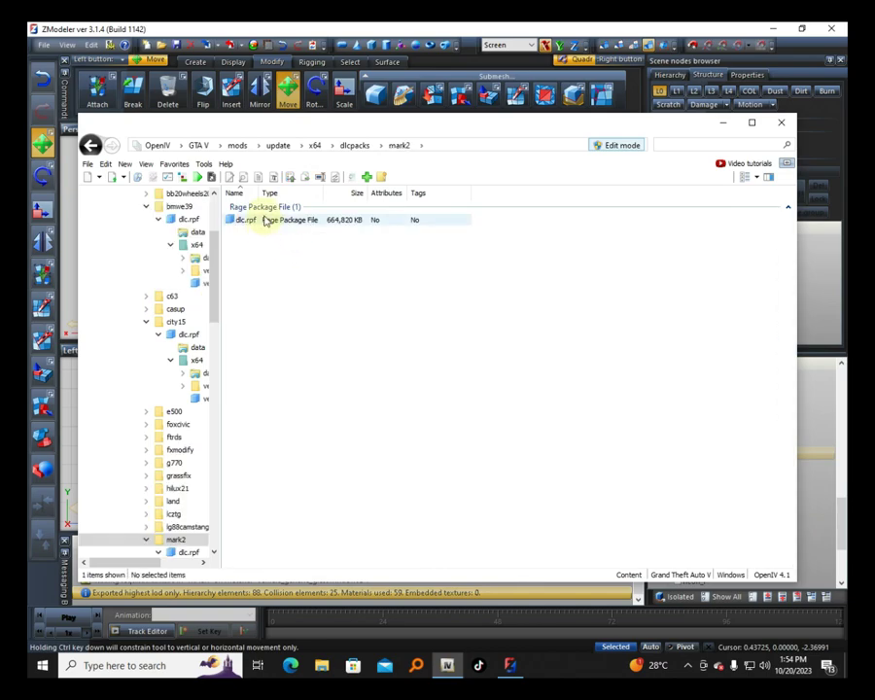
# Step: Open the mark2.ytd texture dictionary inside vehicles.rpf, under x64, levels, gta5 of mark2's dlc.rpf
pyautogui.doubleClick(247, 222)
pyautogui.click(266, 234)
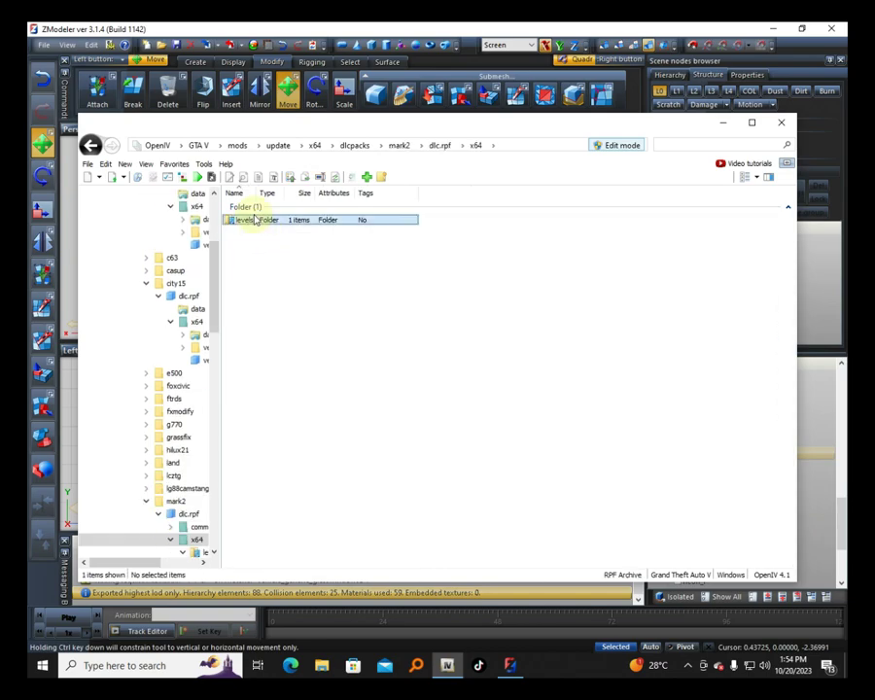
pyautogui.doubleClick(242, 219)
pyautogui.doubleClick(251, 222)
pyautogui.doubleClick(249, 231)
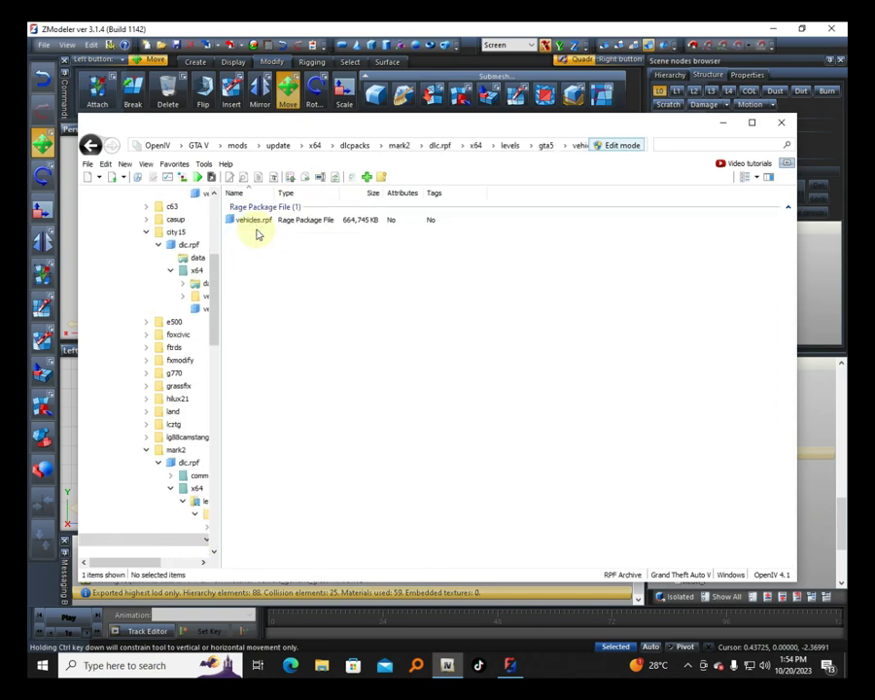
pyautogui.doubleClick(238, 219)
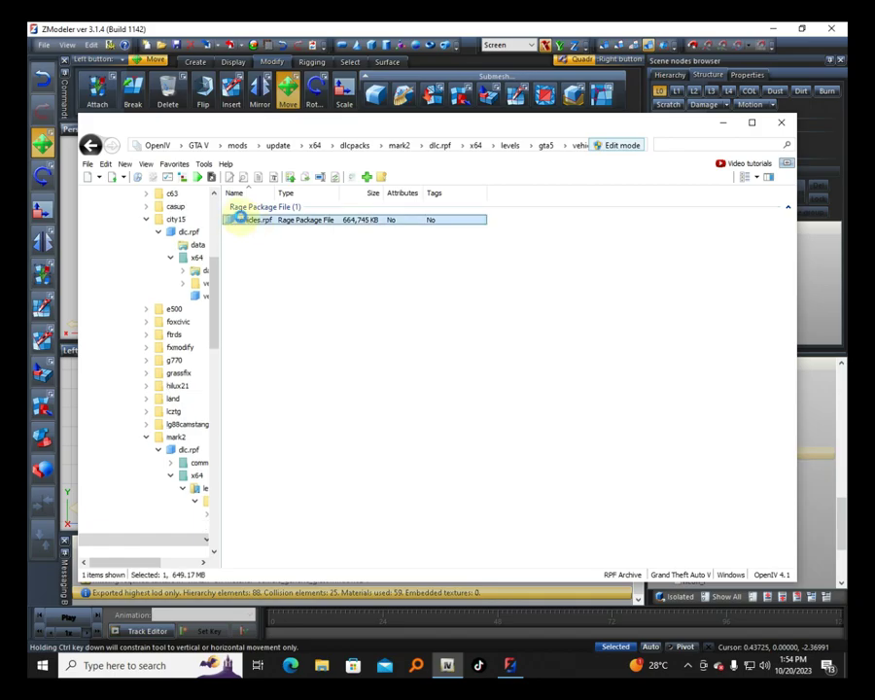
pyautogui.click(251, 260)
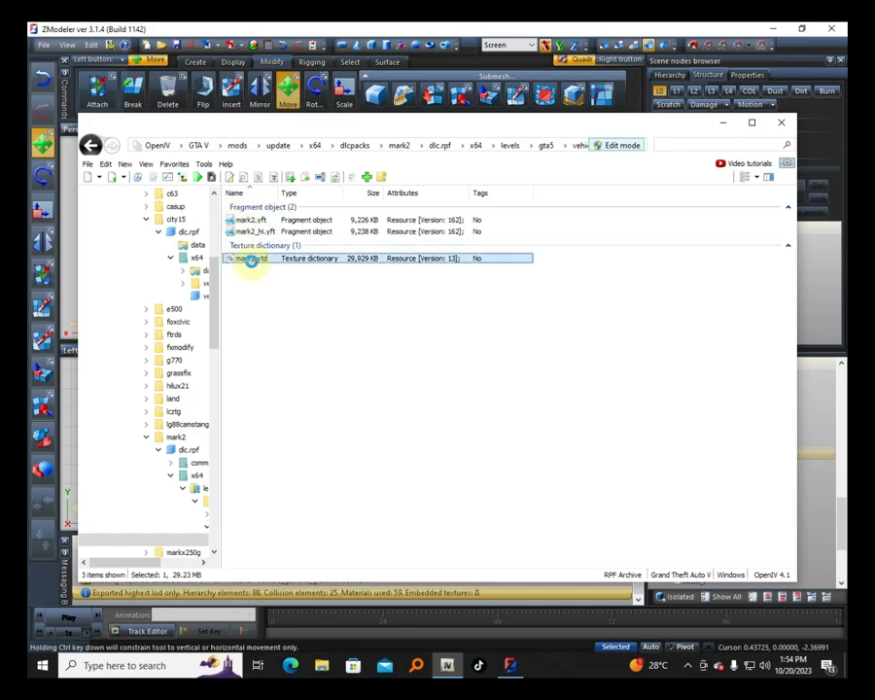
pyautogui.doubleClick(251, 260)
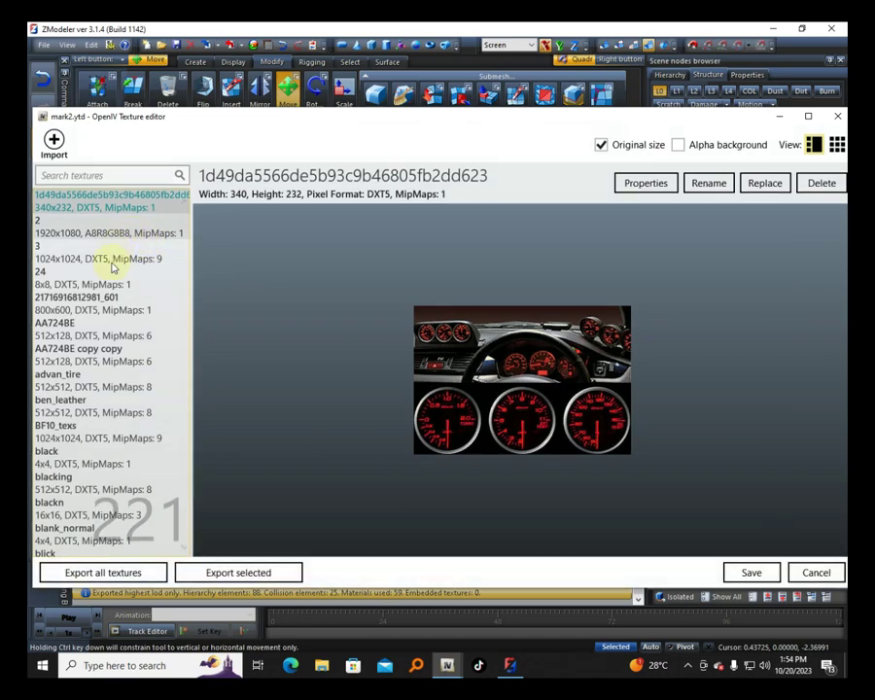
# Step: Find the advan_tire texture in mark2.ytd and bring up its DDS export to the Desktop, dismissing it without saving
pyautogui.scroll(-1, 107, 309)
pyautogui.scroll(-8, 107, 309)
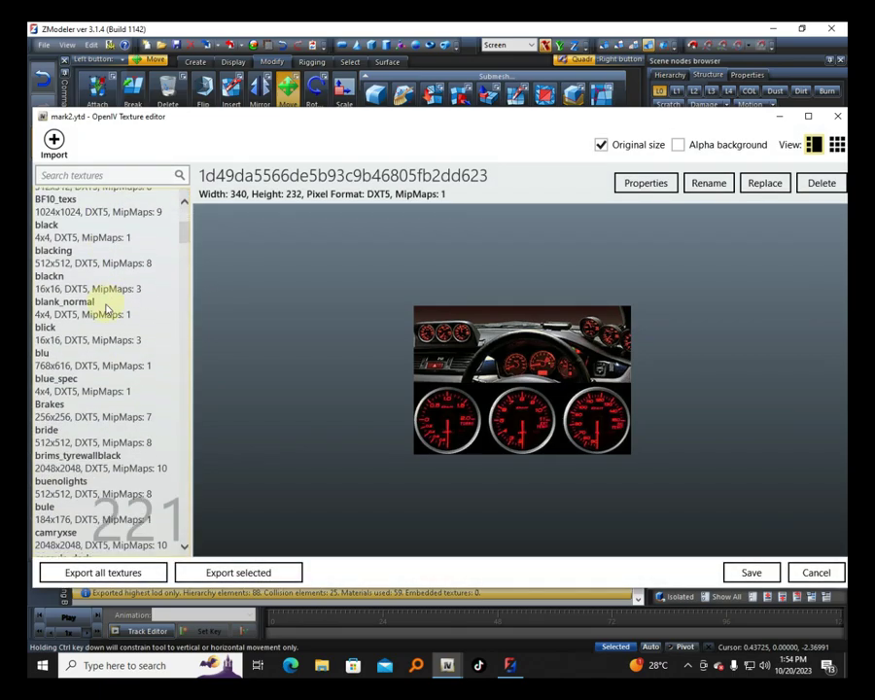
pyautogui.scroll(2, 106, 309)
pyautogui.click(107, 200)
pyautogui.click(108, 221)
pyautogui.click(148, 254)
pyautogui.press('Up')
pyautogui.press('Up')
pyautogui.click(110, 254)
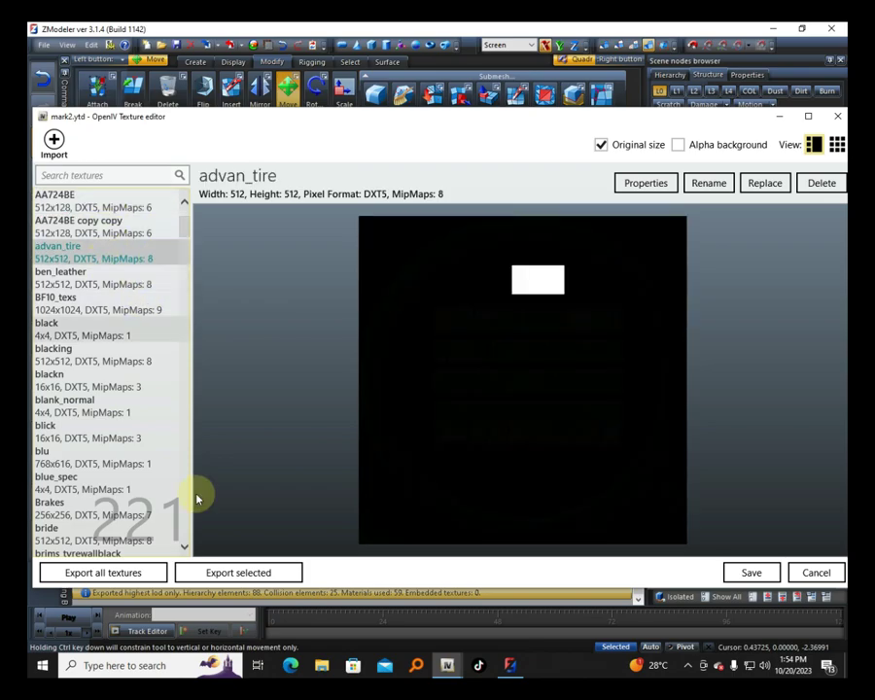
pyautogui.click(235, 574)
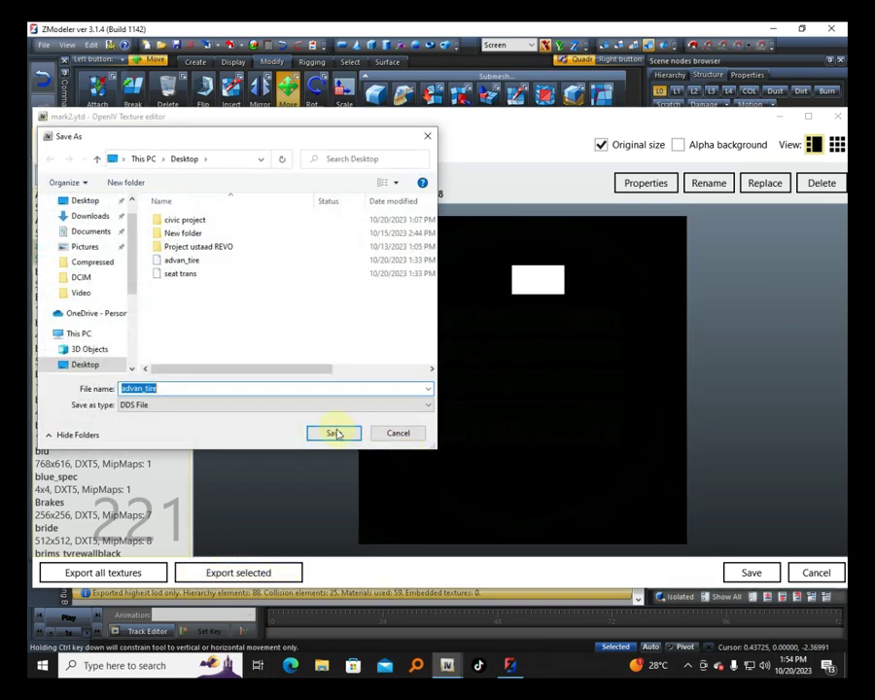
pyautogui.click(427, 137)
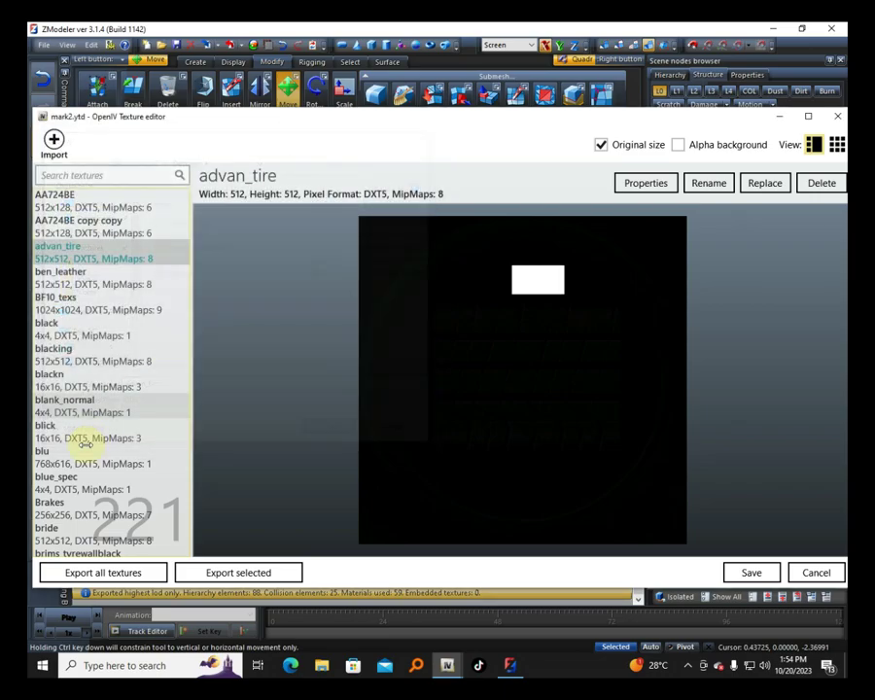
# Step: Browse the textures of mark2.ytd that start with s, looking for seat trans
pyautogui.click(86, 445)
pyautogui.press('s')
pyautogui.press('s')
pyautogui.press('s')
pyautogui.press('s')
pyautogui.press('s')
pyautogui.press('s')
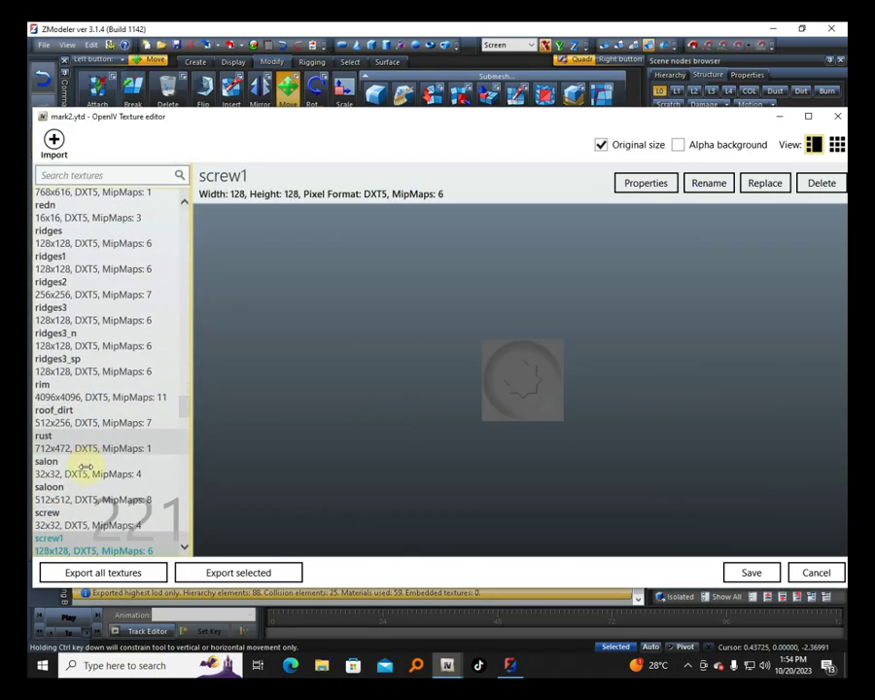
pyautogui.press('Down')
pyautogui.press('Down')
pyautogui.press('Down')
pyautogui.press('Down')
pyautogui.press('Down')
pyautogui.press('Down')
pyautogui.press('Down')
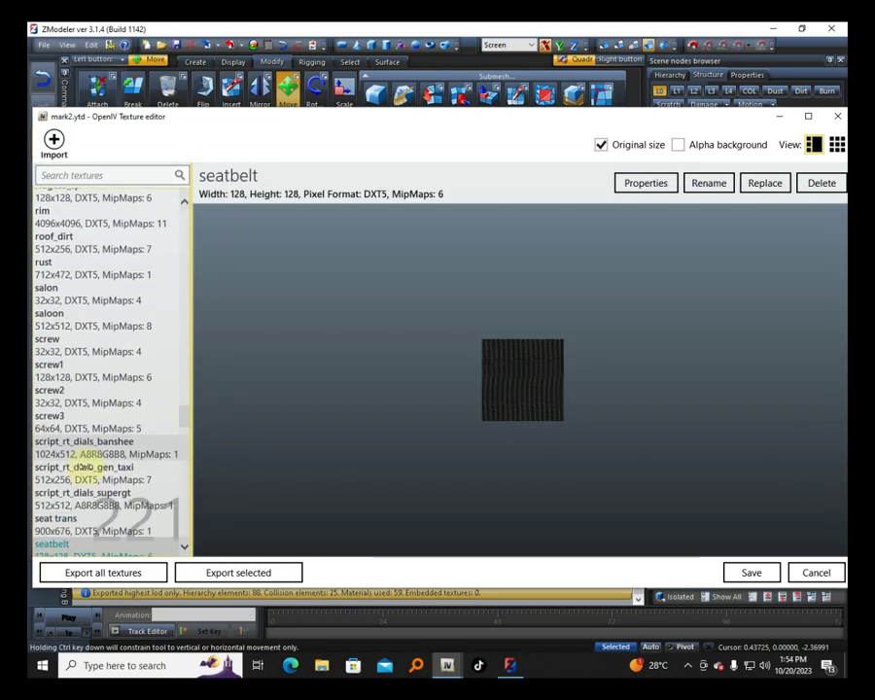
pyautogui.press('s')
pyautogui.press('s')
pyautogui.press('s')
pyautogui.press('s')
pyautogui.press('s')
pyautogui.press('s')
pyautogui.press('s')
pyautogui.press('s')
pyautogui.press('s')
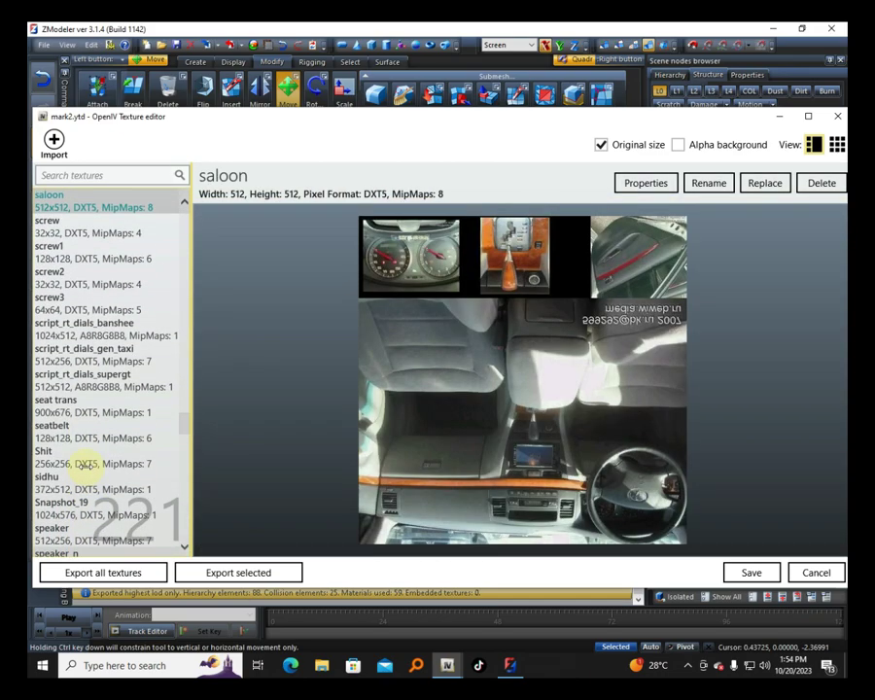
# Step: Filter the textures by "seat", bring up the DDS export of seat trans, dismiss it without saving, and close mark2.ytd
pyautogui.click(92, 174)
pyautogui.write('s')
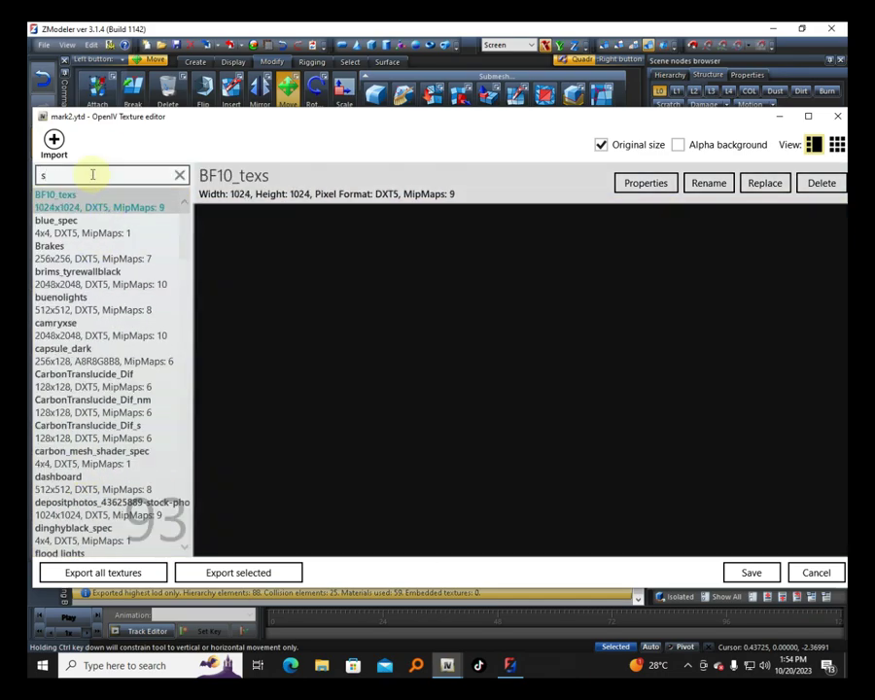
pyautogui.write('eat')
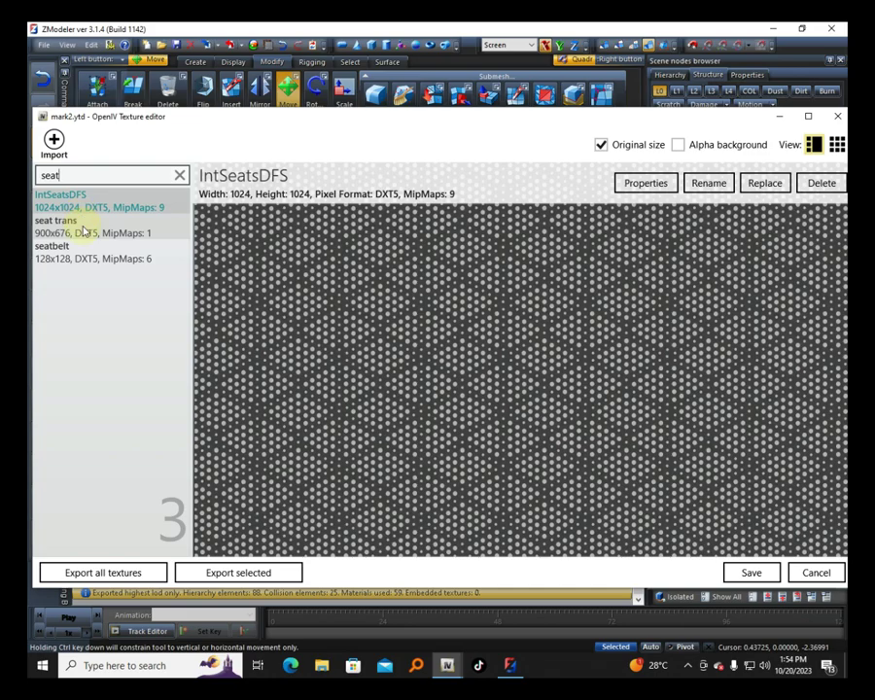
pyautogui.click(86, 226)
pyautogui.click(239, 569)
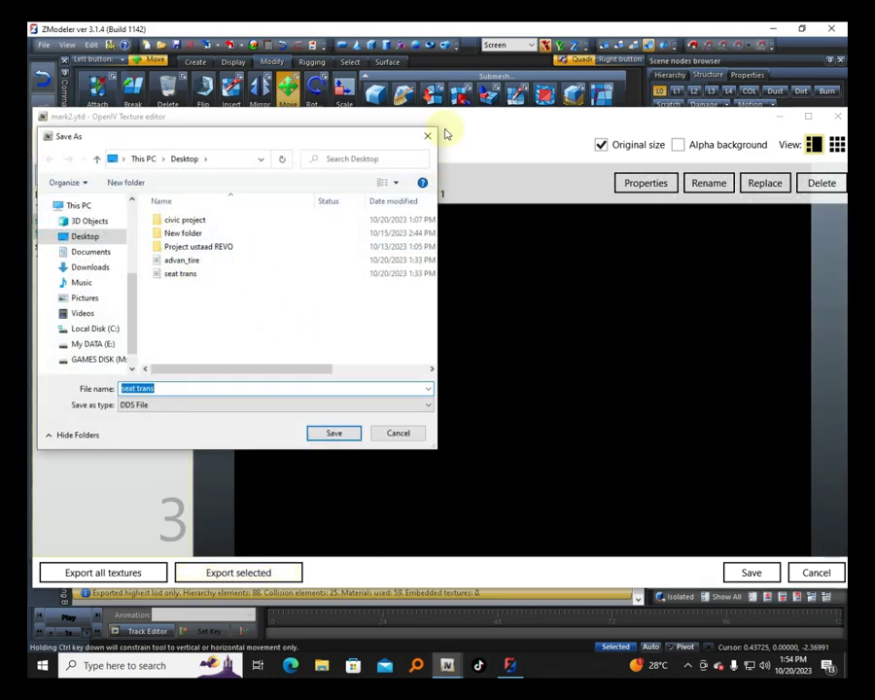
pyautogui.click(424, 137)
pyautogui.click(838, 117)
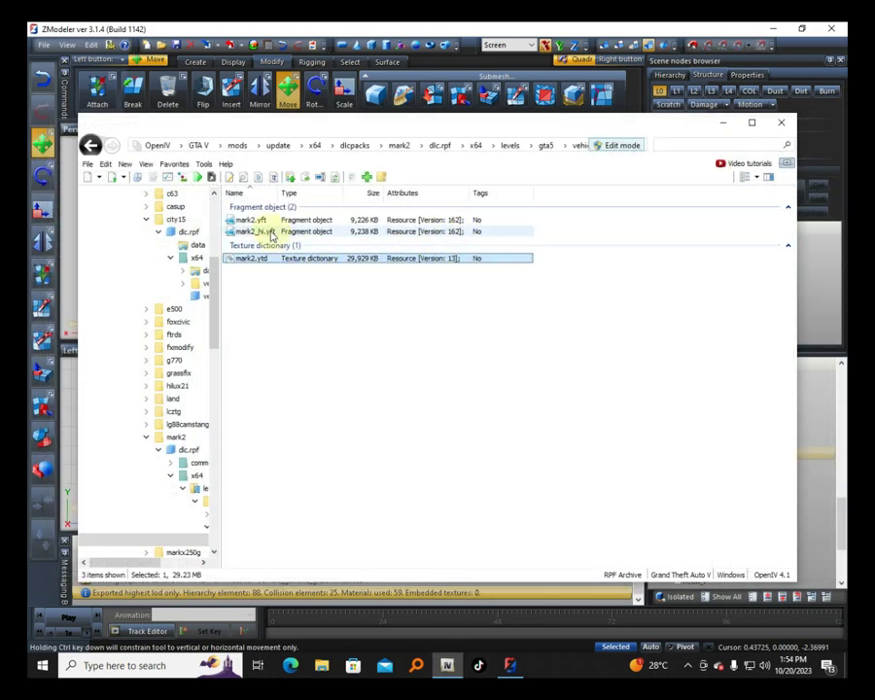
# Step: Return to dlcpacks and open the bmwe39.ytd texture dictionary in vehicles.rpf of the bmwe39 dlc.rpf
pyautogui.click(279, 146)
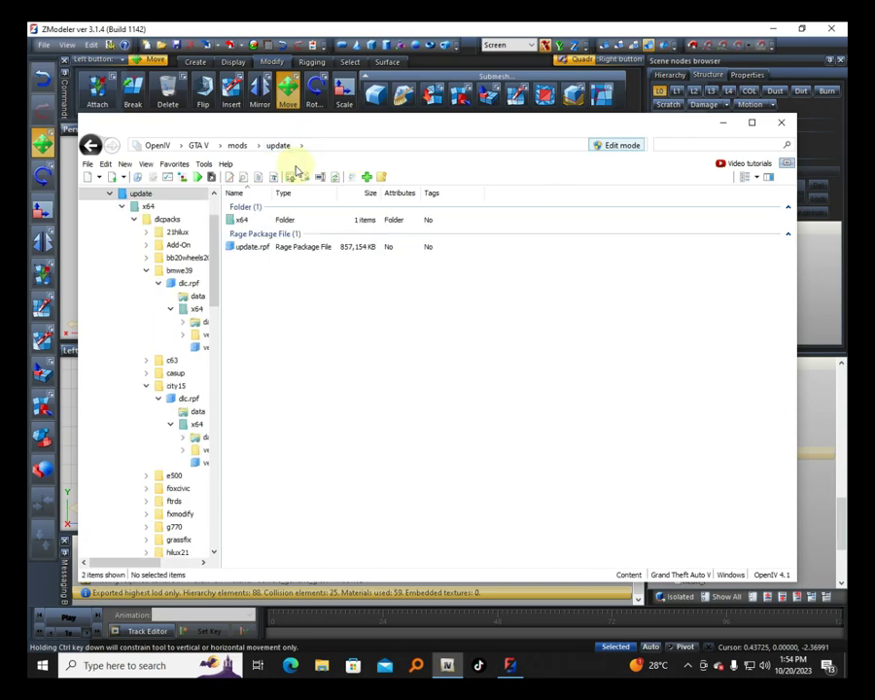
pyautogui.doubleClick(273, 220)
pyautogui.doubleClick(271, 221)
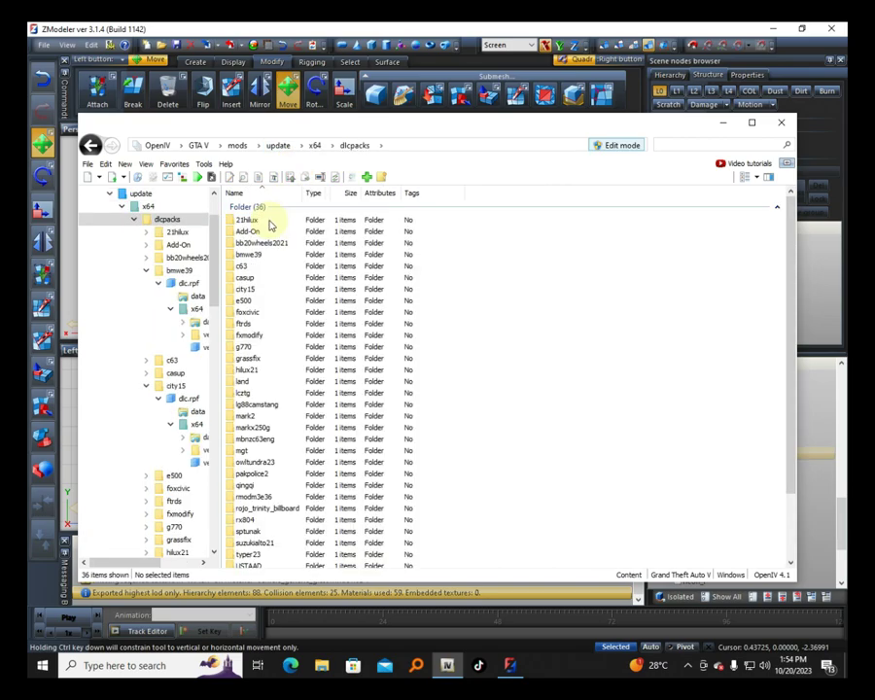
pyautogui.doubleClick(251, 255)
pyautogui.doubleClick(254, 221)
pyautogui.click(255, 233)
pyautogui.doubleClick(243, 232)
pyautogui.click(263, 254)
pyautogui.doubleClick(262, 256)
pyautogui.doubleClick(258, 258)
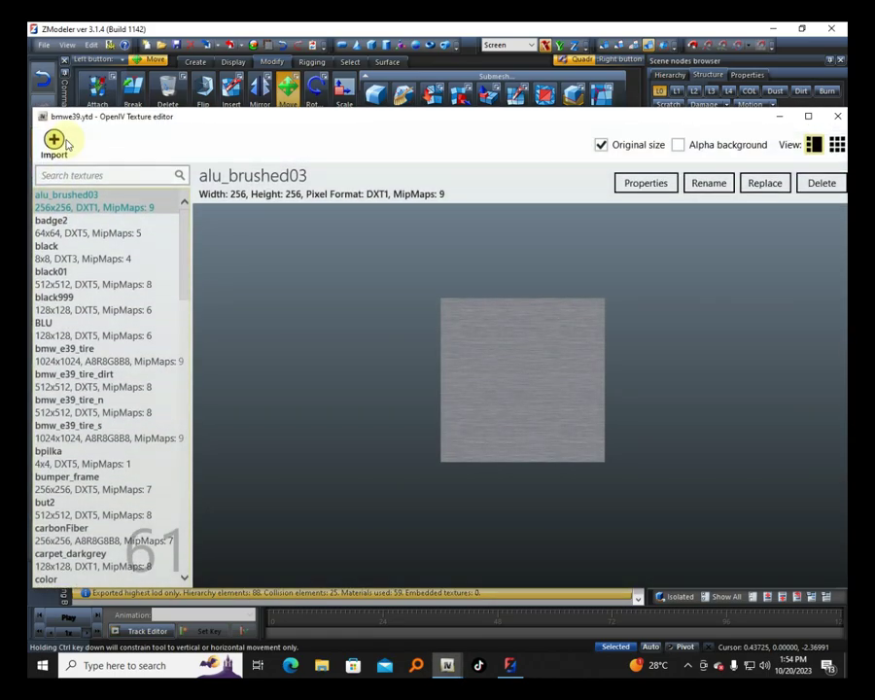
# Step: Import the advan_tire and seat trans textures from the Desktop into bmwe39.ytd and save the dictionary
pyautogui.click(53, 148)
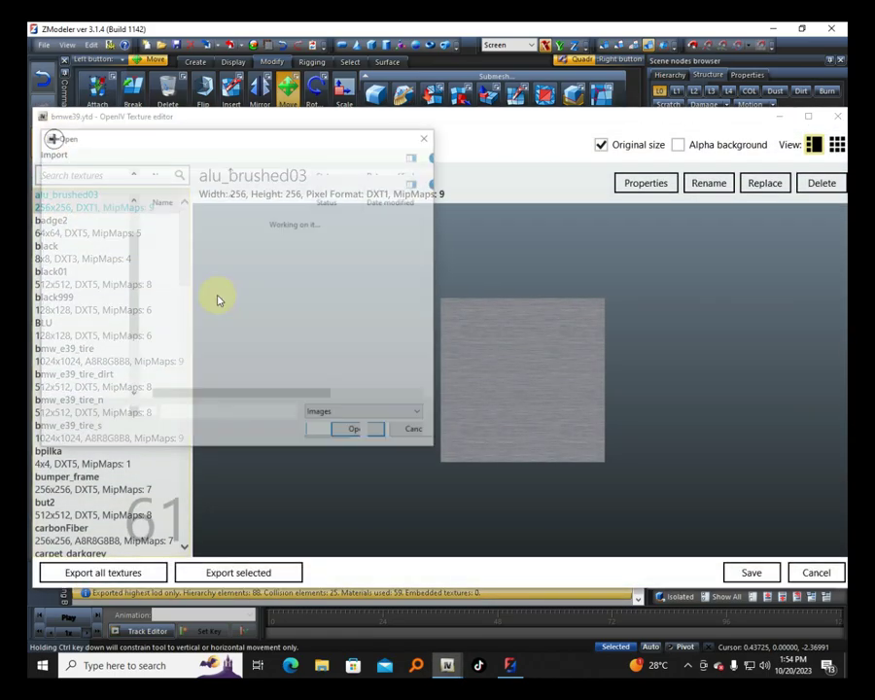
pyautogui.moveTo(177, 287); pyautogui.dragTo(173, 255)
pyautogui.click(330, 432)
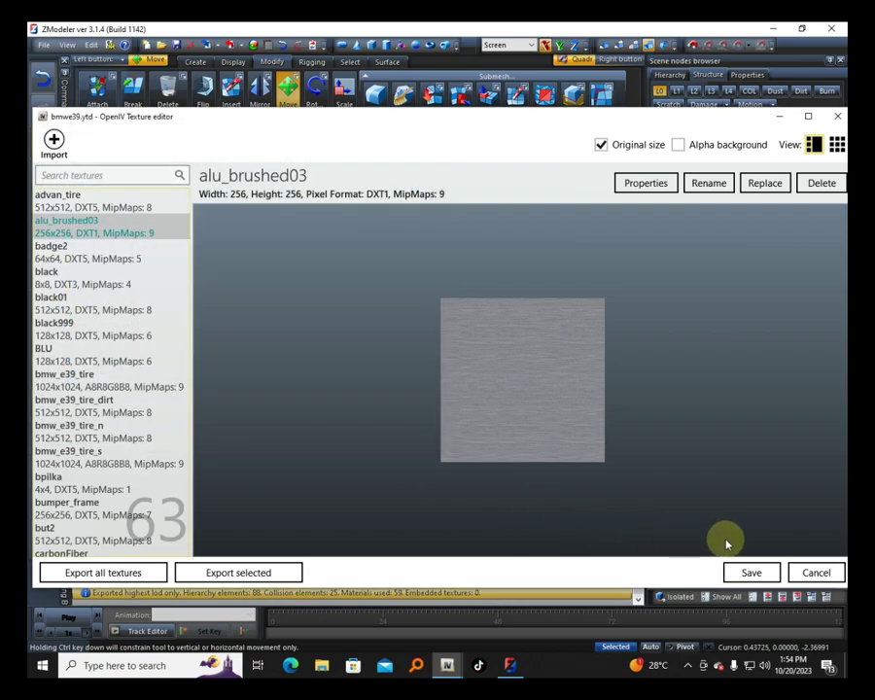
pyautogui.click(749, 574)
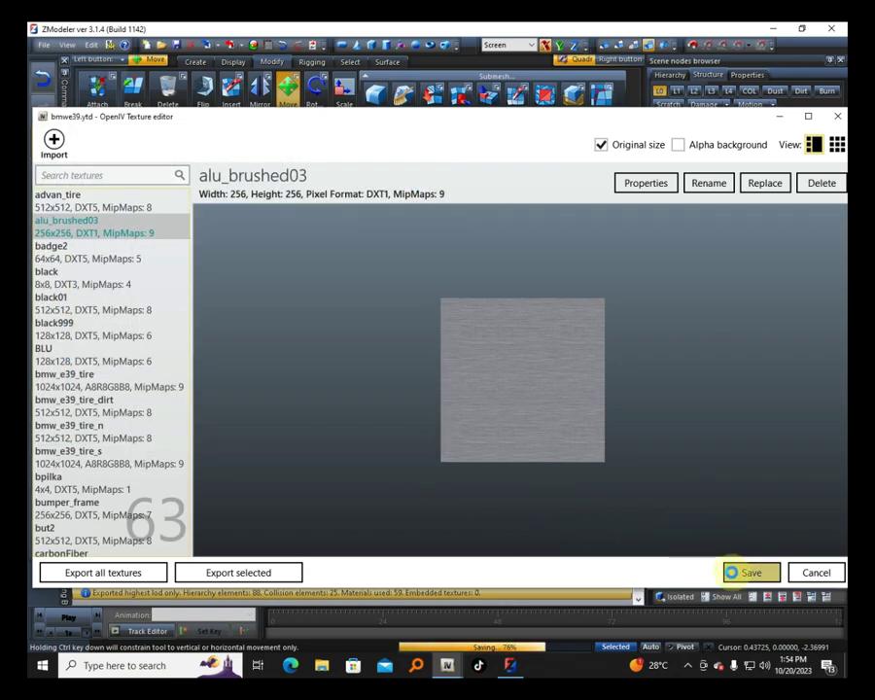
pyautogui.click(687, 666)
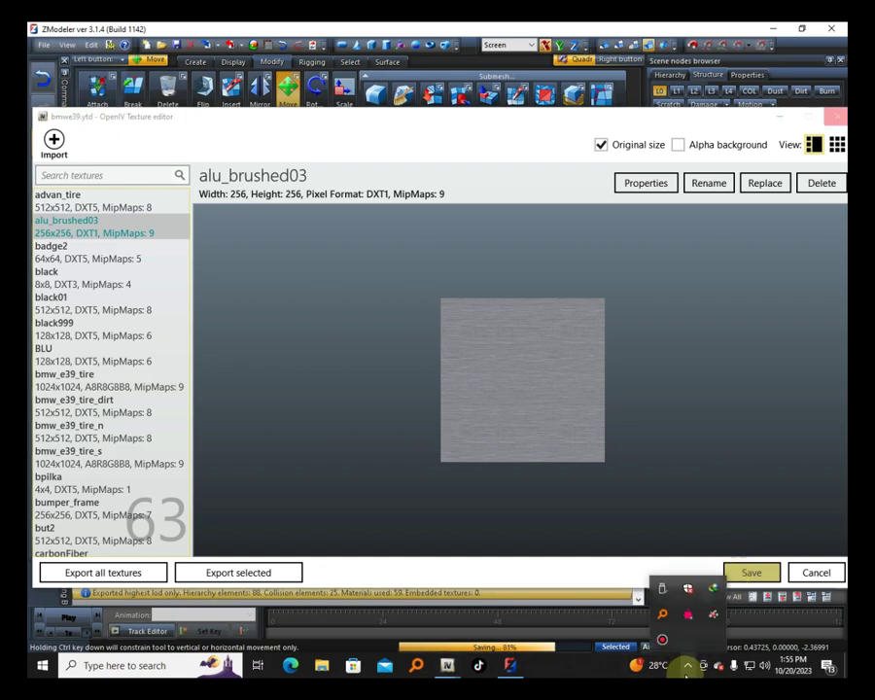
pyautogui.click(676, 420)
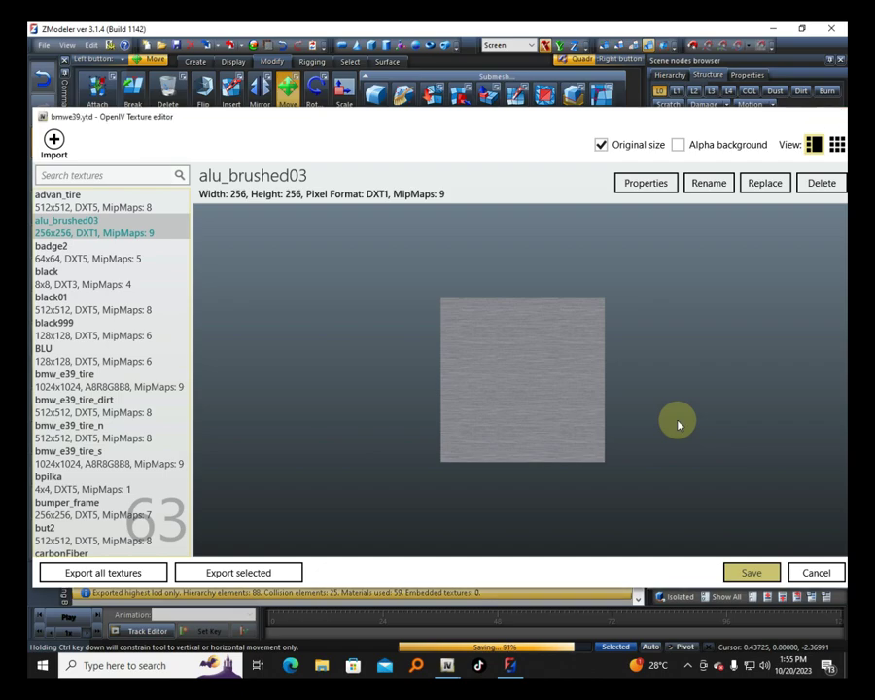
pyautogui.press('Escape')
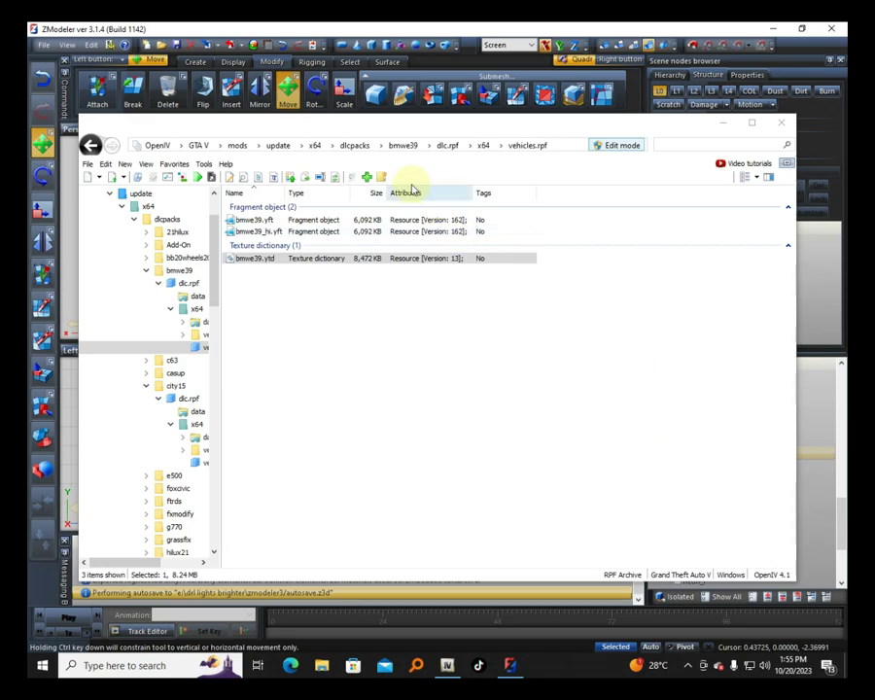
# Step: From dlcpacks, go through lcztg's dlc.rpf to its vehicles.rpf under x64, levels and gta5, and open lcztg_hi.yft in the model viewer
pyautogui.click(360, 146)
pyautogui.click(263, 326)
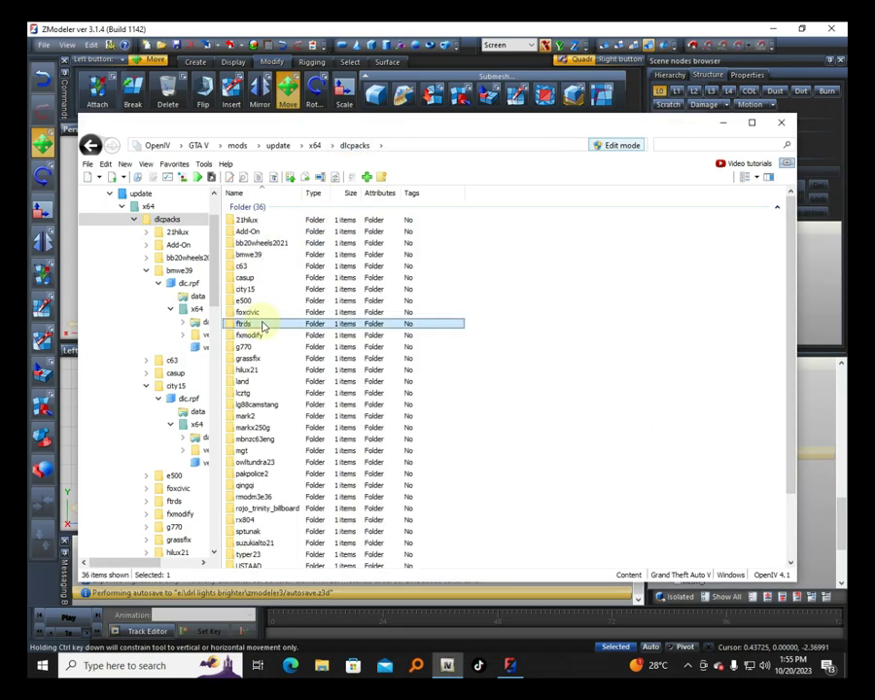
pyautogui.scroll(-3, 262, 330)
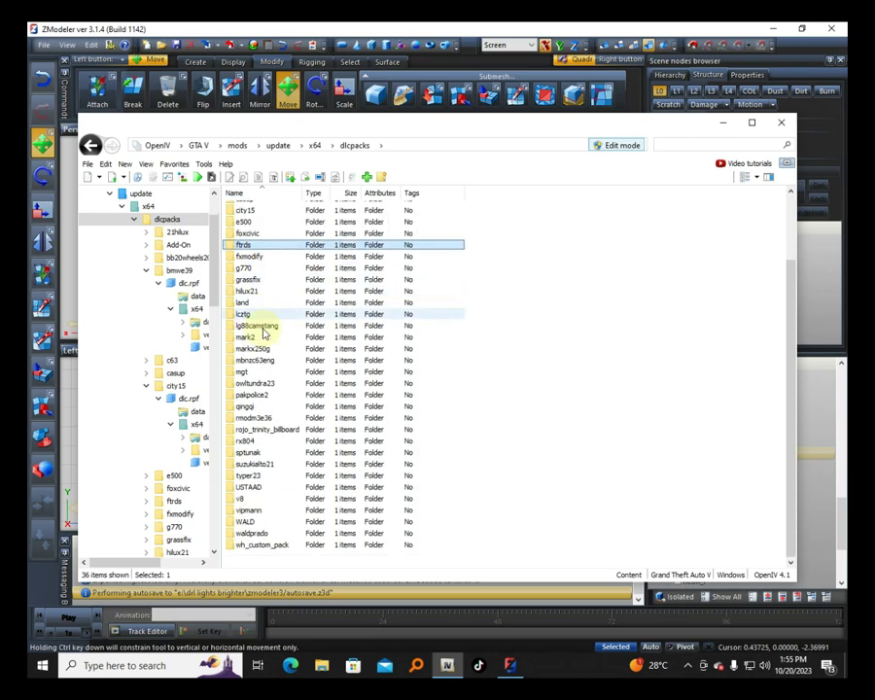
pyautogui.doubleClick(255, 303)
pyautogui.doubleClick(269, 230)
pyautogui.doubleClick(268, 230)
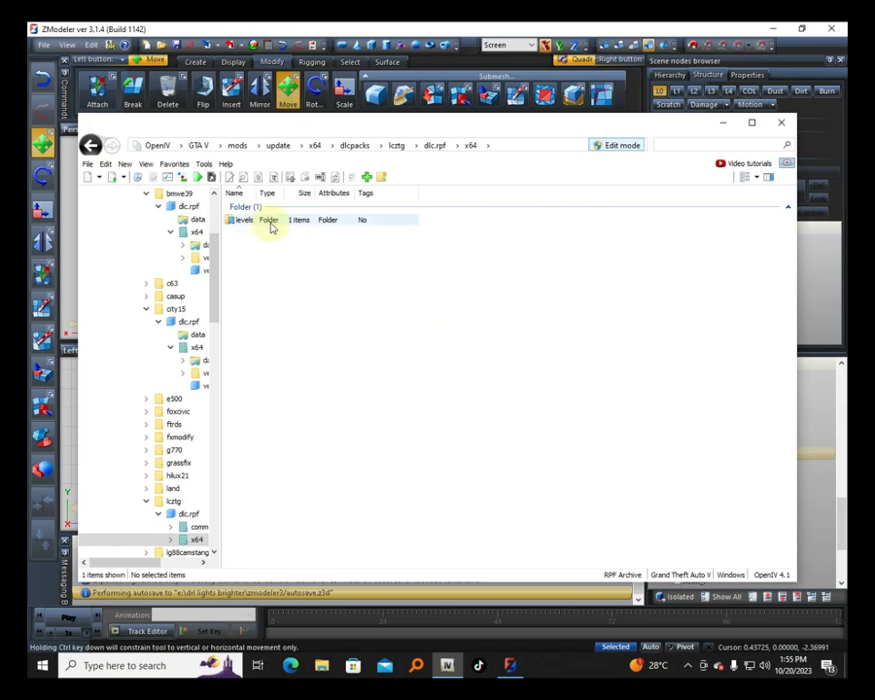
pyautogui.doubleClick(270, 226)
pyautogui.doubleClick(270, 224)
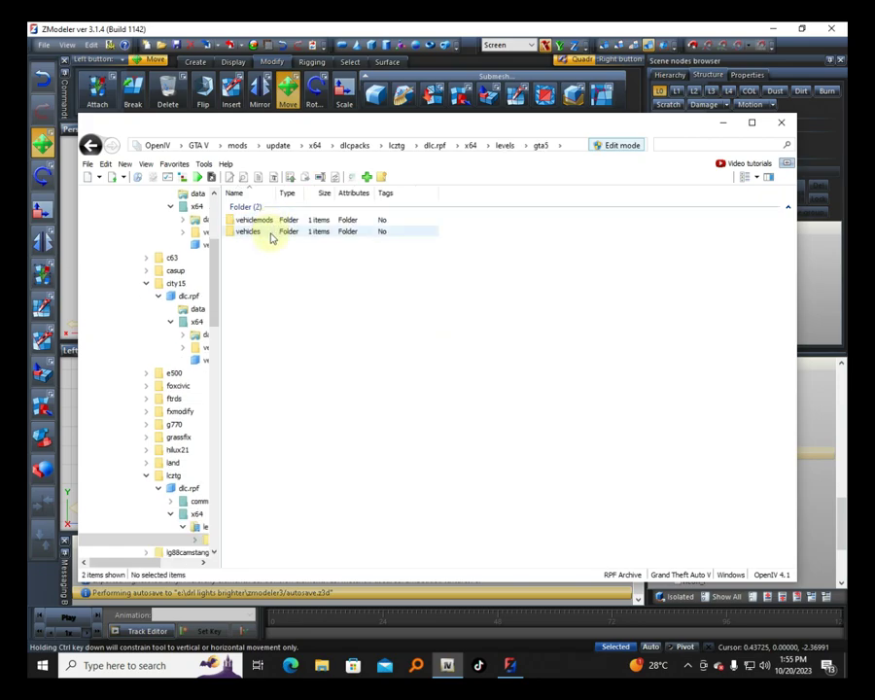
pyautogui.doubleClick(270, 231)
pyautogui.click(260, 219)
pyautogui.doubleClick(261, 220)
pyautogui.click(263, 232)
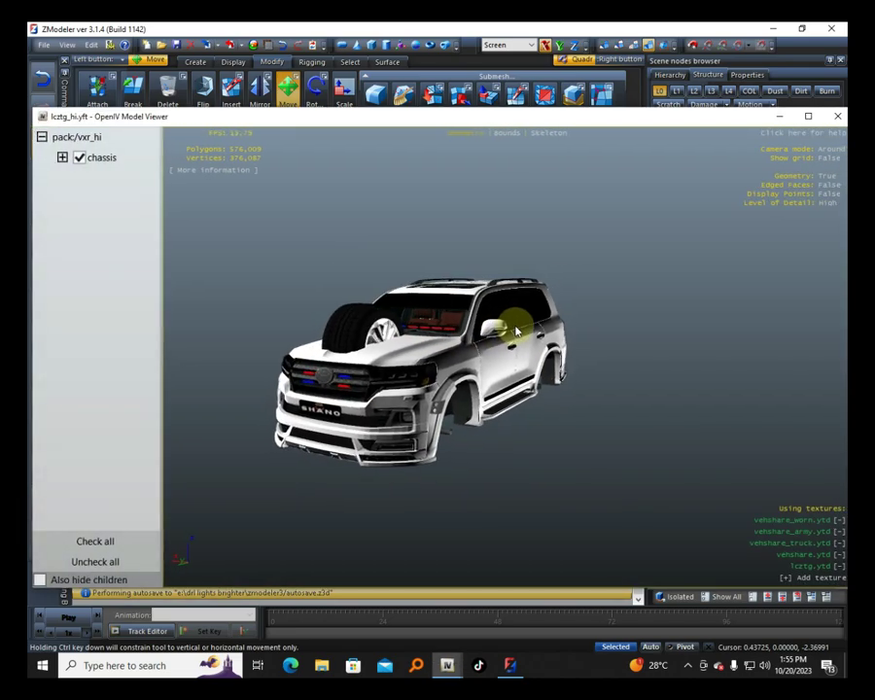
# Step: Examine the front of the Land Cruiser model from several angles and distances, including its grille lights, number plate, bumper and headlights
pyautogui.moveTo(516, 332); pyautogui.dragTo(622, 326)
pyautogui.scroll(2, 471, 418)
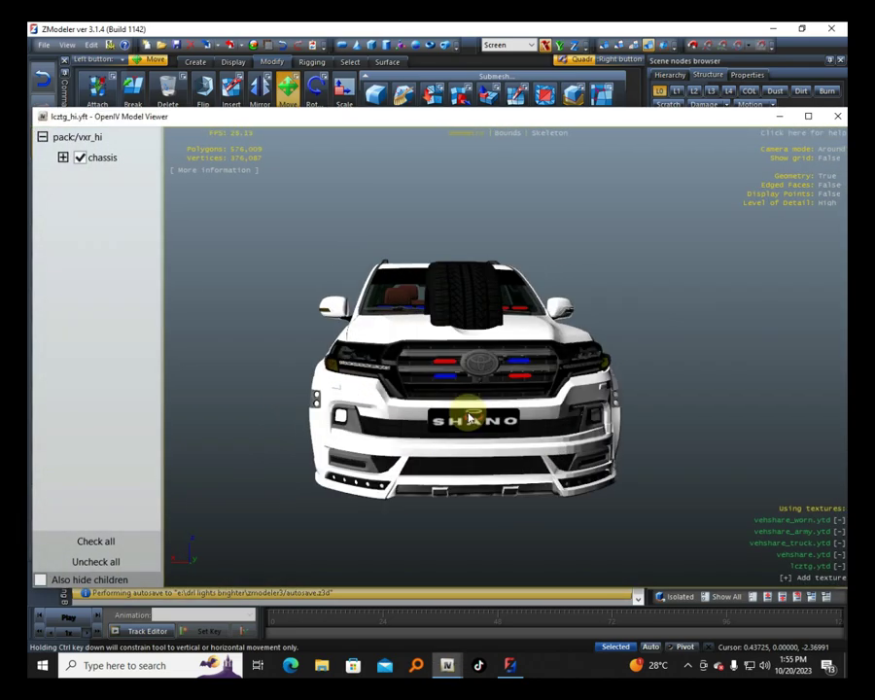
pyautogui.moveTo(470, 414); pyautogui.dragTo(420, 430)
pyautogui.moveTo(512, 416); pyautogui.dragTo(476, 416)
pyautogui.scroll(3, 391, 455)
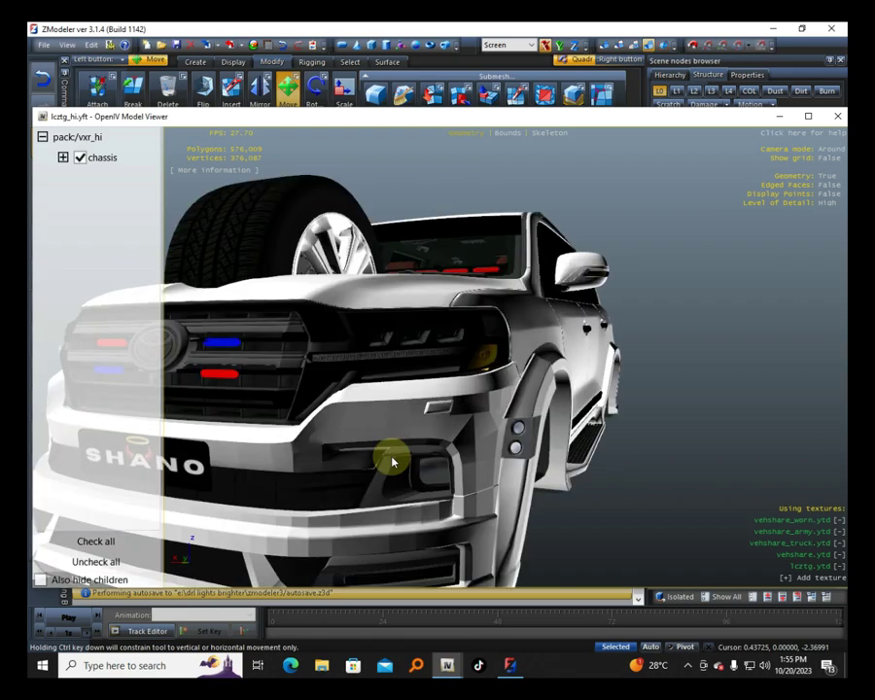
pyautogui.scroll(-3, 393, 459)
pyautogui.moveTo(393, 457); pyautogui.dragTo(478, 449)
pyautogui.scroll(2, 337, 387)
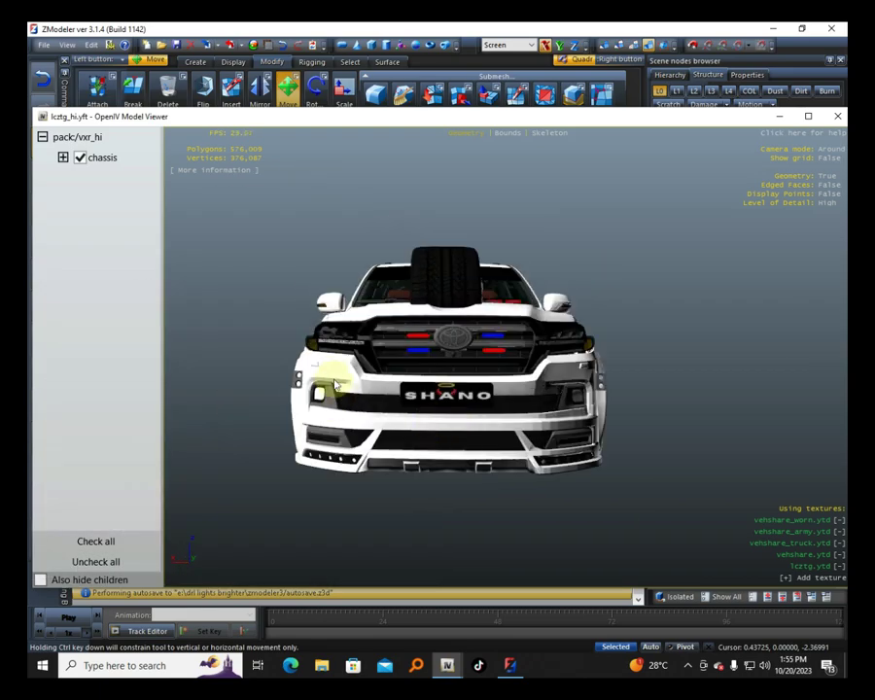
pyautogui.moveTo(469, 411); pyautogui.dragTo(463, 440)
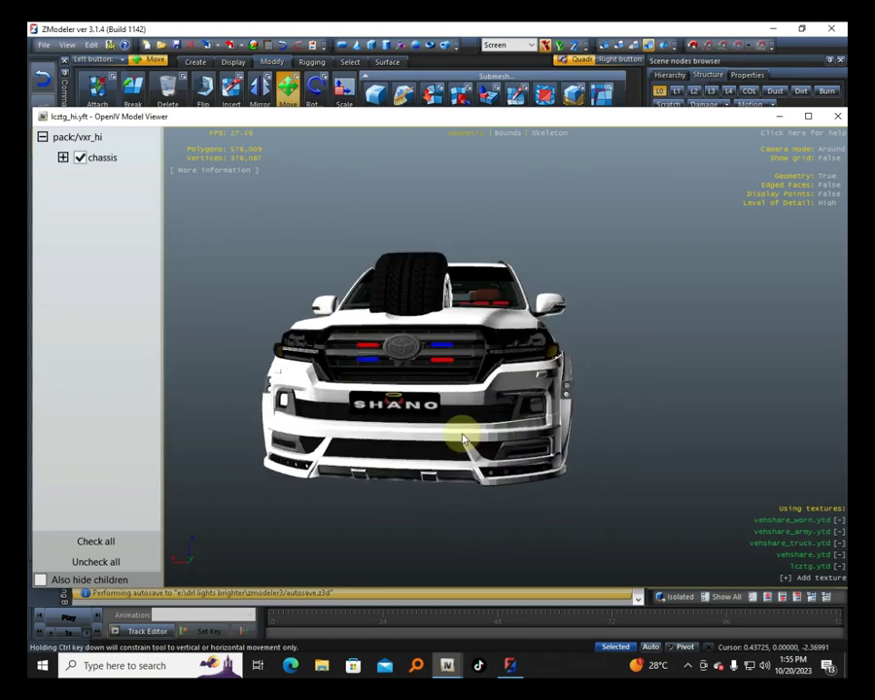
pyautogui.scroll(5, 467, 442)
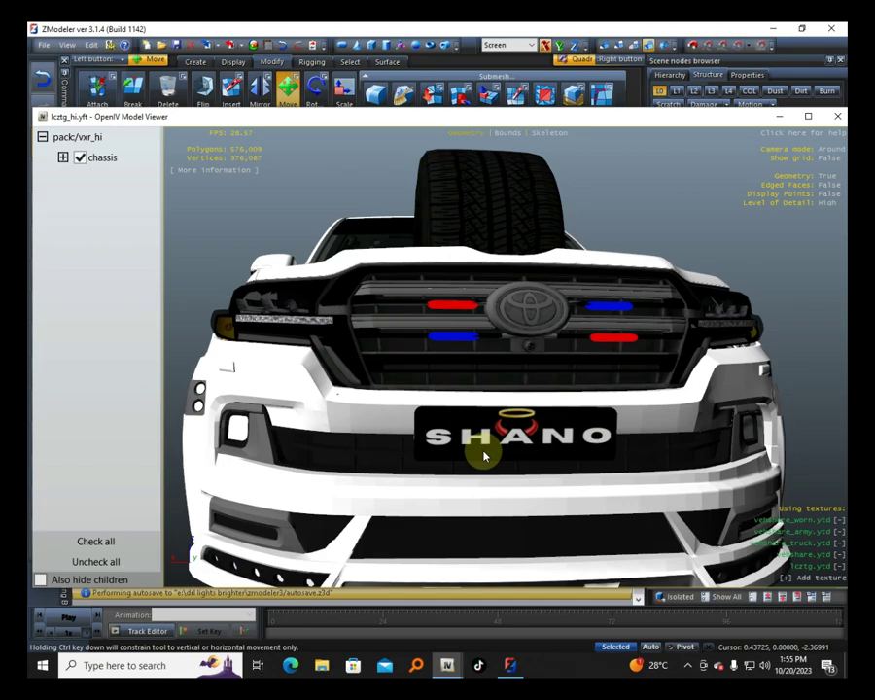
pyautogui.scroll(-5, 483, 455)
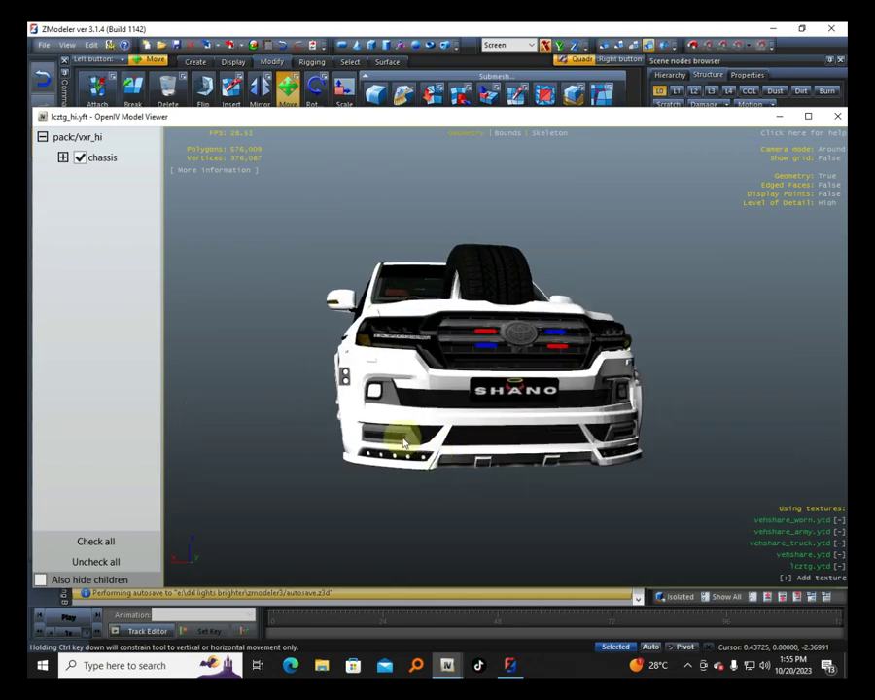
pyautogui.scroll(5, 404, 442)
pyautogui.scroll(-5, 403, 442)
pyautogui.moveTo(399, 437); pyautogui.dragTo(433, 401)
pyautogui.scroll(5, 387, 451)
pyautogui.scroll(-7, 387, 450)
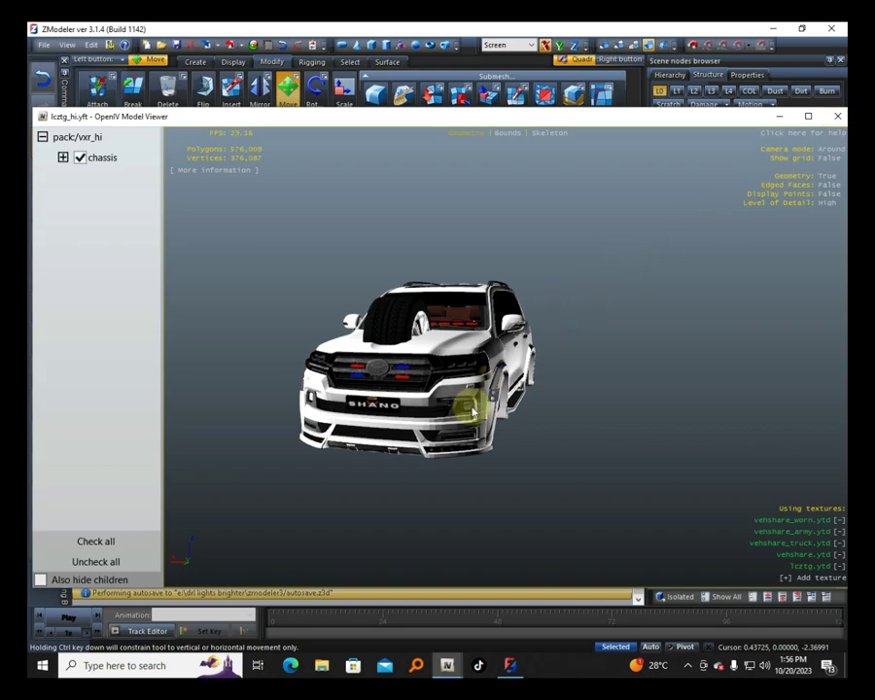
pyautogui.scroll(2, 431, 424)
pyautogui.moveTo(432, 424); pyautogui.dragTo(461, 418)
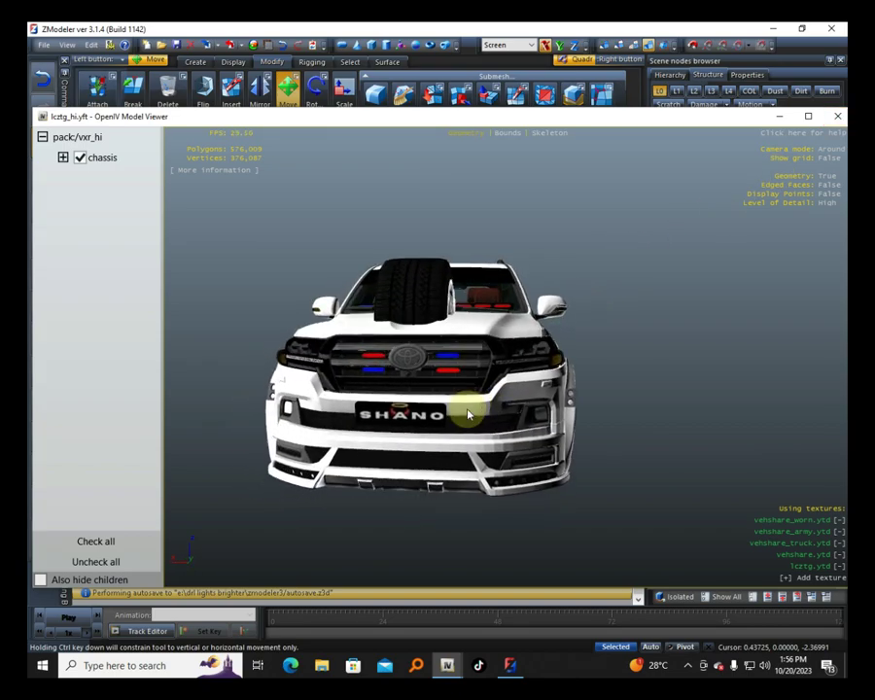
pyautogui.scroll(3, 428, 448)
pyautogui.scroll(-3, 424, 458)
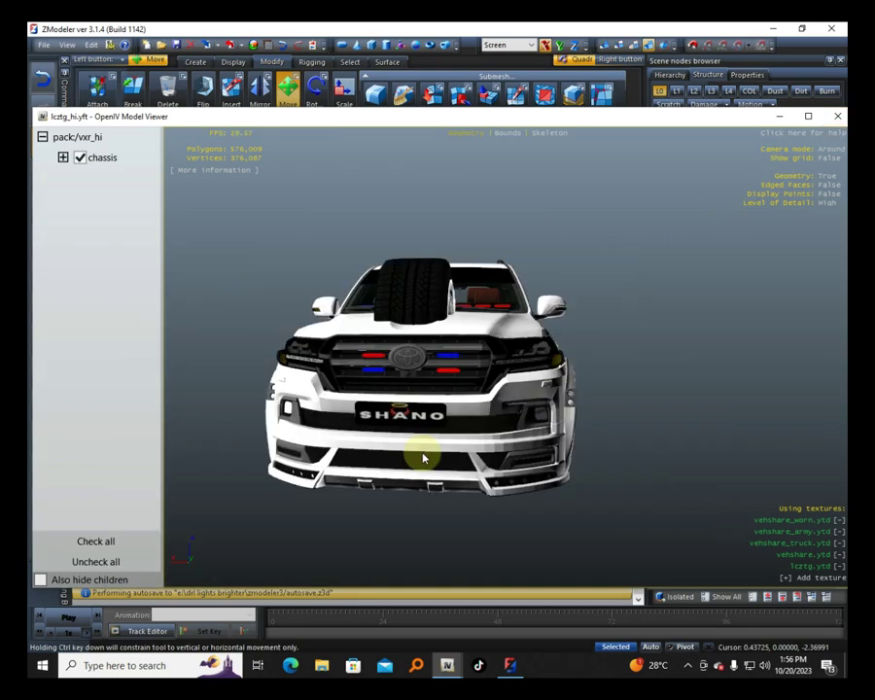
pyautogui.scroll(3, 440, 453)
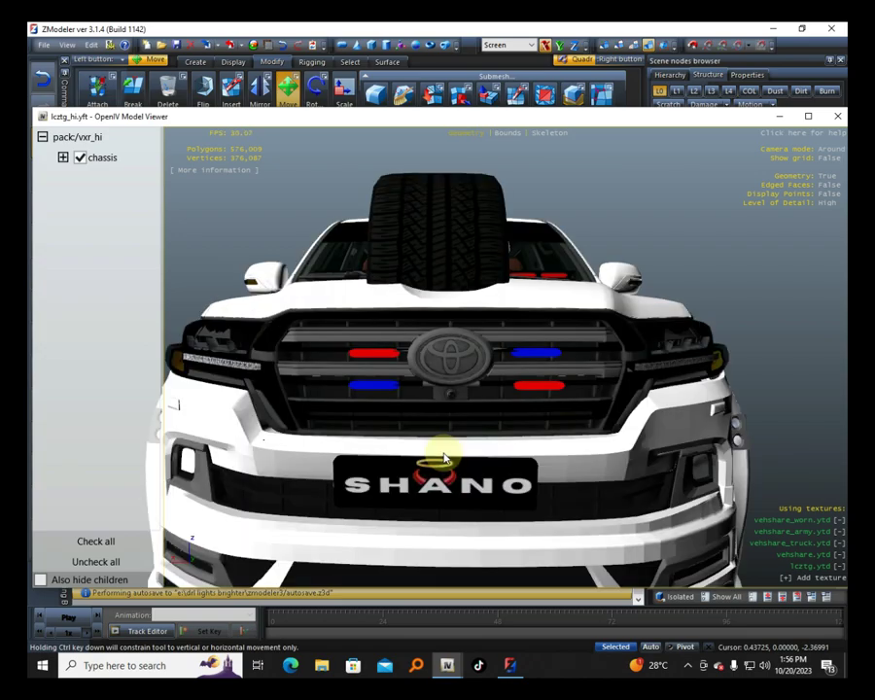
pyautogui.scroll(-3, 451, 439)
pyautogui.scroll(1, 450, 437)
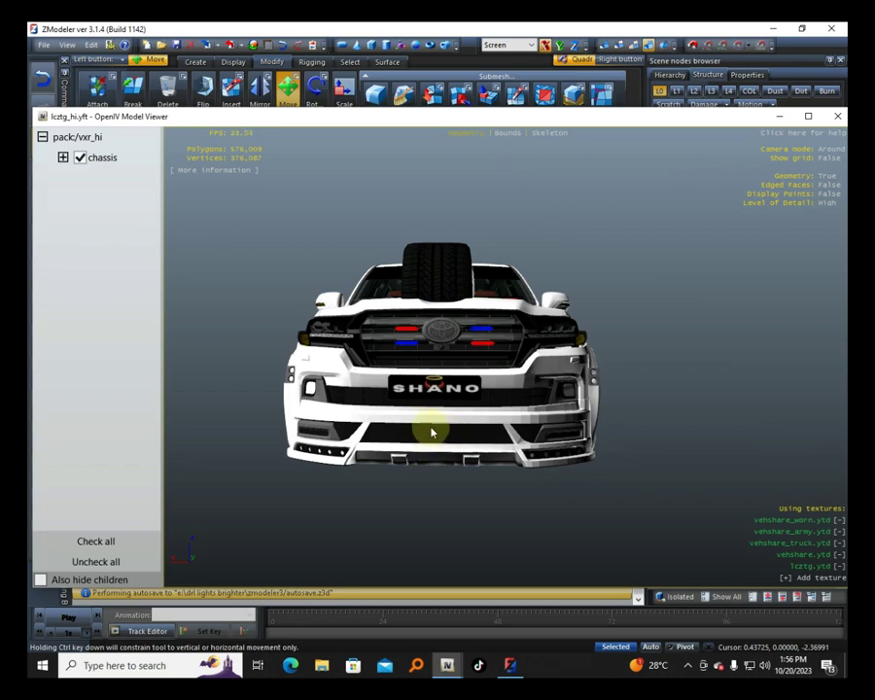
pyautogui.scroll(3, 440, 454)
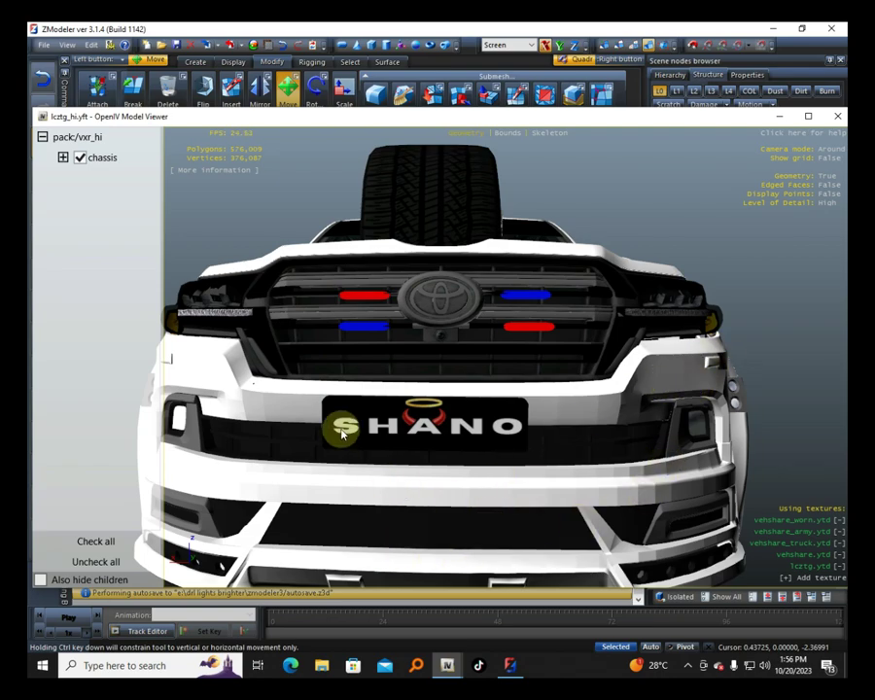
pyautogui.scroll(-3, 343, 426)
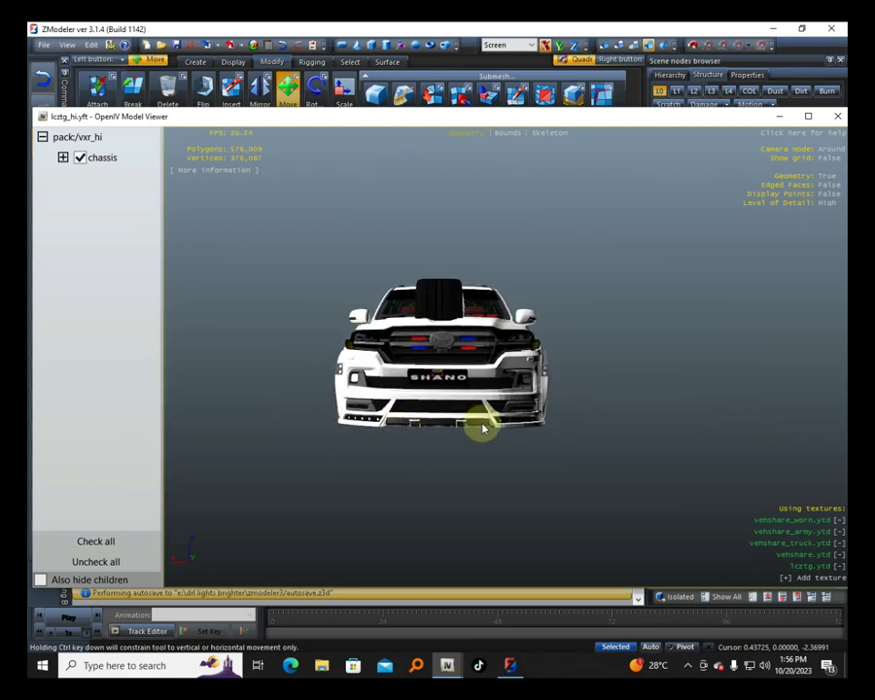
pyautogui.scroll(2, 481, 413)
pyautogui.moveTo(587, 383); pyautogui.dragTo(569, 409)
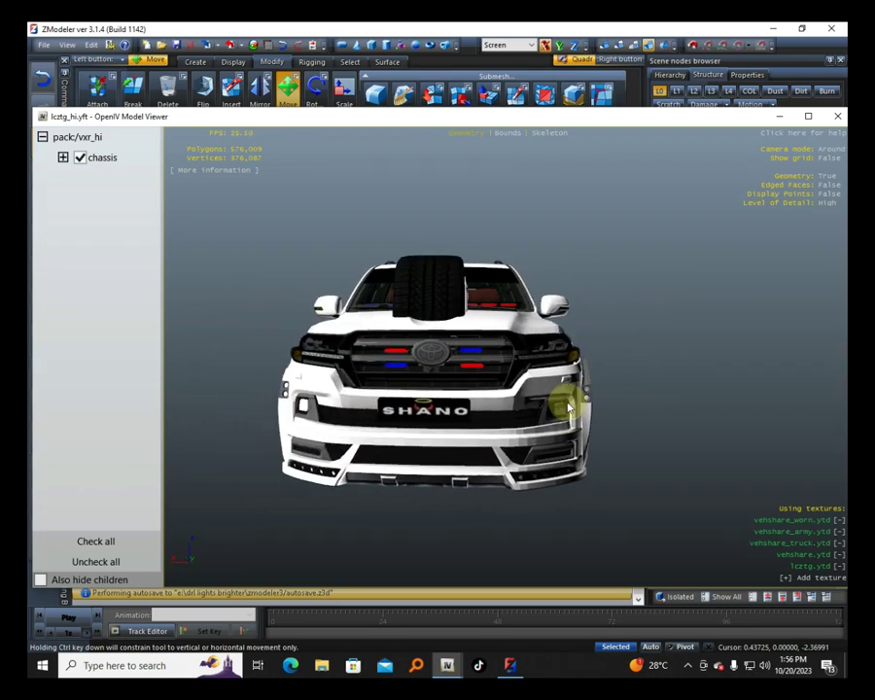
pyautogui.moveTo(569, 409); pyautogui.dragTo(474, 418)
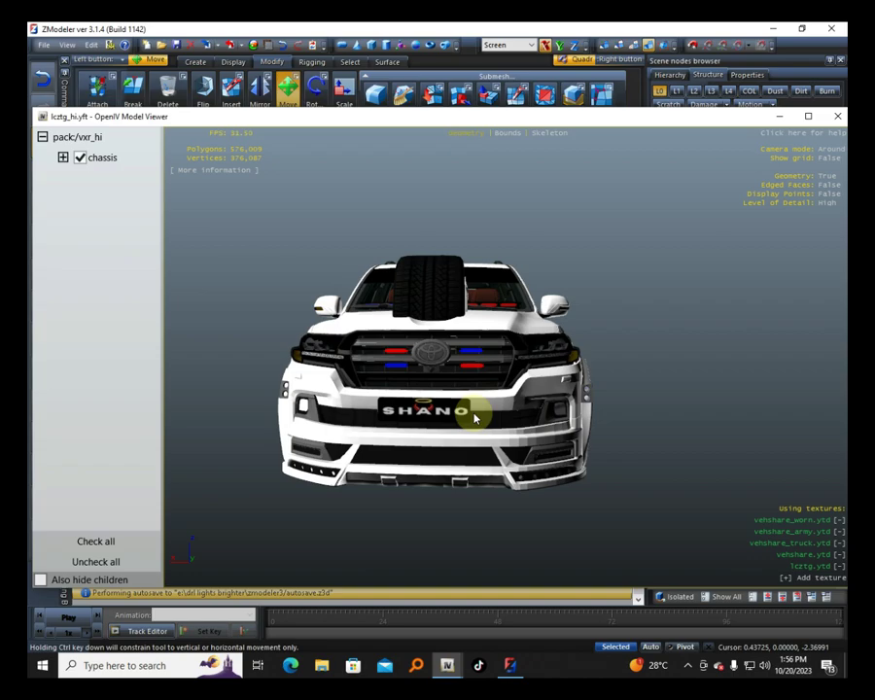
pyautogui.moveTo(475, 418); pyautogui.dragTo(409, 406)
pyautogui.scroll(3, 535, 450)
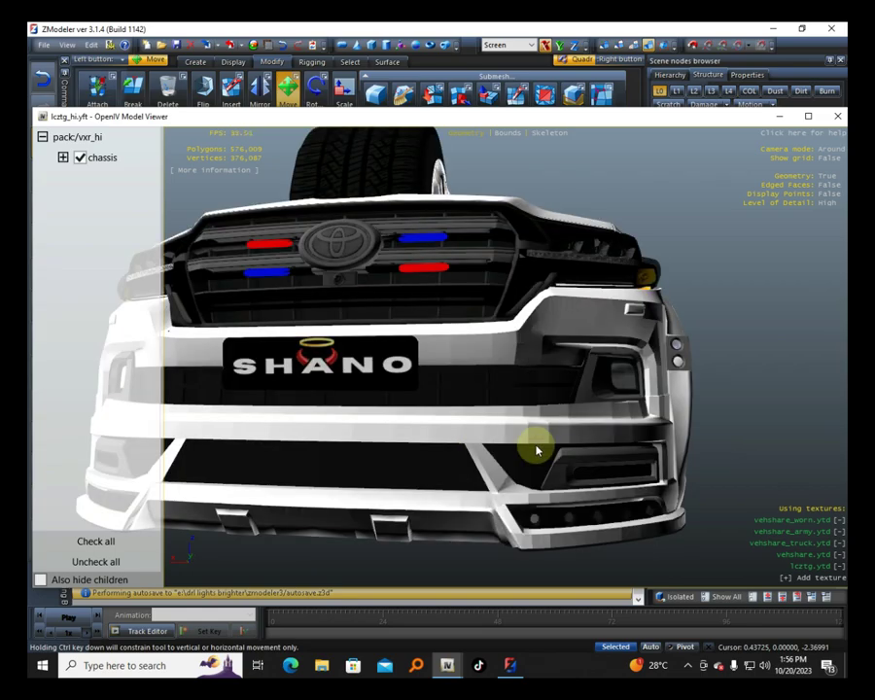
pyautogui.scroll(-3, 535, 450)
pyautogui.moveTo(485, 393); pyautogui.dragTo(502, 429)
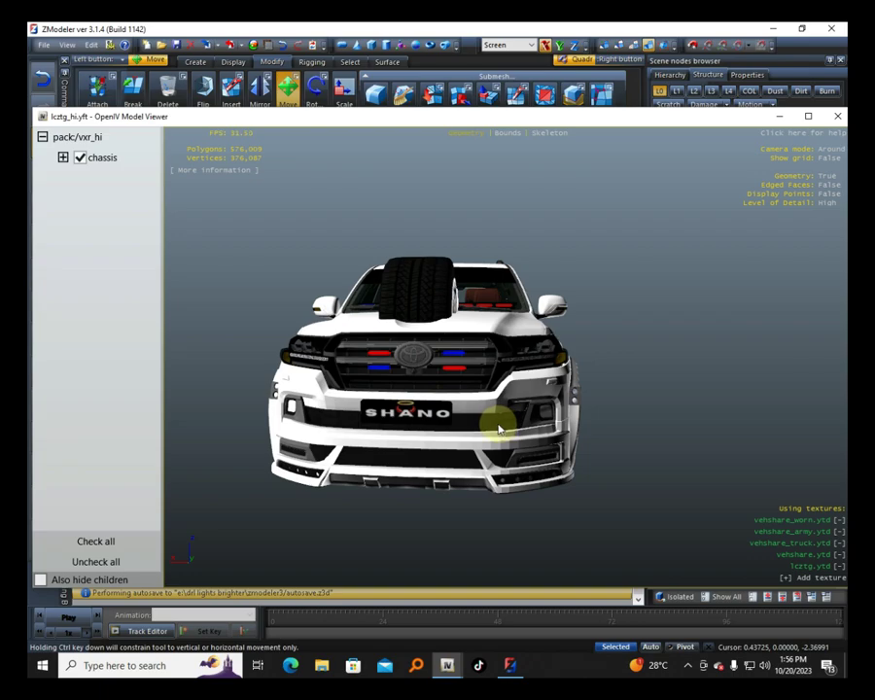
pyautogui.moveTo(488, 428); pyautogui.dragTo(501, 427)
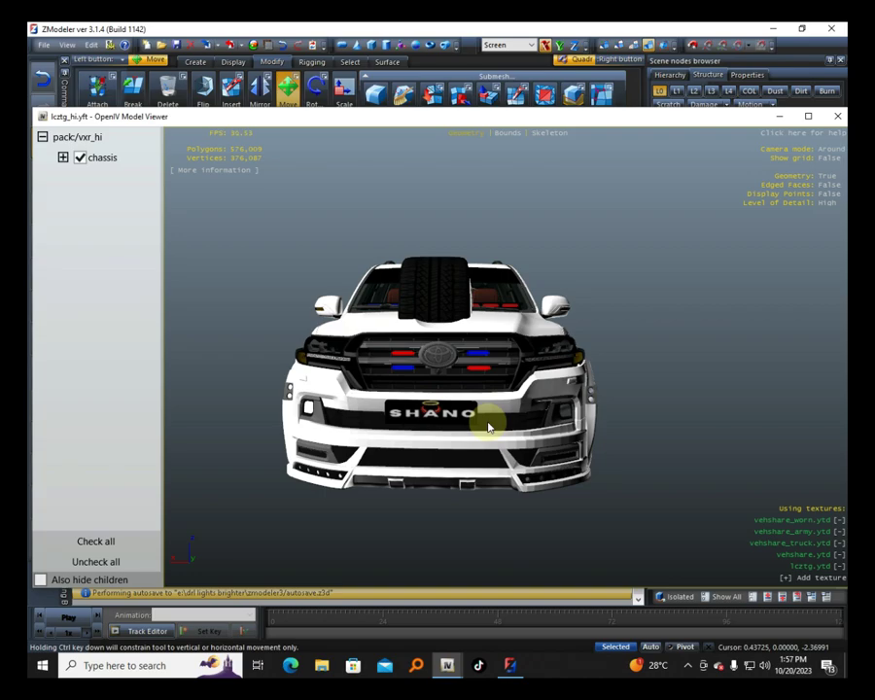
pyautogui.moveTo(488, 428); pyautogui.dragTo(489, 422)
pyautogui.scroll(3, 488, 416)
pyautogui.scroll(-3, 488, 416)
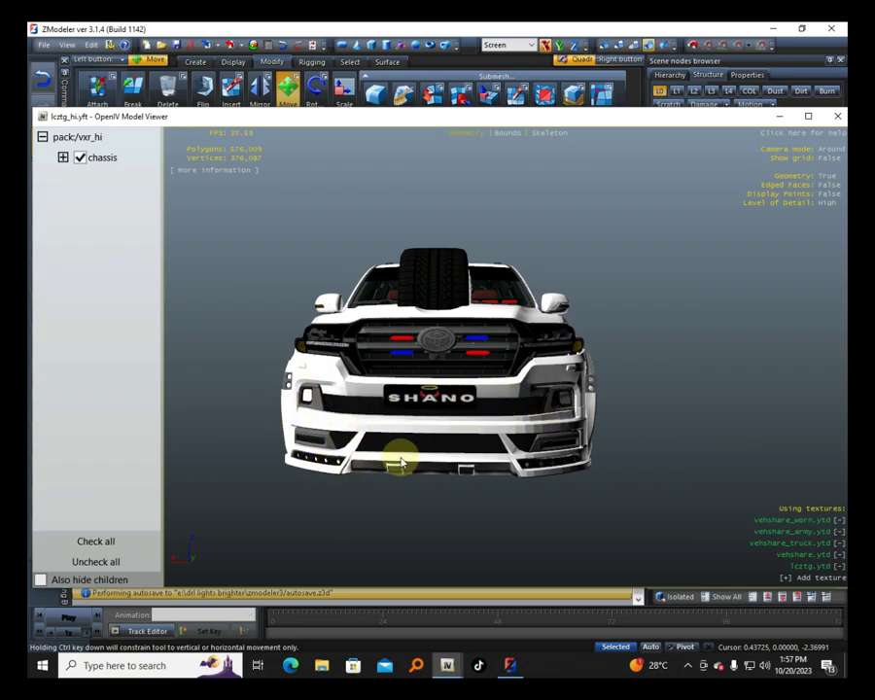
# Step: Close ZModeler and start Google Chrome
pyautogui.click(778, 117)
pyautogui.click(832, 29)
pyautogui.click(464, 375)
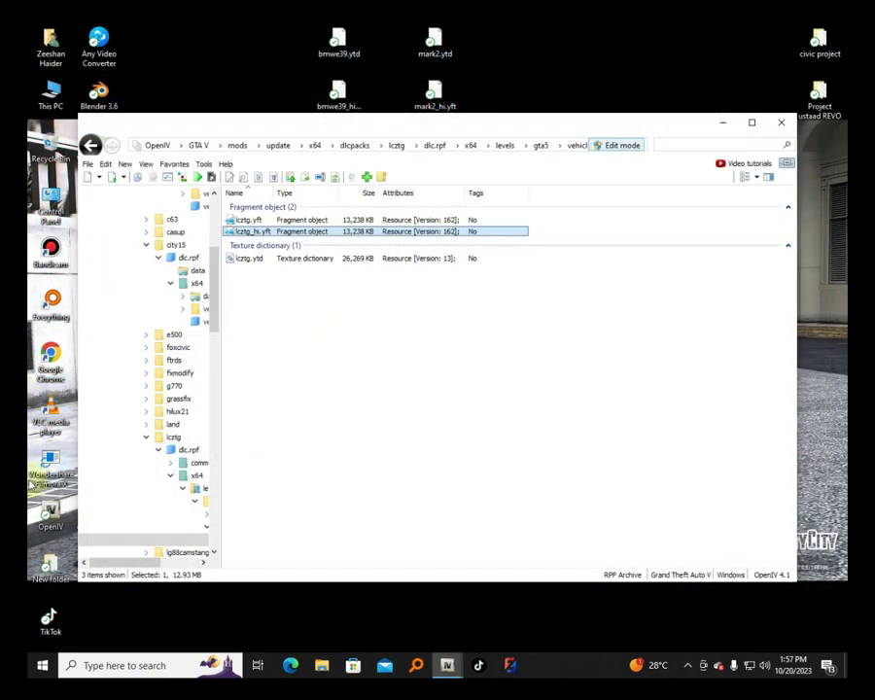
pyautogui.click(49, 360)
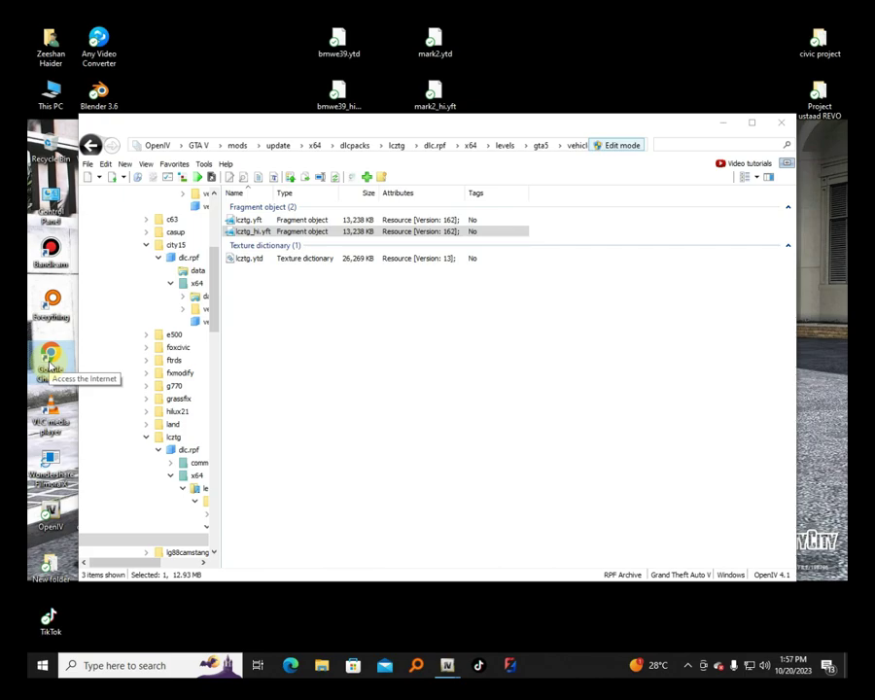
pyautogui.doubleClick(50, 361)
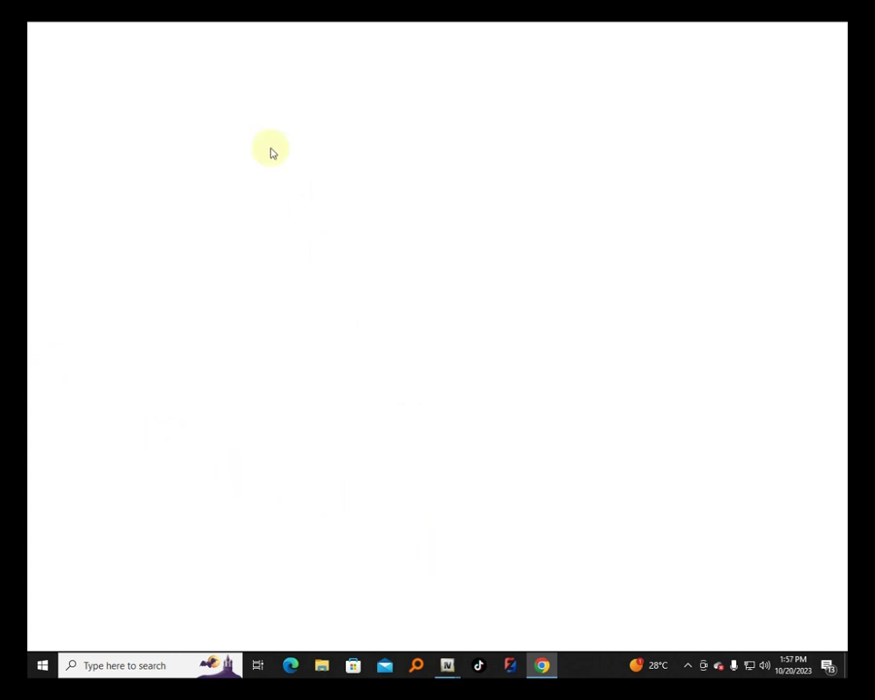
# Step: Bring back the lcztg_hi.yft model viewer and look over the Land Cruiser's front from a slightly higher angle
pyautogui.moveTo(447, 664)
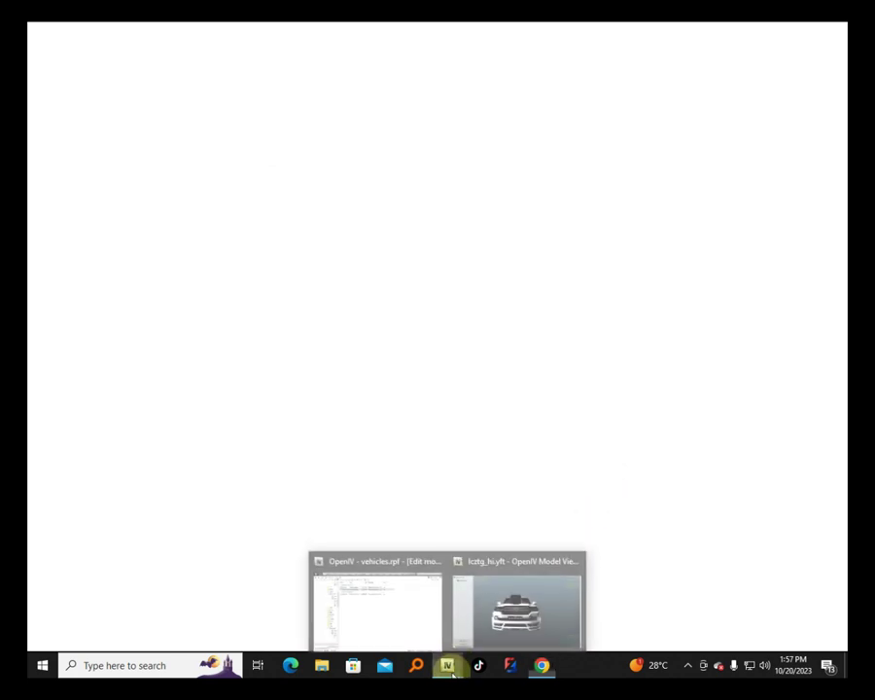
pyautogui.click(510, 614)
pyautogui.scroll(-2, 390, 392)
pyautogui.scroll(2, 398, 398)
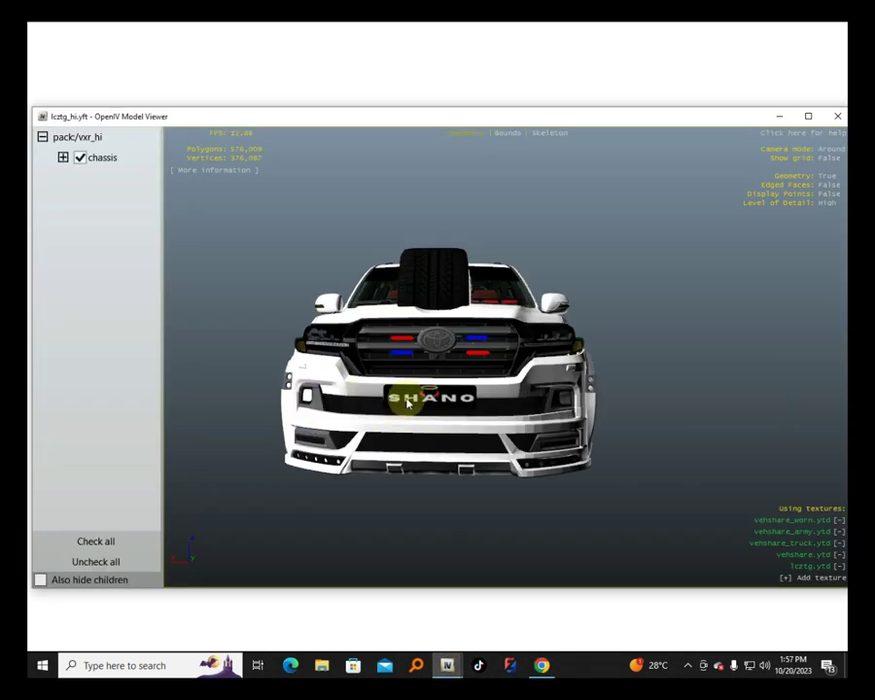
pyautogui.moveTo(346, 374); pyautogui.dragTo(410, 400)
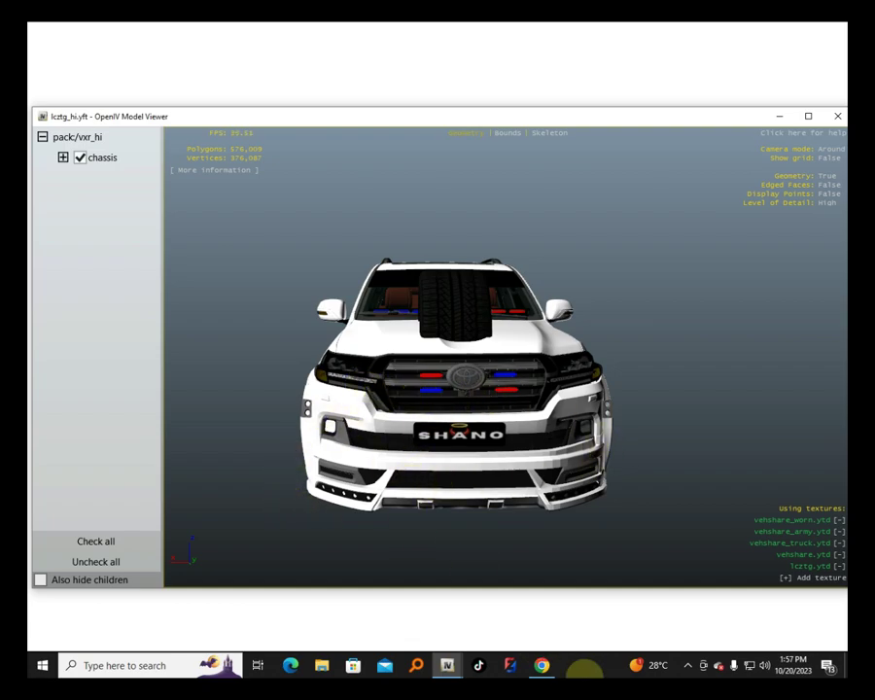
# Step: Switch to Google Chrome and search the web for "toyota land cruiser wald 200 gta san andreas"
pyautogui.click(542, 665)
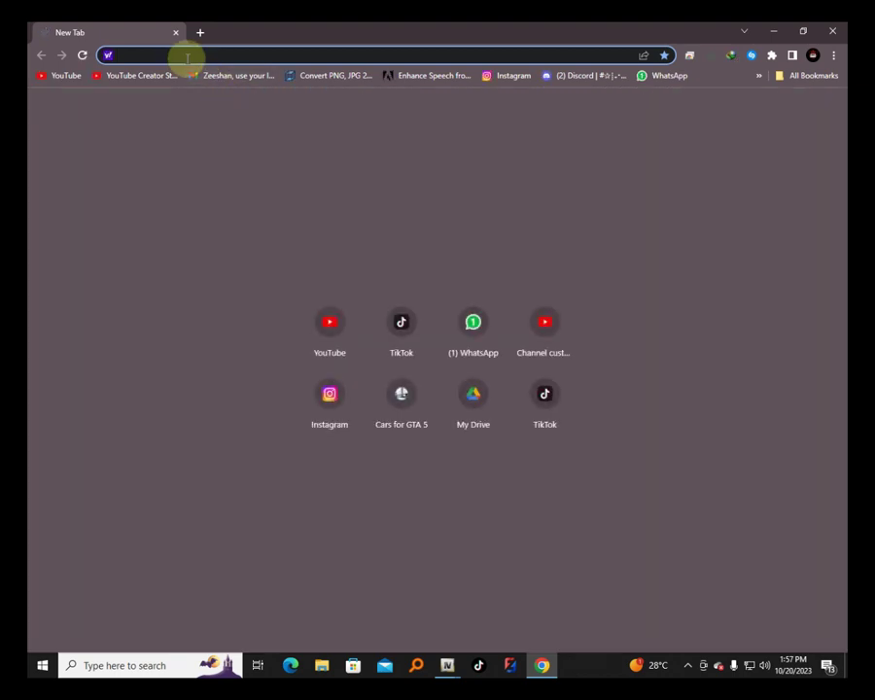
pyautogui.write('toyta')
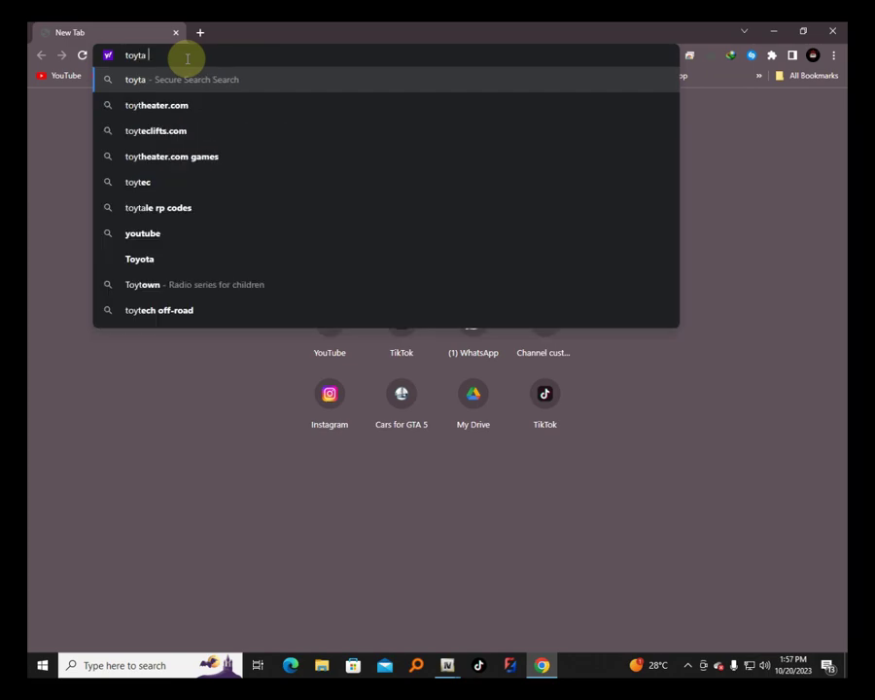
pyautogui.write(' land c')
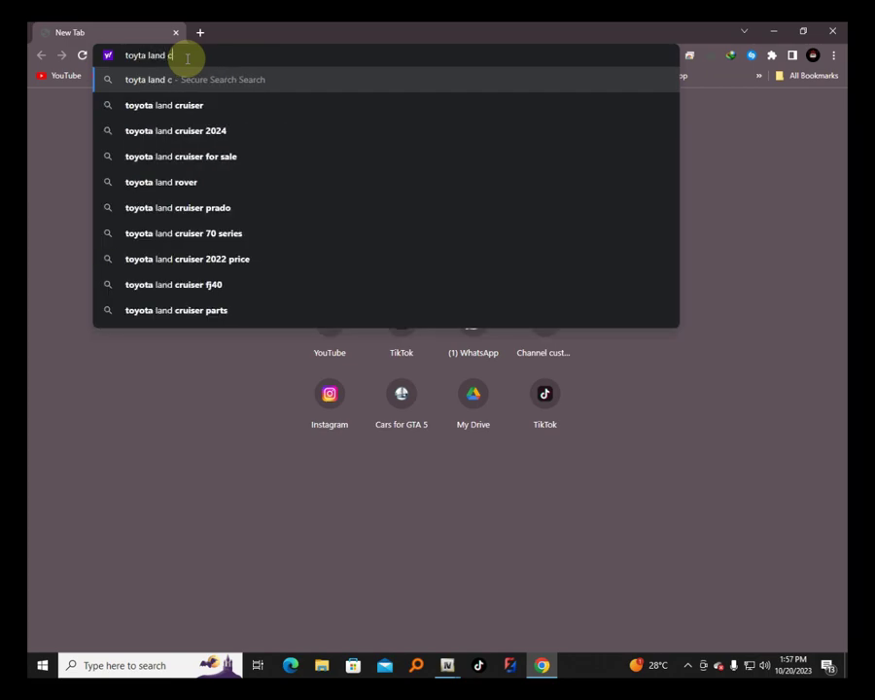
pyautogui.write('rusir wald ')
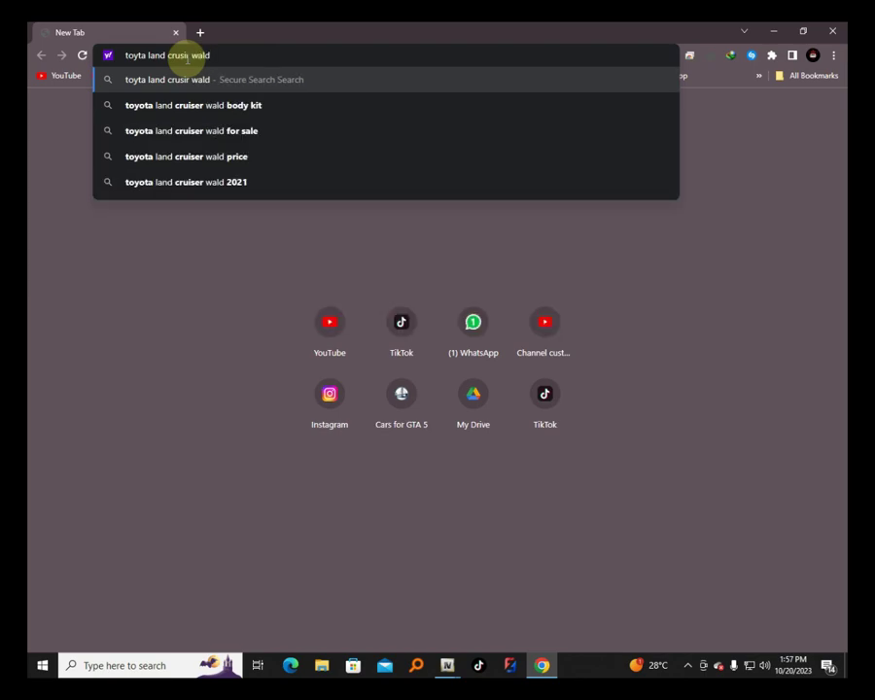
pyautogui.write('200 gta 5')
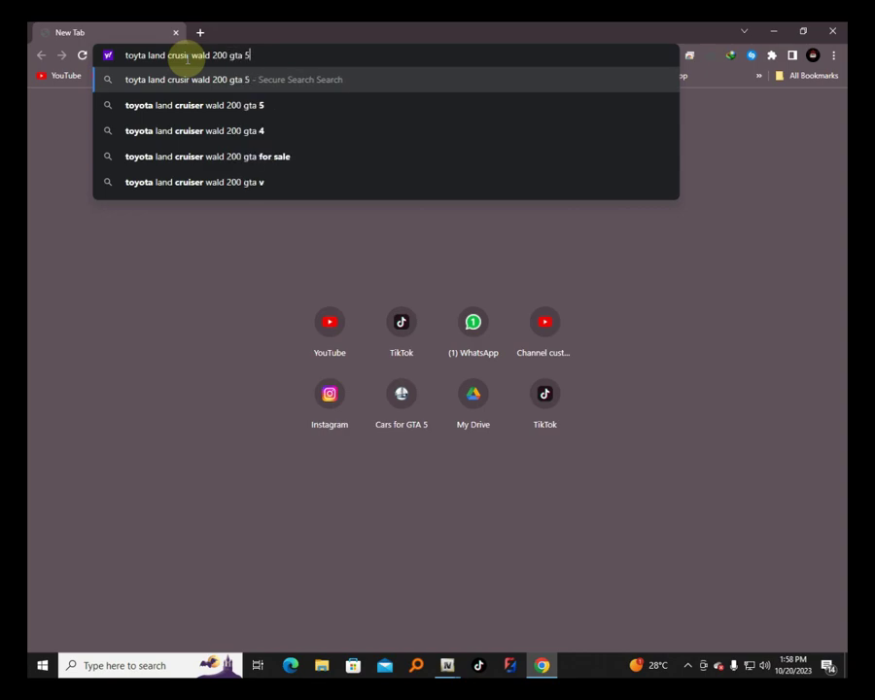
pyautogui.press('BackSpace')
pyautogui.write('sa')
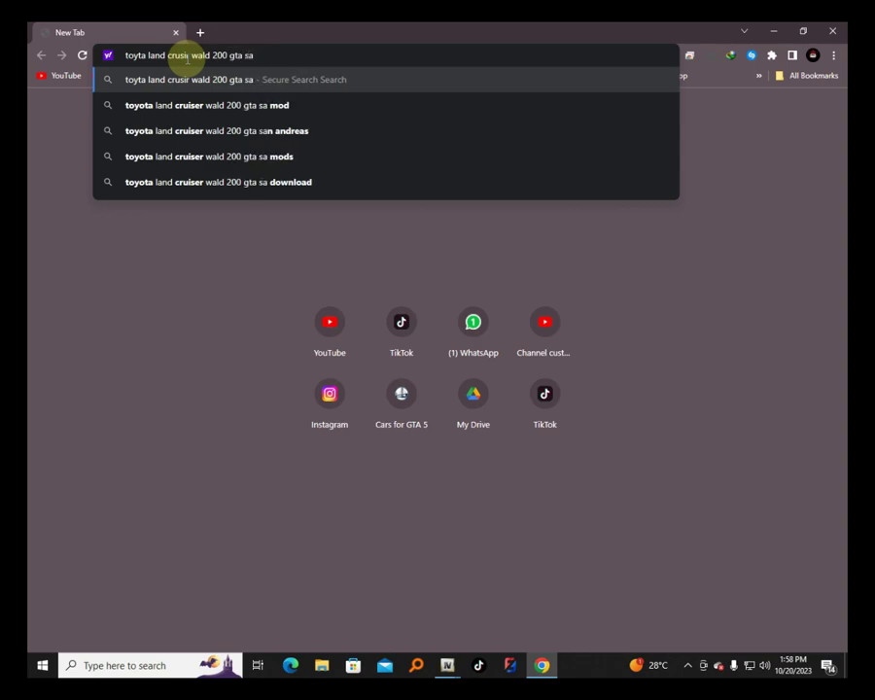
pyautogui.press('Down')
pyautogui.press('Return')
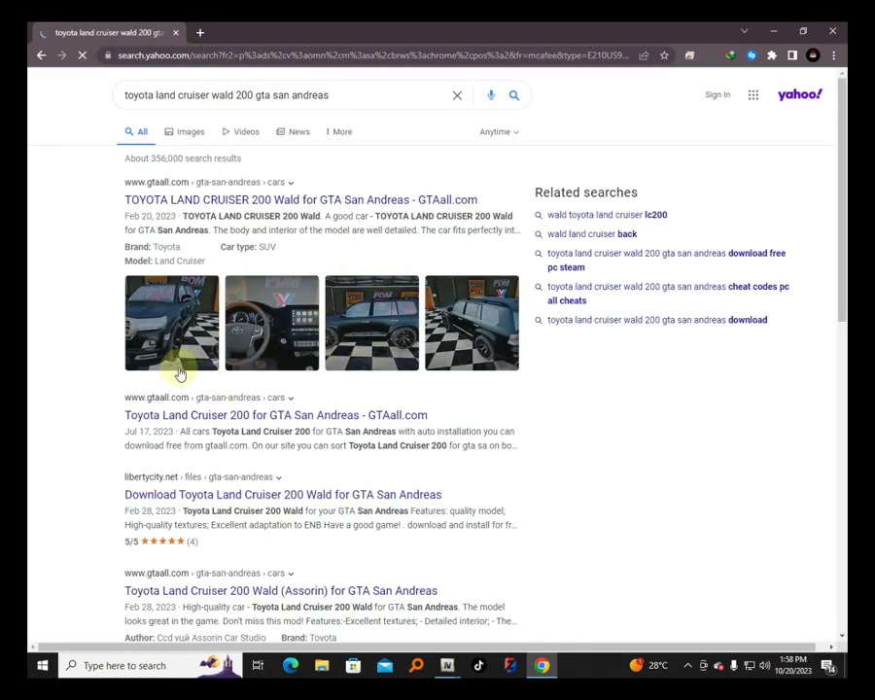
# Step: Open the GTAall page for the TOYOTA LAND CRUISER 200 Wald mod and close the search results tab
pyautogui.click(167, 356)
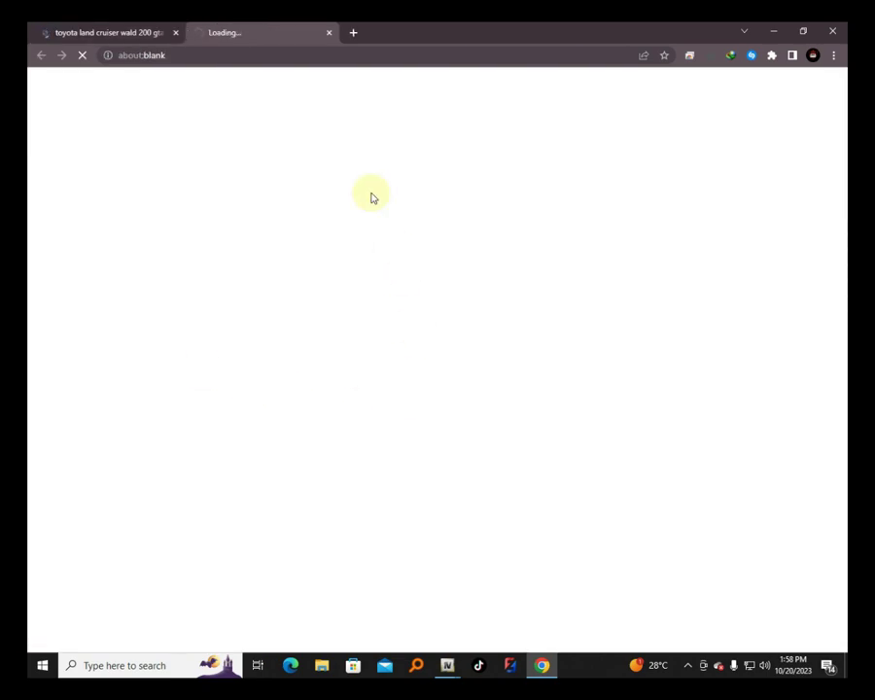
pyautogui.click(165, 32)
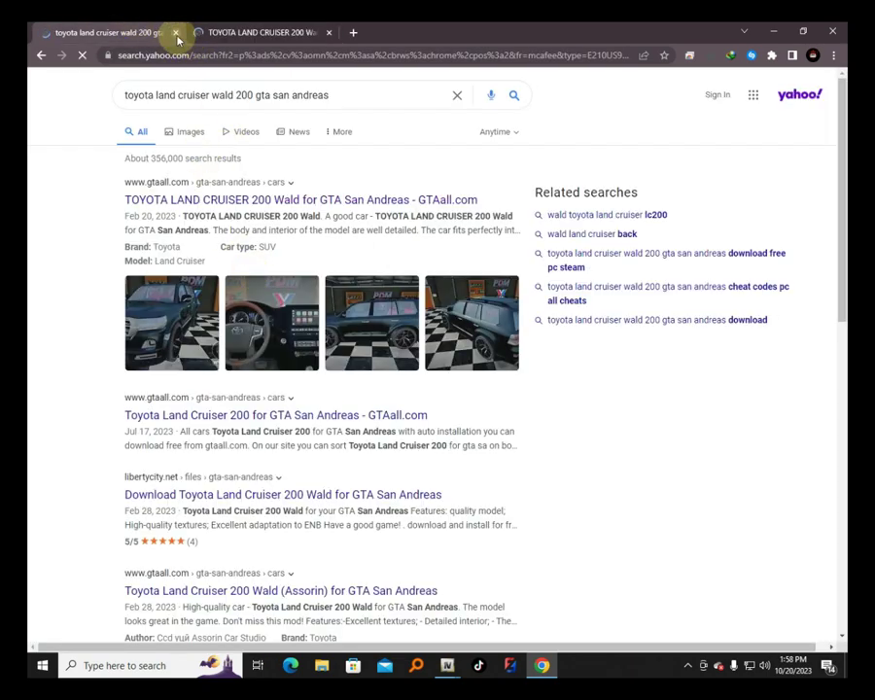
pyautogui.click(175, 32)
pyautogui.scroll(-2, 356, 393)
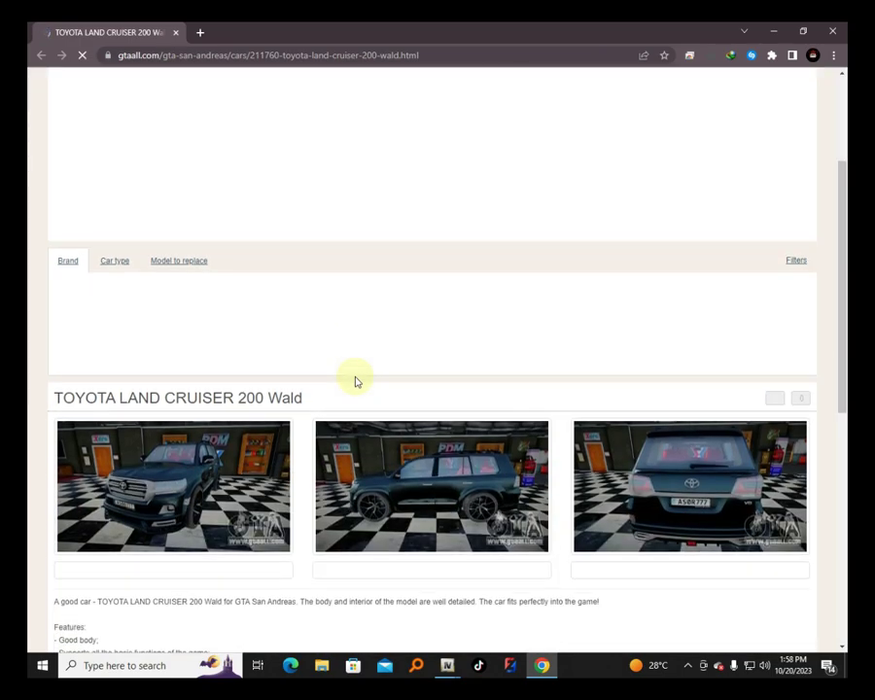
# Step: View the mod page's front-angle screenshot of the Land Cruiser at full size and close Chrome
pyautogui.click(202, 515)
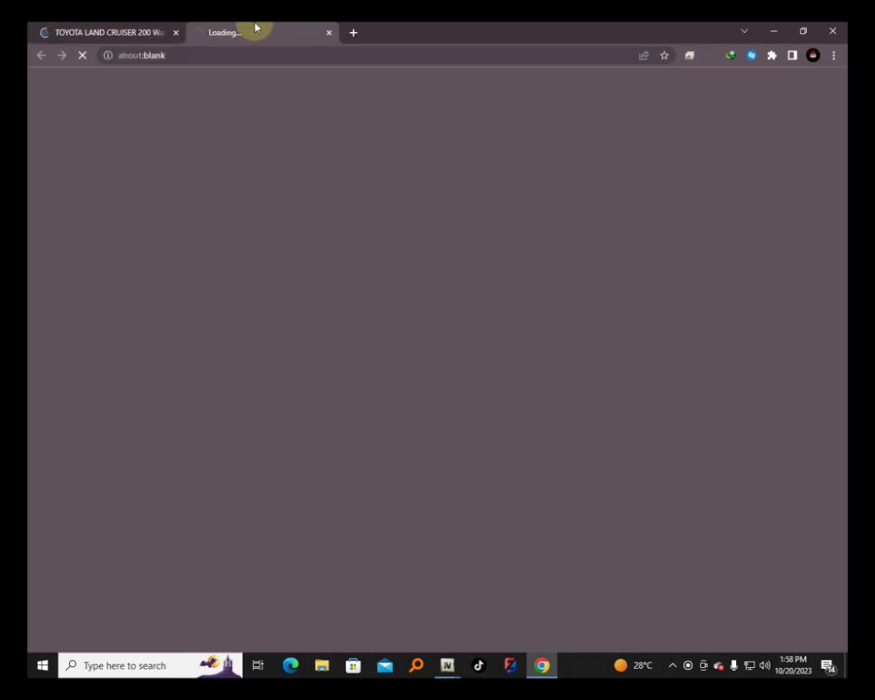
pyautogui.click(88, 31)
pyautogui.scroll(-2, 292, 383)
pyautogui.click(260, 32)
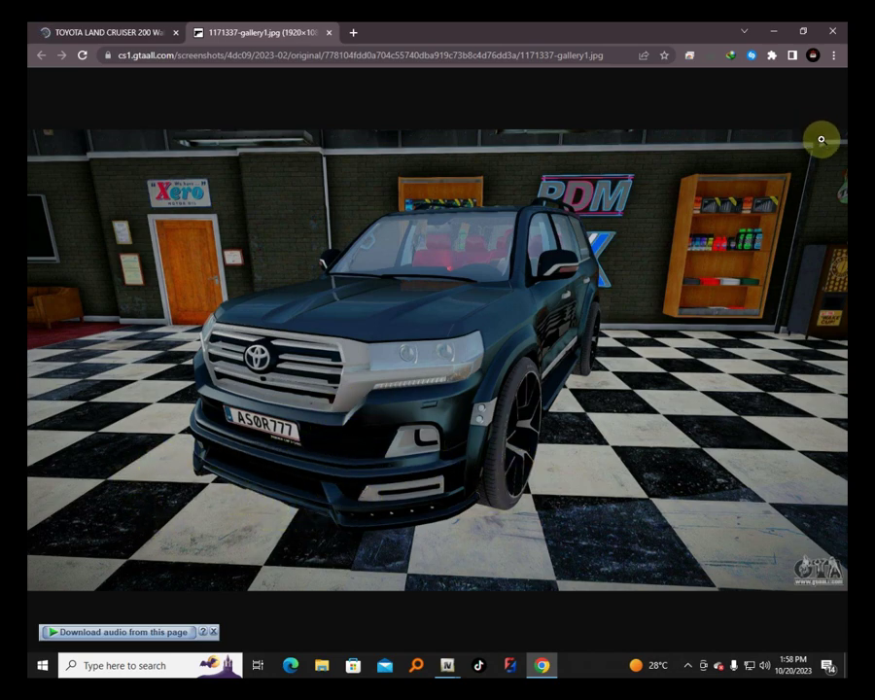
pyautogui.click(329, 35)
pyautogui.click(832, 31)
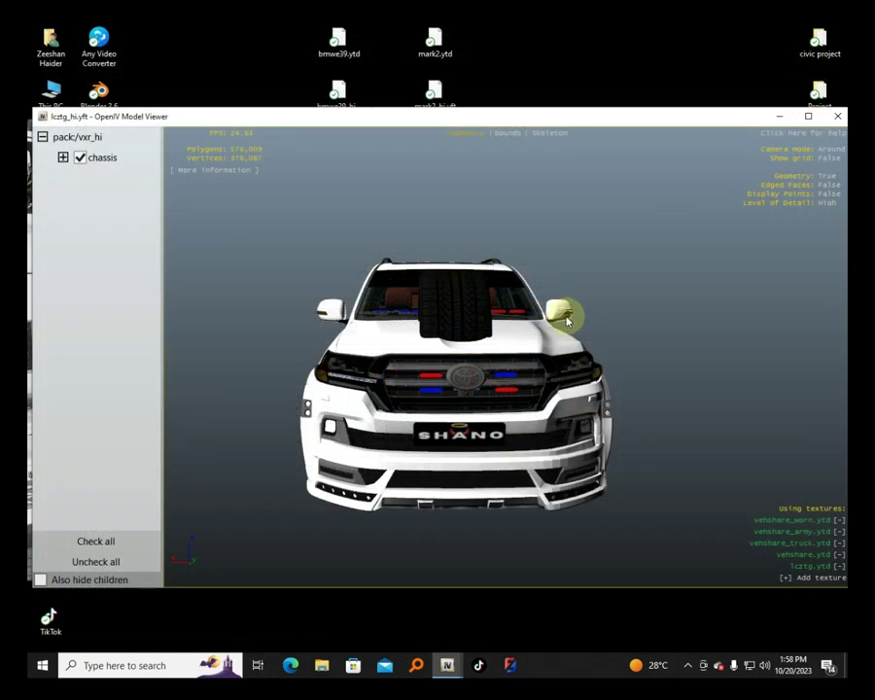
# Step: Close the lcztg_hi.yft model viewer and return to the dlcpacks folder in OpenIV
pyautogui.moveTo(383, 119); pyautogui.dragTo(319, 119)
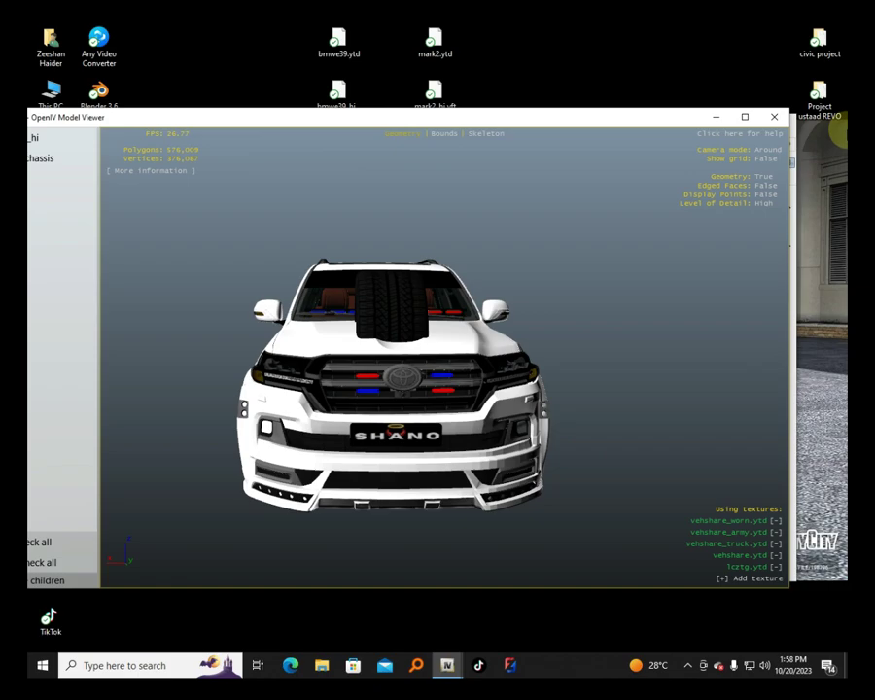
pyautogui.click(773, 117)
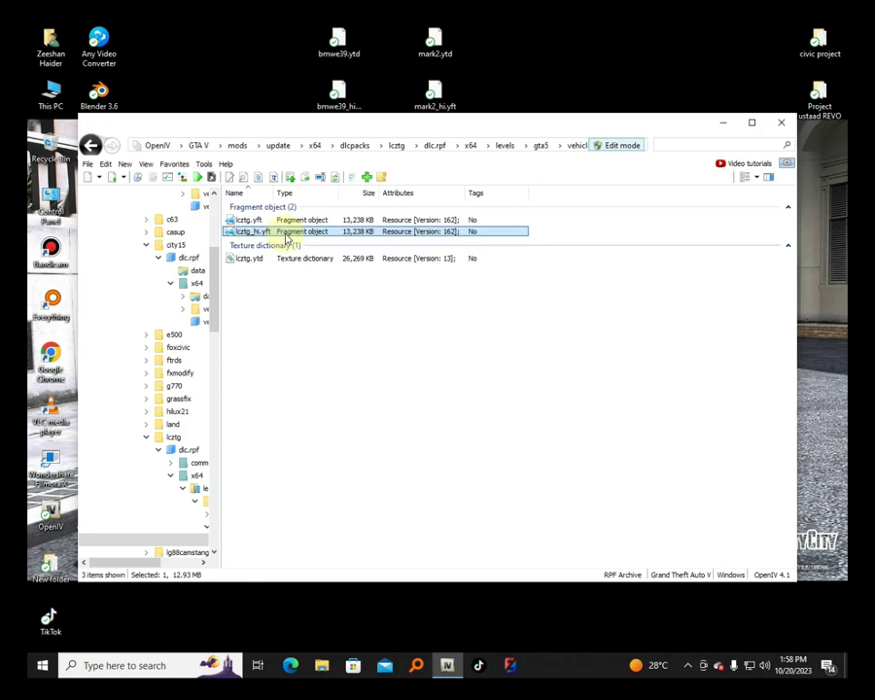
pyautogui.click(356, 146)
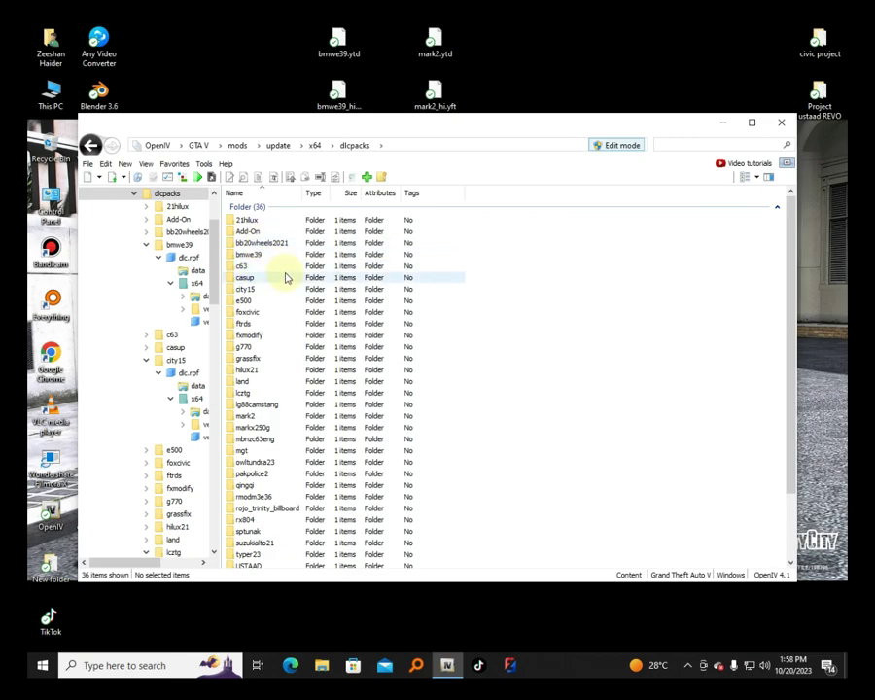
# Step: From dlcpacks, go through hilux21's dlc.rpf to vehicles.rpf under x64 and open hilux21_hi.yft in the model viewer
pyautogui.click(286, 278)
pyautogui.press('h')
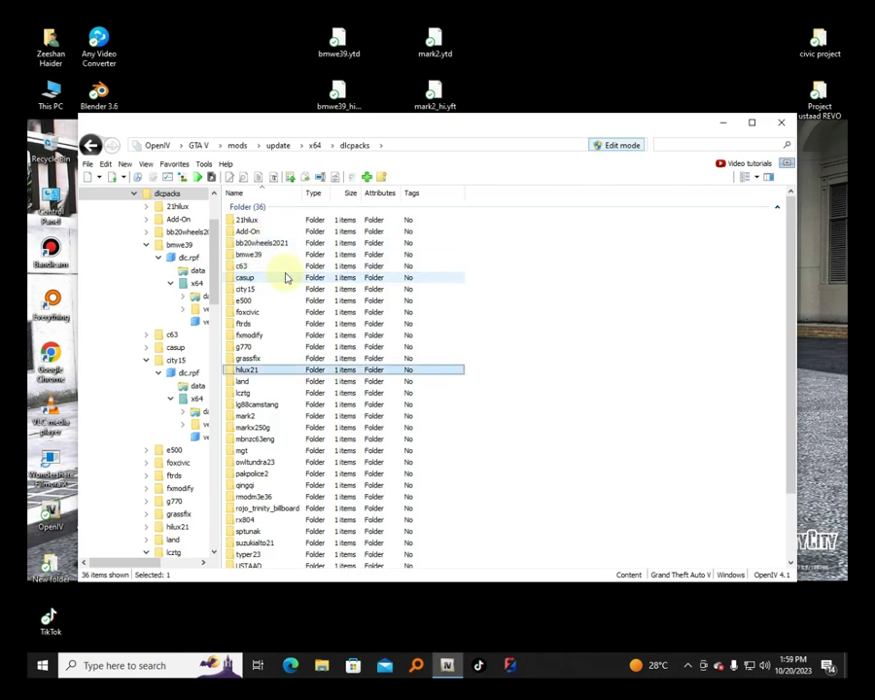
pyautogui.press('Return')
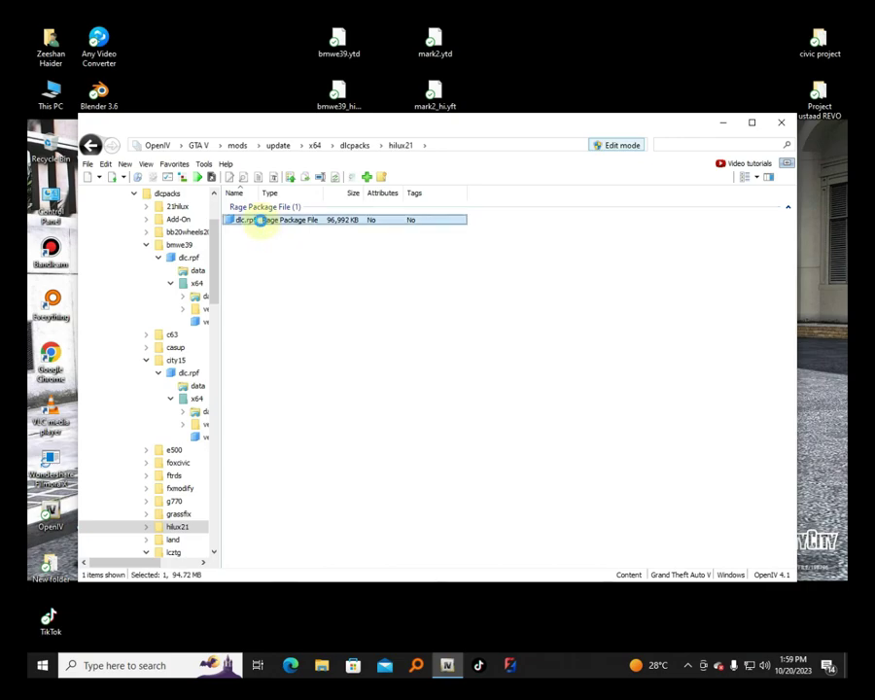
pyautogui.doubleClick(261, 220)
pyautogui.doubleClick(262, 230)
pyautogui.doubleClick(265, 258)
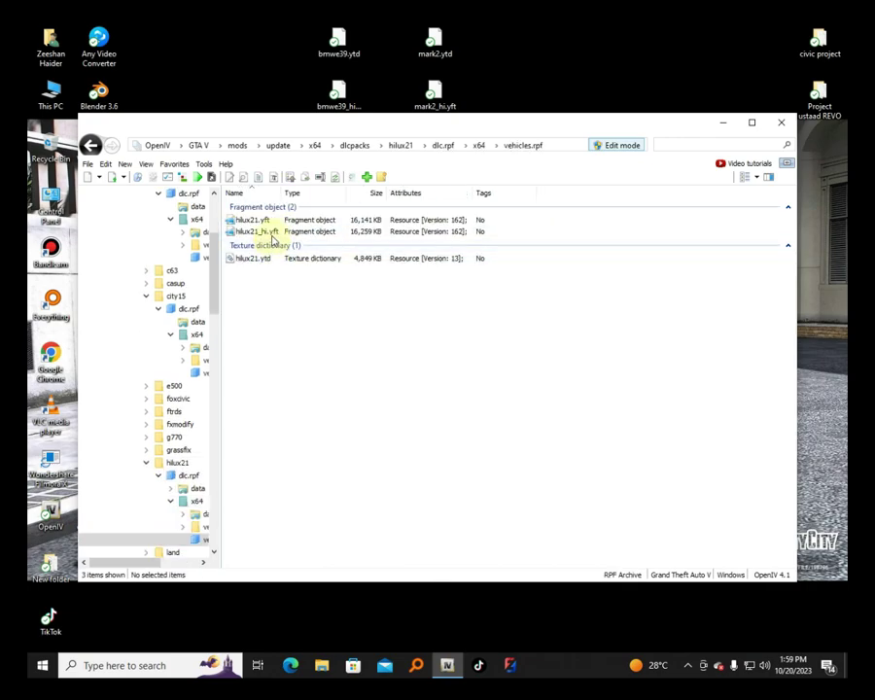
pyautogui.click(272, 234)
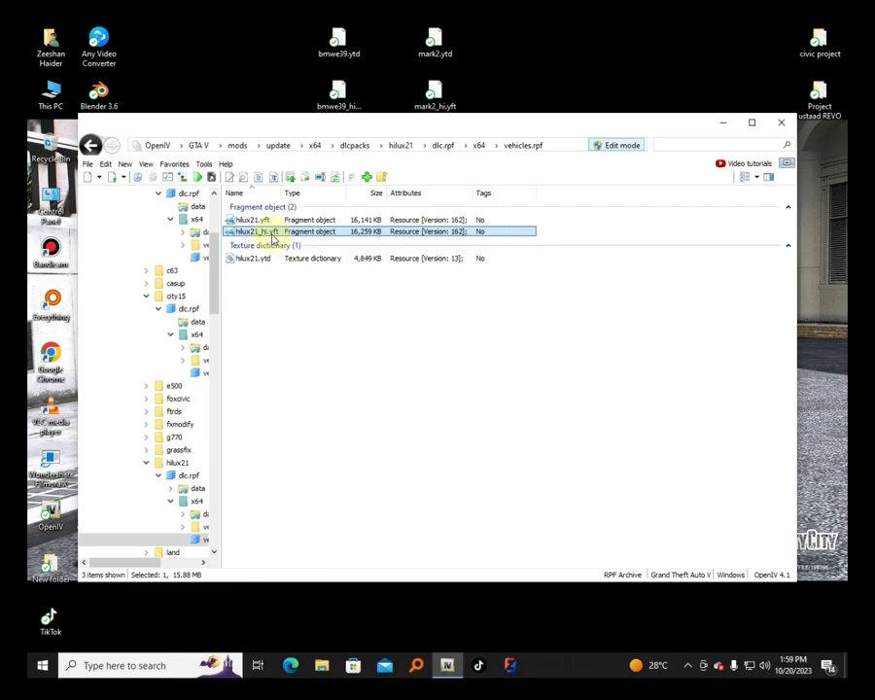
pyautogui.doubleClick(270, 233)
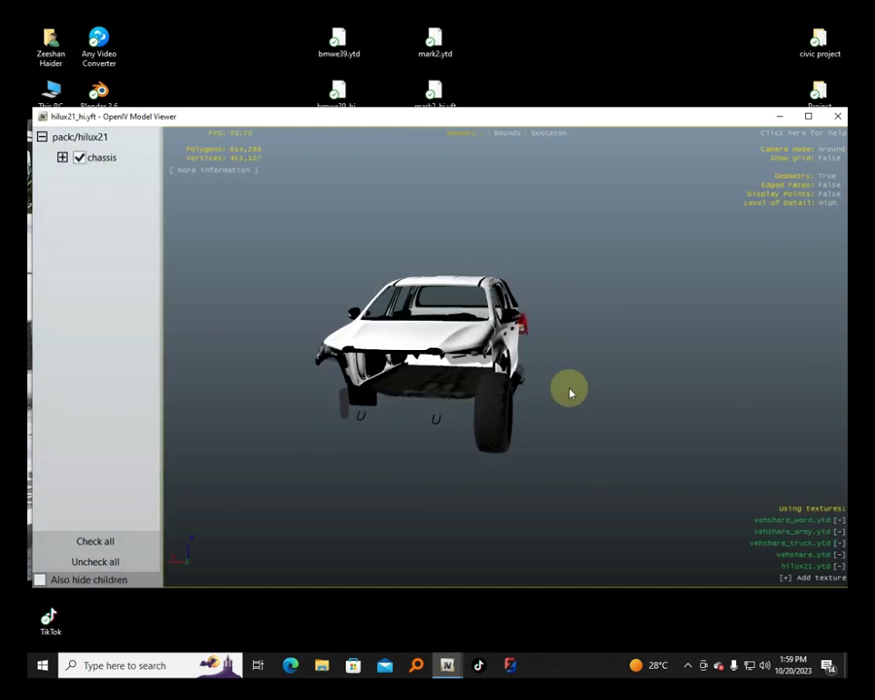
# Step: Look over the front and side of the Hilux model from several angles and close its viewer
pyautogui.moveTo(394, 379); pyautogui.dragTo(516, 394)
pyautogui.moveTo(320, 401); pyautogui.dragTo(434, 364)
pyautogui.moveTo(329, 364); pyautogui.dragTo(399, 340)
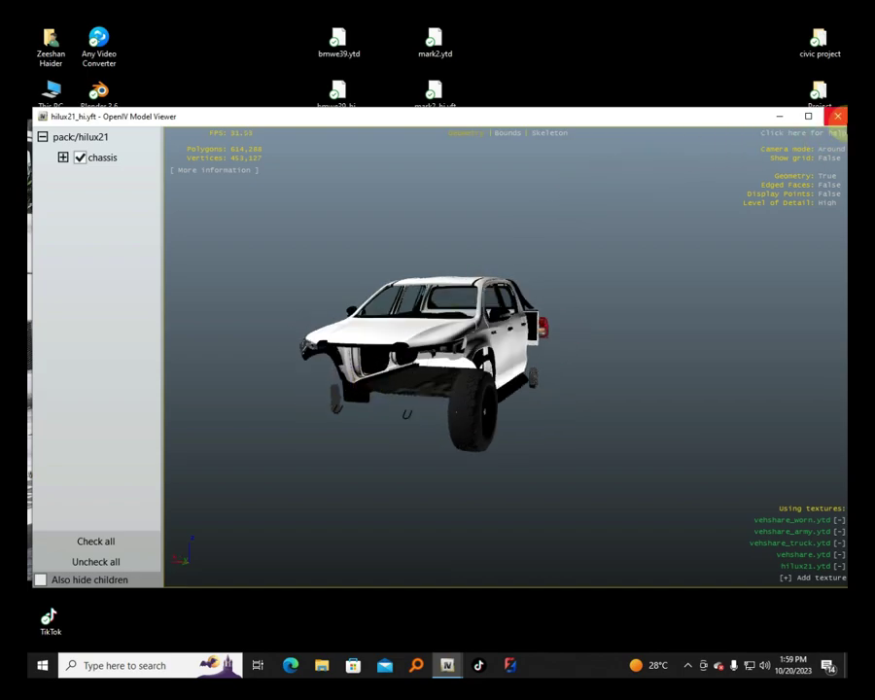
pyautogui.click(837, 116)
# Step: Go to hilux21's vehiclemods folder, enter tuning_mods.rpf and open trunk_body.yft in the model viewer
pyautogui.press('BackSpace')
pyautogui.doubleClick(254, 231)
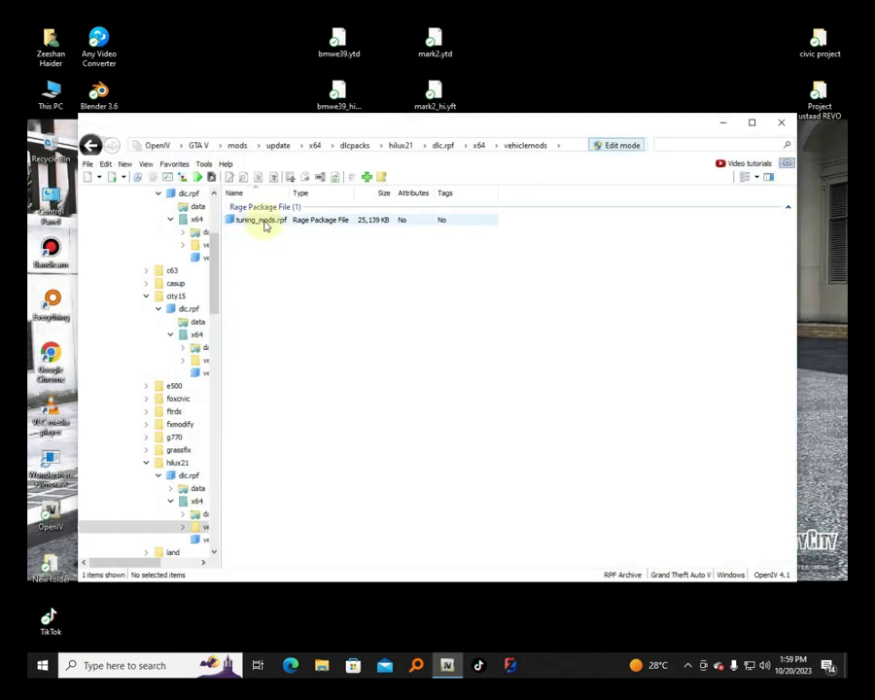
pyautogui.doubleClick(265, 219)
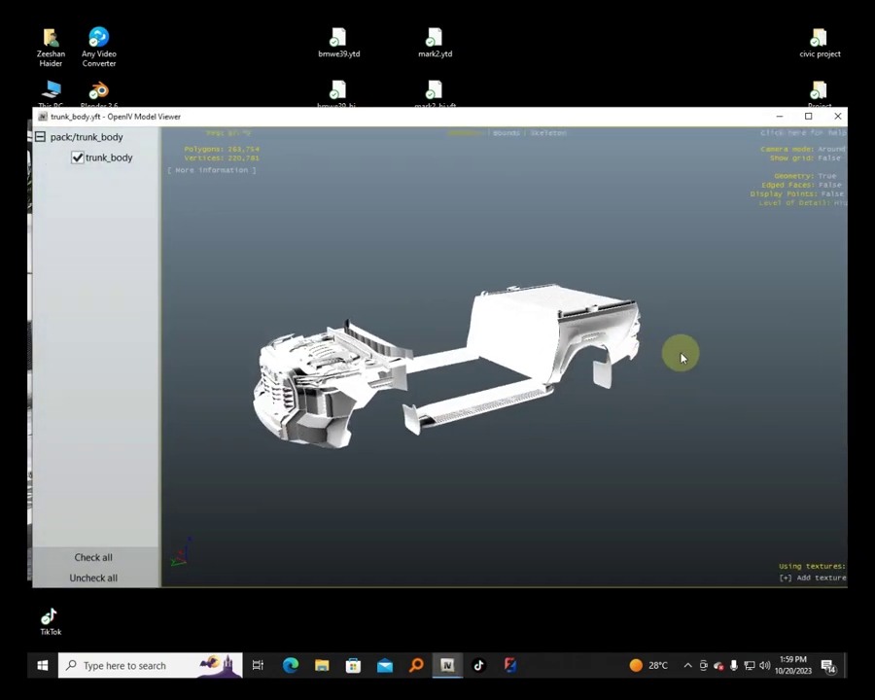
# Step: Examine the trunk_body part from several angles and distances, including its front grille, bumper, side steps and rear bed
pyautogui.moveTo(431, 382); pyautogui.dragTo(516, 367)
pyautogui.moveTo(416, 420); pyautogui.dragTo(304, 414)
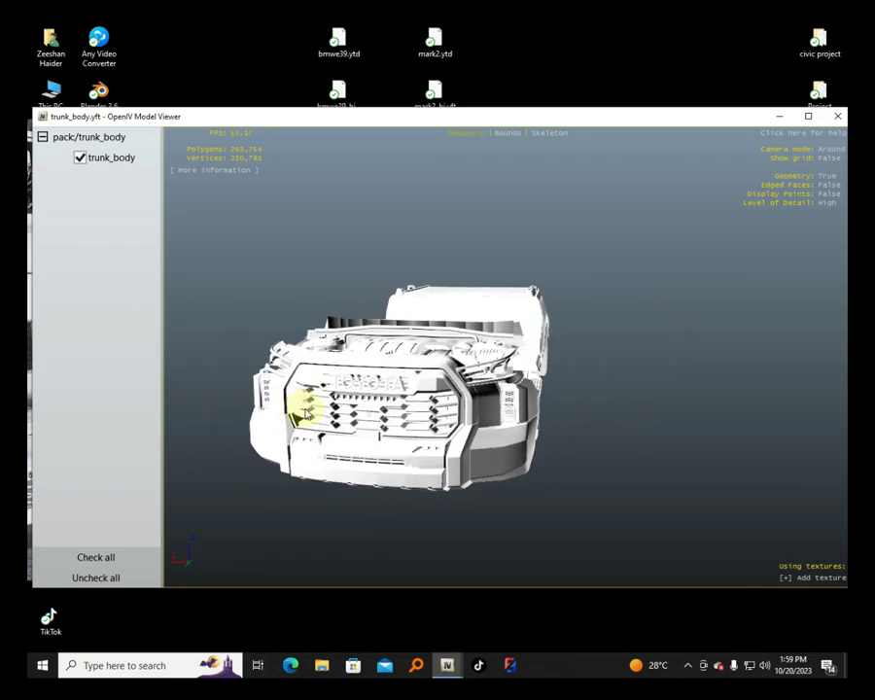
pyautogui.moveTo(532, 422); pyautogui.dragTo(398, 404)
pyautogui.moveTo(703, 364); pyautogui.dragTo(806, 491)
pyautogui.scroll(5, 404, 446)
pyautogui.scroll(-5, 422, 446)
pyautogui.scroll(5, 486, 486)
pyautogui.scroll(-5, 758, 490)
pyautogui.moveTo(695, 488); pyautogui.dragTo(576, 465)
pyautogui.moveTo(614, 391); pyautogui.dragTo(419, 361)
pyautogui.moveTo(465, 391); pyautogui.dragTo(460, 397)
pyautogui.scroll(3, 460, 397)
pyautogui.moveTo(551, 394); pyautogui.dragTo(313, 370)
pyautogui.scroll(-5, 450, 398)
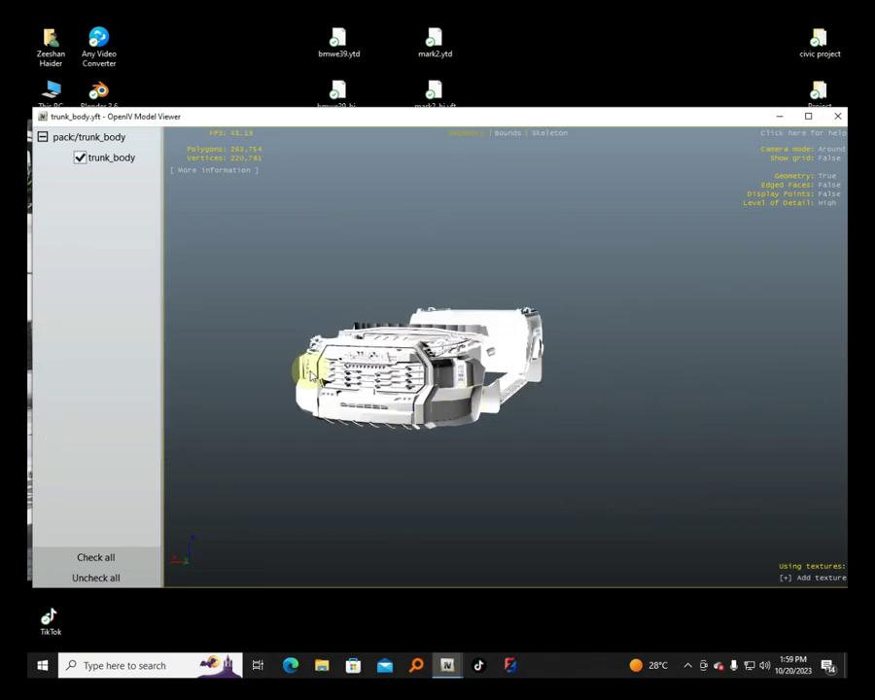
pyautogui.moveTo(418, 384); pyautogui.dragTo(363, 417)
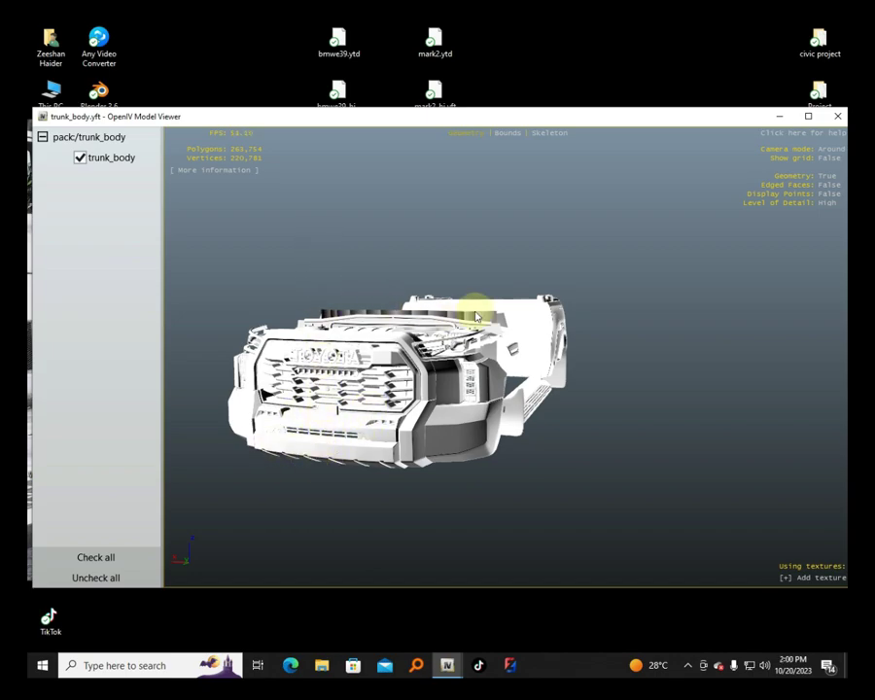
# Step: Close the trunk_body.yft model viewer and return to the dlcpacks folder
pyautogui.click(837, 118)
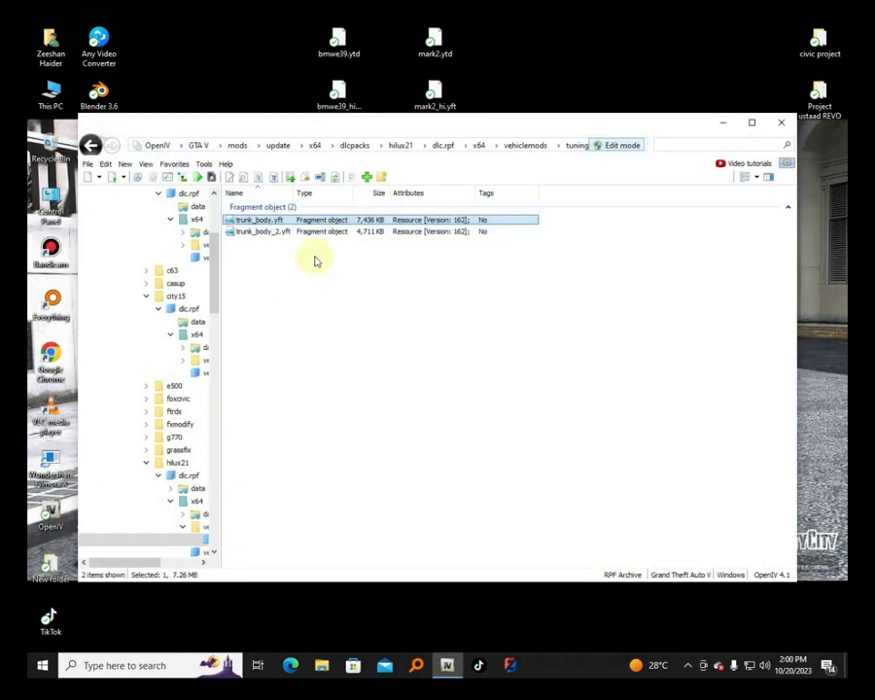
pyautogui.click(355, 146)
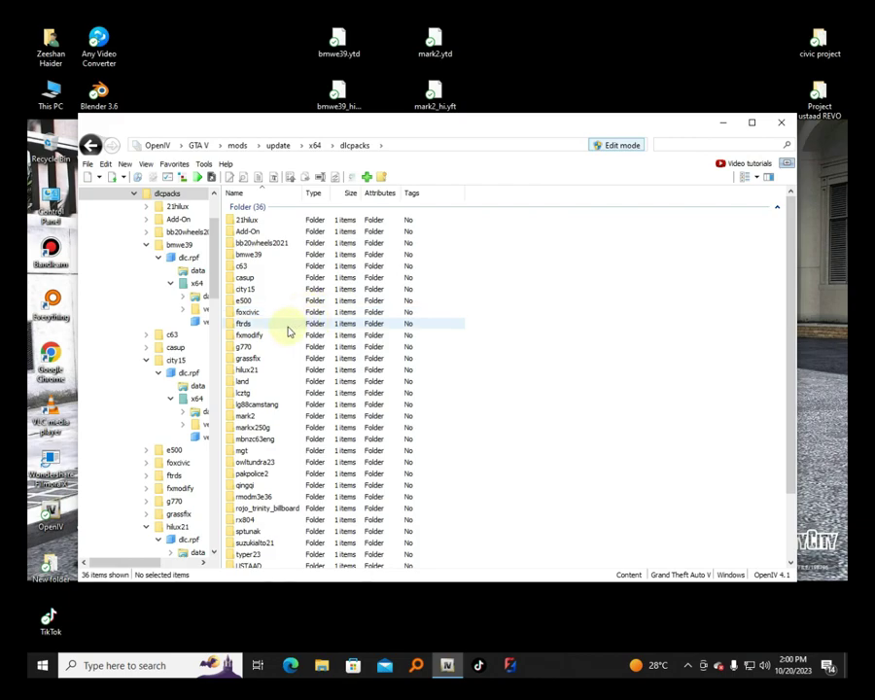